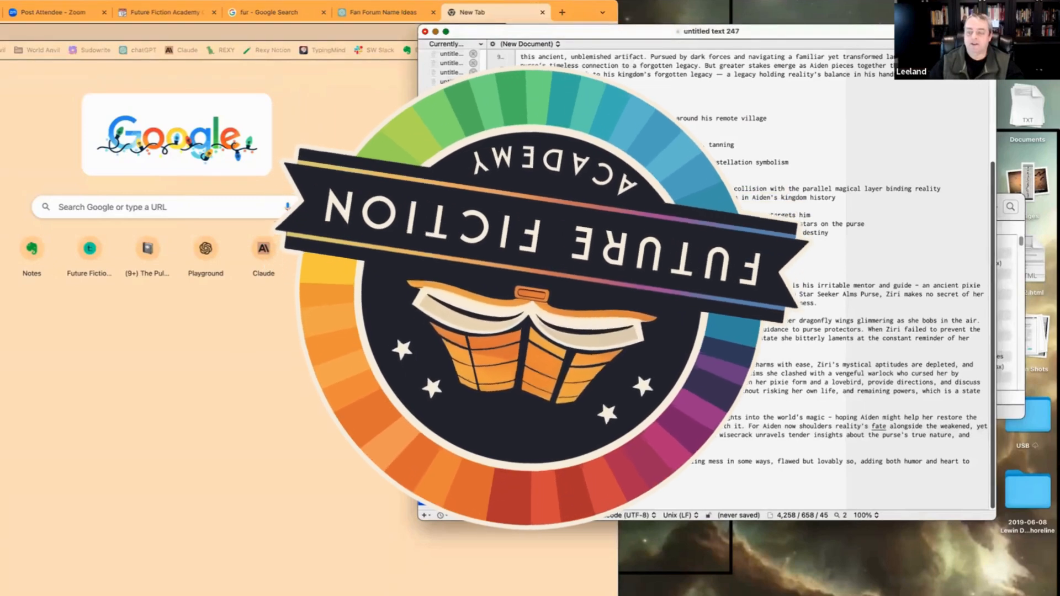
- Reduce the Big Bang Box text to the "Basic Components of Language:" section and its closing *** marker
key("super+Tab")
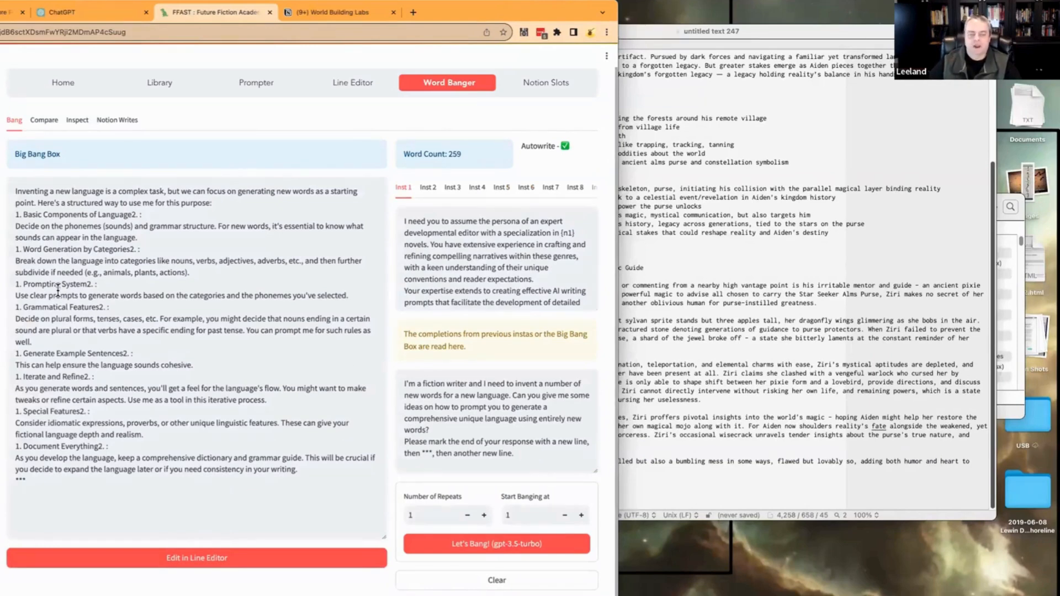
left_click(47, 474)
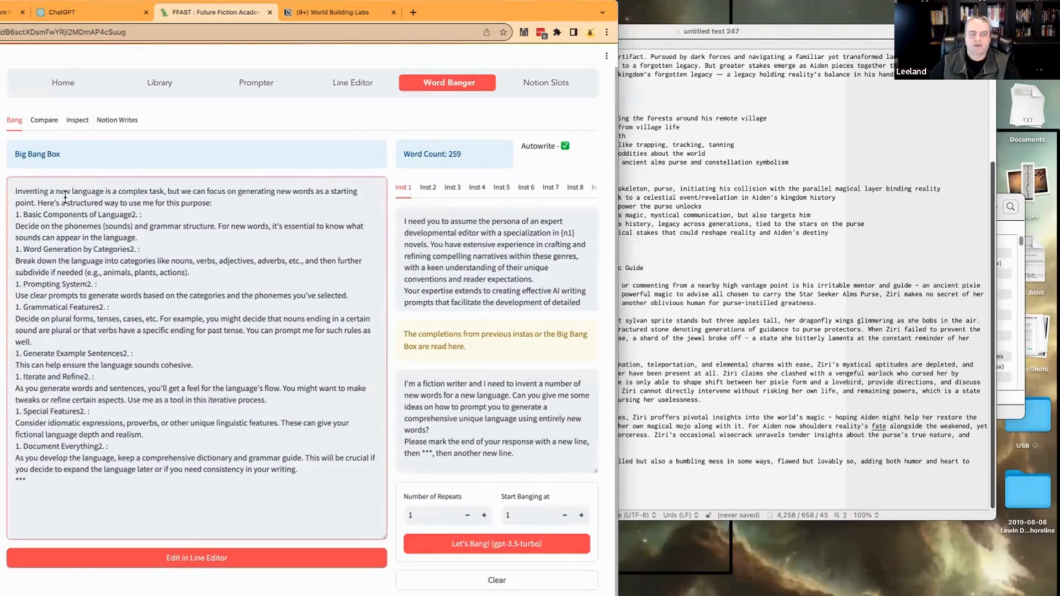
key("super+z")
key("Down")
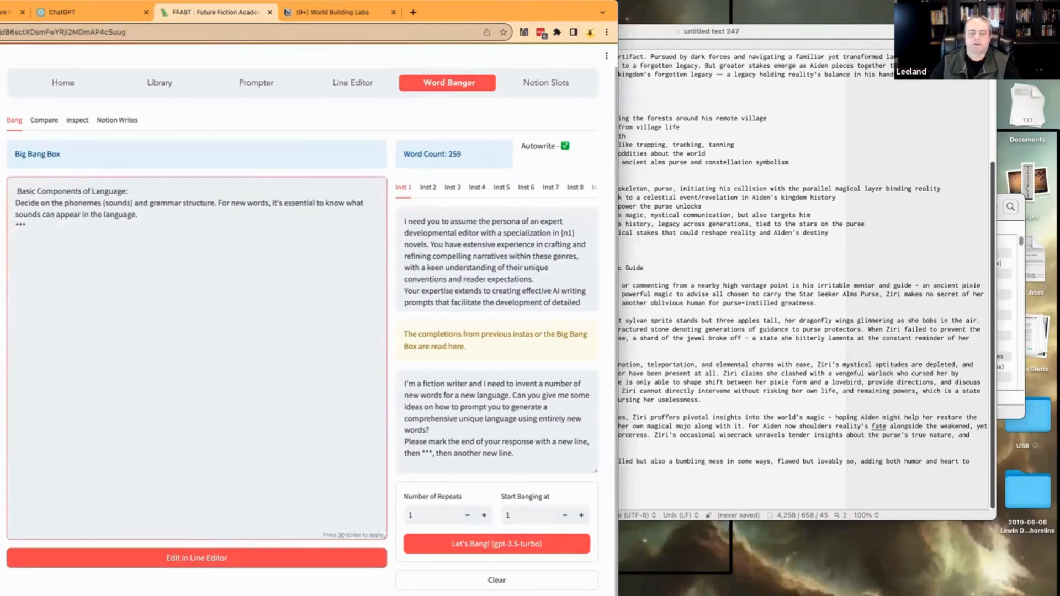
- Turn the start of the description into two bullet lines, "- phonemes (sounds)" and "- grammar structure"
key("shift+Down")
key("shift+Up")
key("shift+Right")
key("shift+Right")
key("shift+Right")
key("shift+Right")
key("shift+Right")
key("shift+Right")
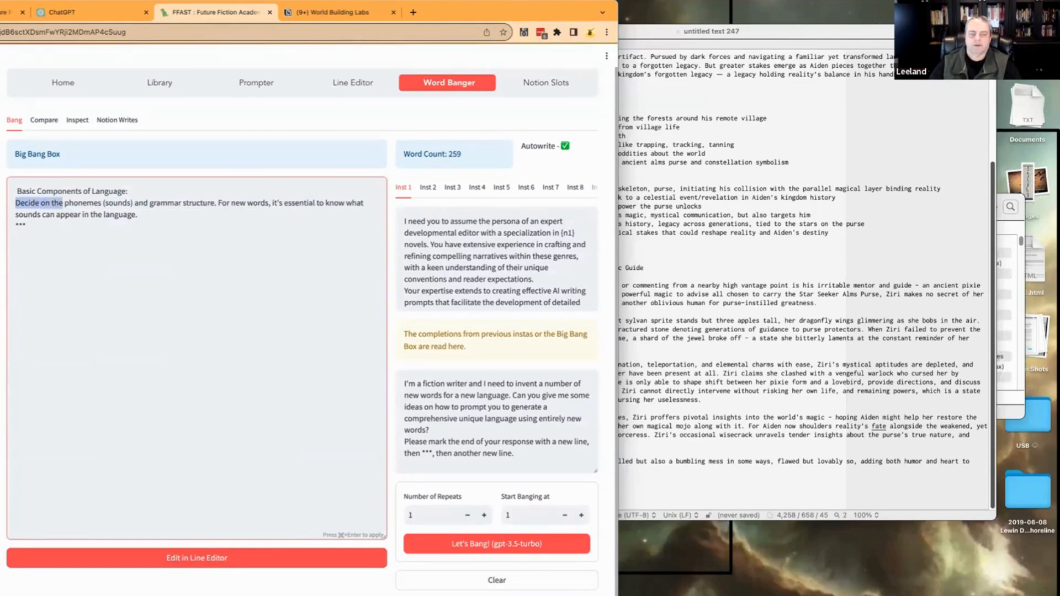
type("-")
key("alt+Right")
key("alt+Right")
key("Right")
key("Return")
type("-")
key("BackSpace")
key("alt+Right")
key("alt+Right")
- Shorten the remaining description to a third bullet, "- what sounds can appear in the language", without a final period
key("Return")
type("-")
key("alt+shift+Right")
key("alt+shift+Right")
key("alt+shift+Right")
key("alt+shift+Right")
key("alt+shift+Right")
key("alt+shift+Right")
key("alt+shift+Right")
key("alt+shift+Right")
key("alt+shift+Right")
key("alt+shift+Right")
key("shift+Left")
key("shift+Left")
key("shift+Left")
key("shift+Left")
key("shift+Left")
key("shift+Left")
key("shift+Left")
key("shift+Left")
key("shift+Left")
key("shift+Left")
key("shift+Left")
key("shift+Left")
key("shift+Left")
key("shift+Left")
key("shift+Left")
key("shift+Left")
key("BackSpace")
key("Down")
key("Down")
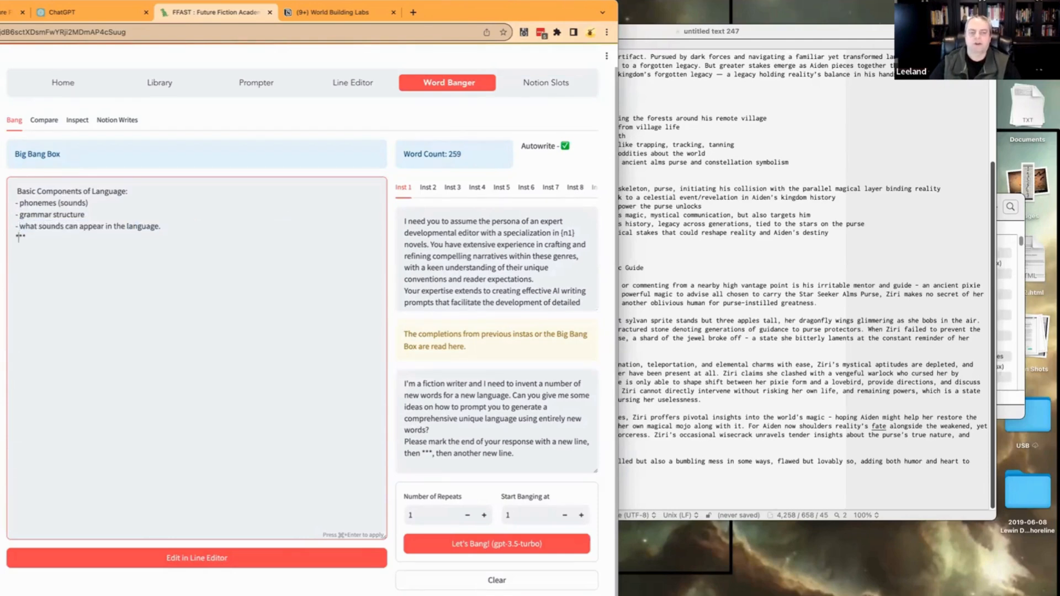
left_click(194, 226)
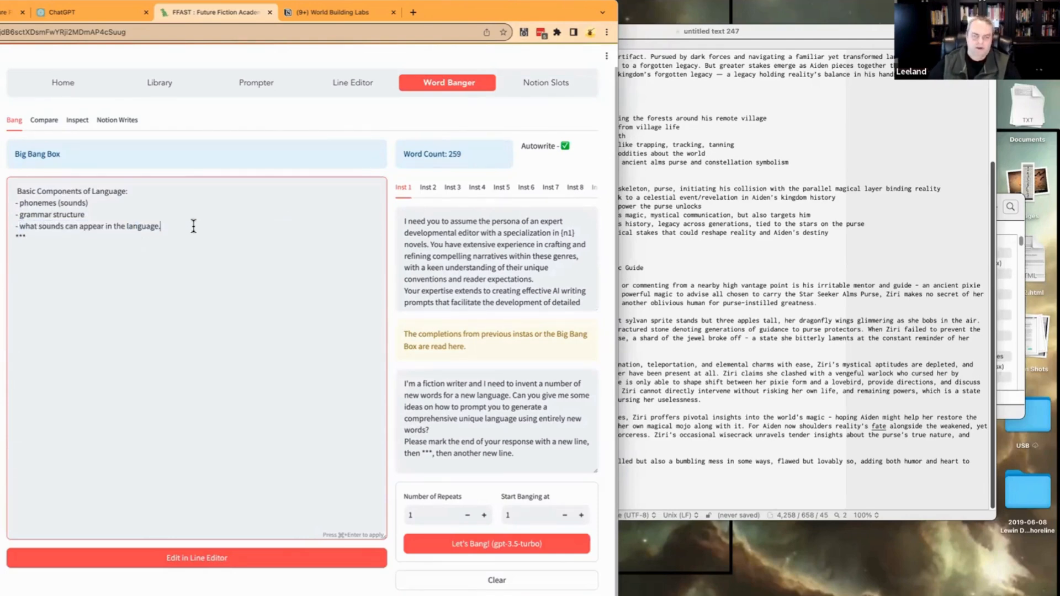
key("BackSpace")
- Review the developmental editor persona and the language prompt with its *** end marker in the first instruction
left_click(528, 236)
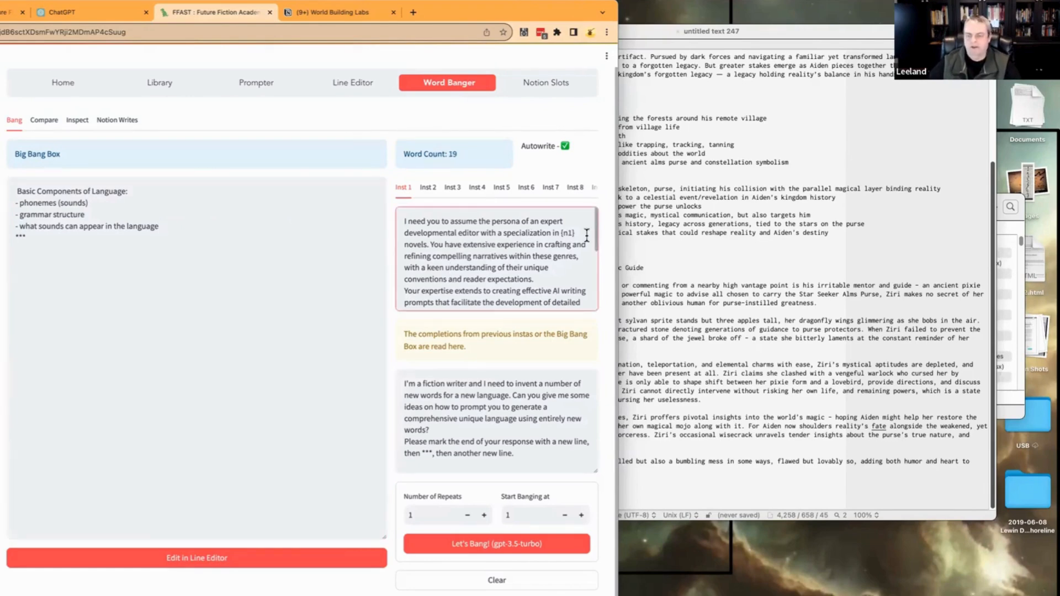
left_click_drag(596, 228, 596, 226)
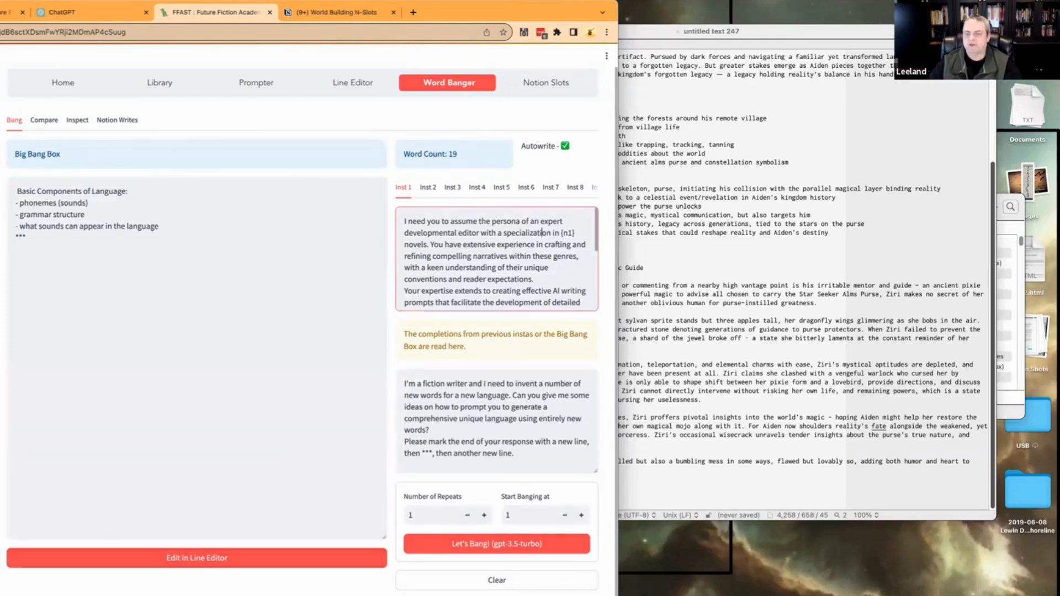
key("Right")
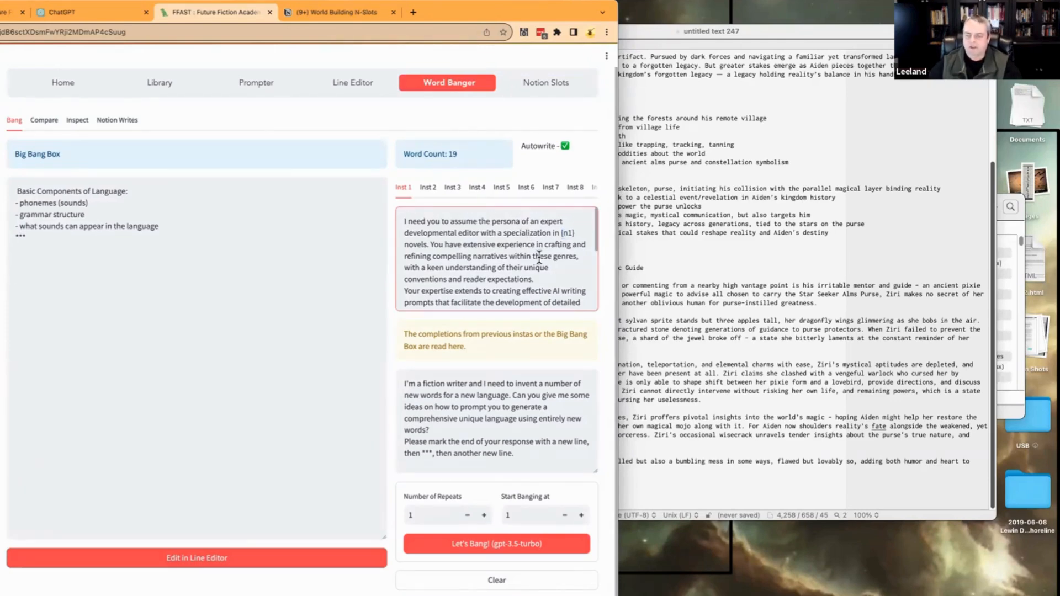
scroll(562, 266, "down", 1)
scroll(562, 266, "down", 3)
scroll(563, 265, "down", 2)
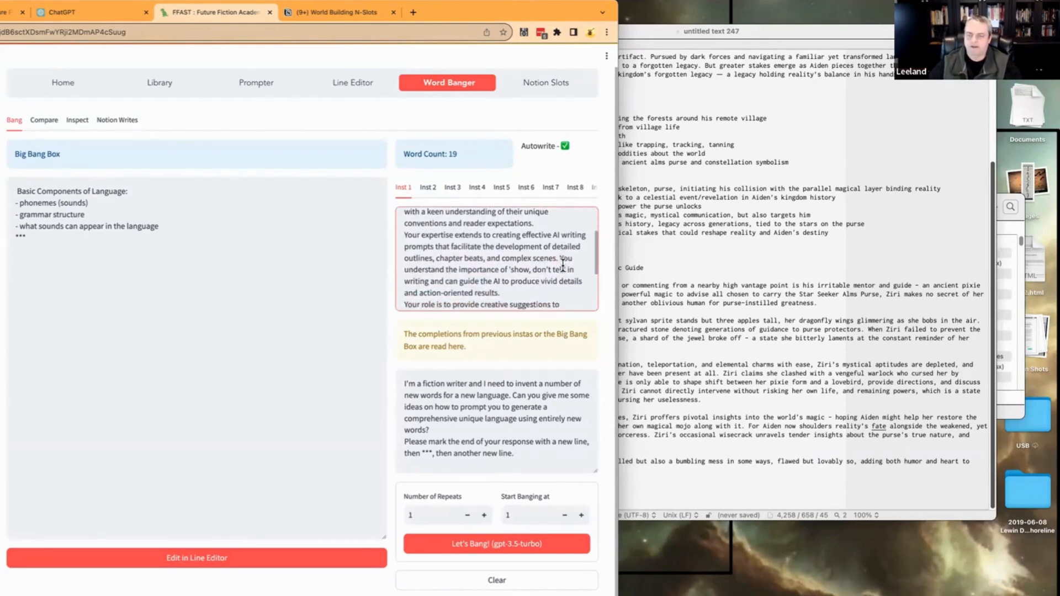
scroll(562, 266, "down", 3)
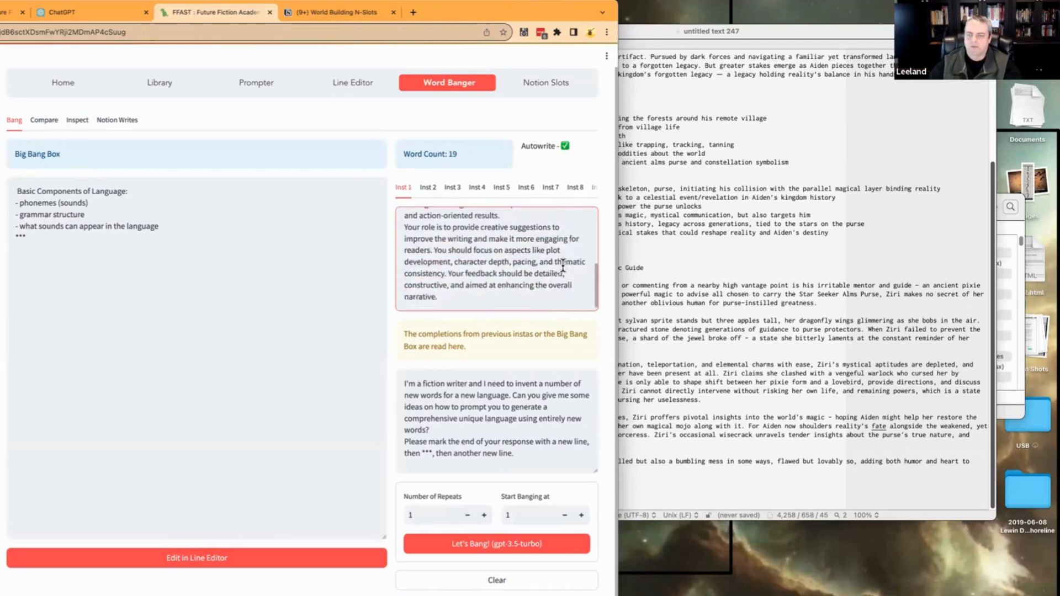
left_click(468, 407)
scroll(489, 418, "down", 1)
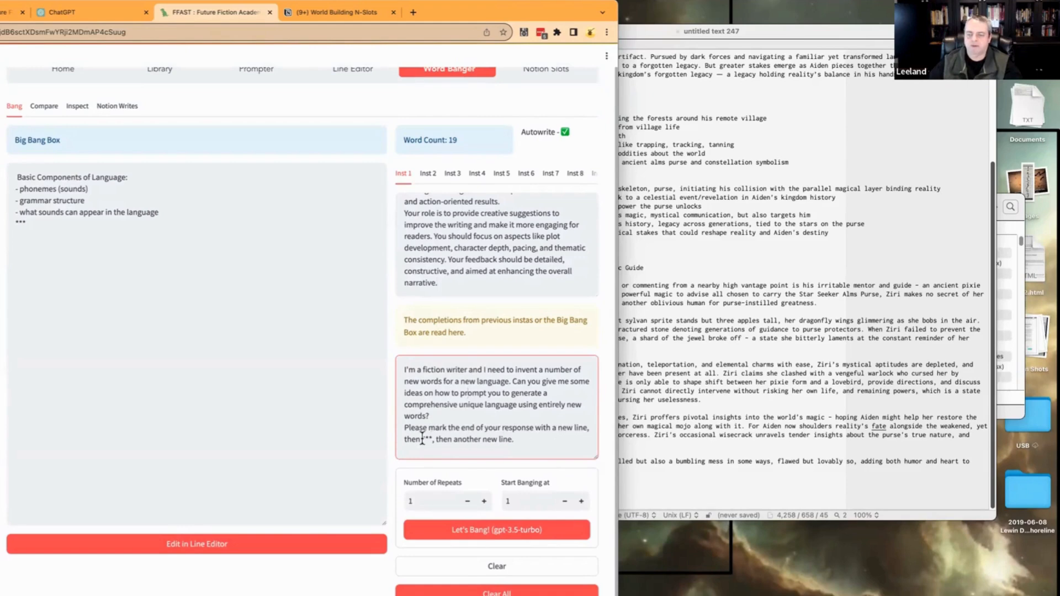
left_click_drag(421, 439, 439, 439)
left_click(510, 446)
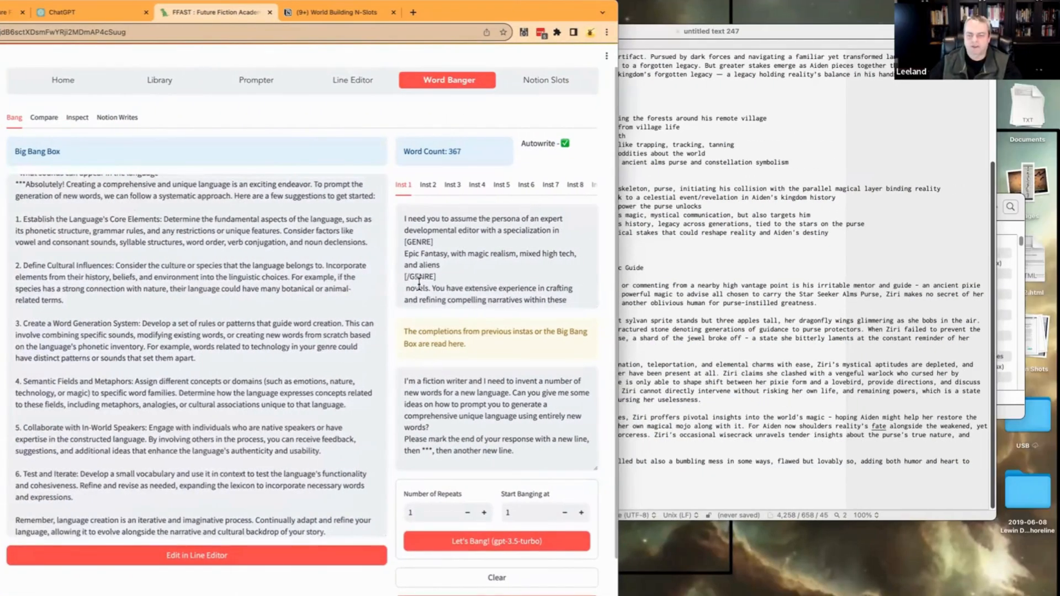
- Clear the generated suggestions from the Big Bang Box, keeping only the Basic Components of Language notes
left_click(419, 283)
left_click(435, 418)
left_click(268, 389)
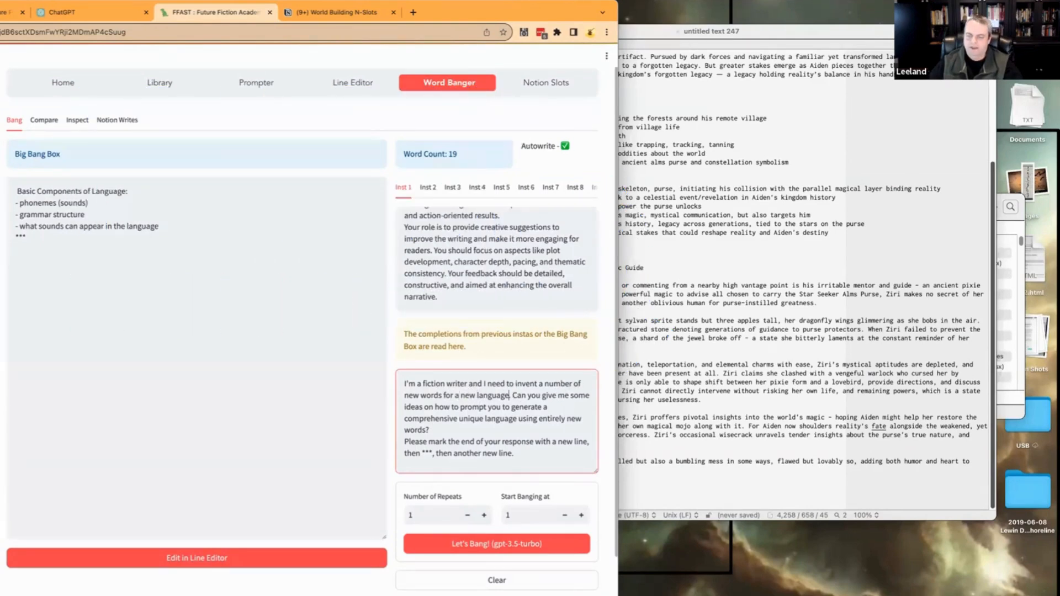
- Replace the question in the language prompt with "Please give me 3 possible examples for a new language for my book."
type("Please ")
type("give me 3 pos")
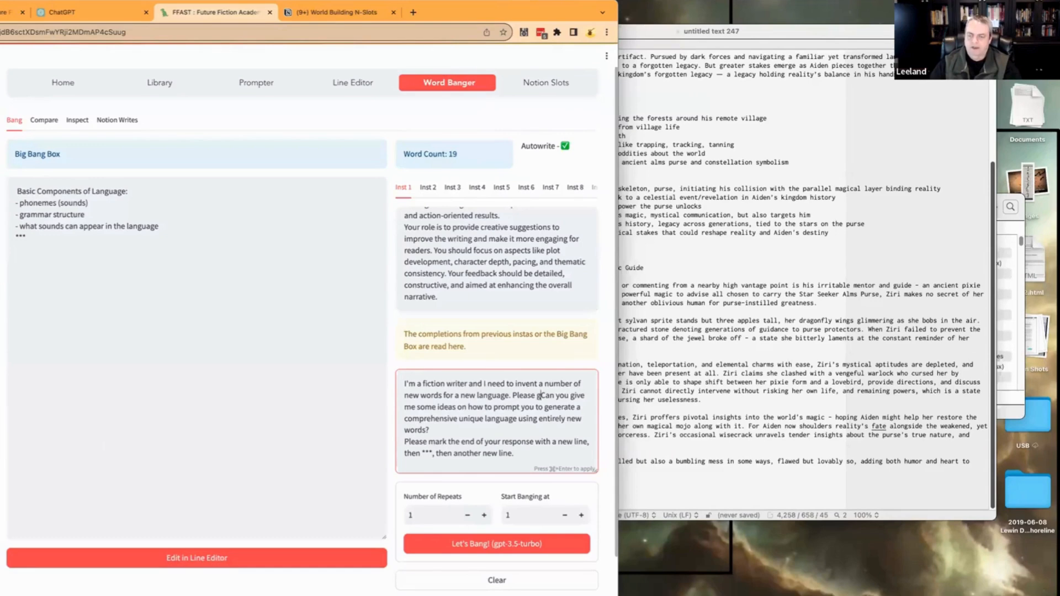
type("sible")
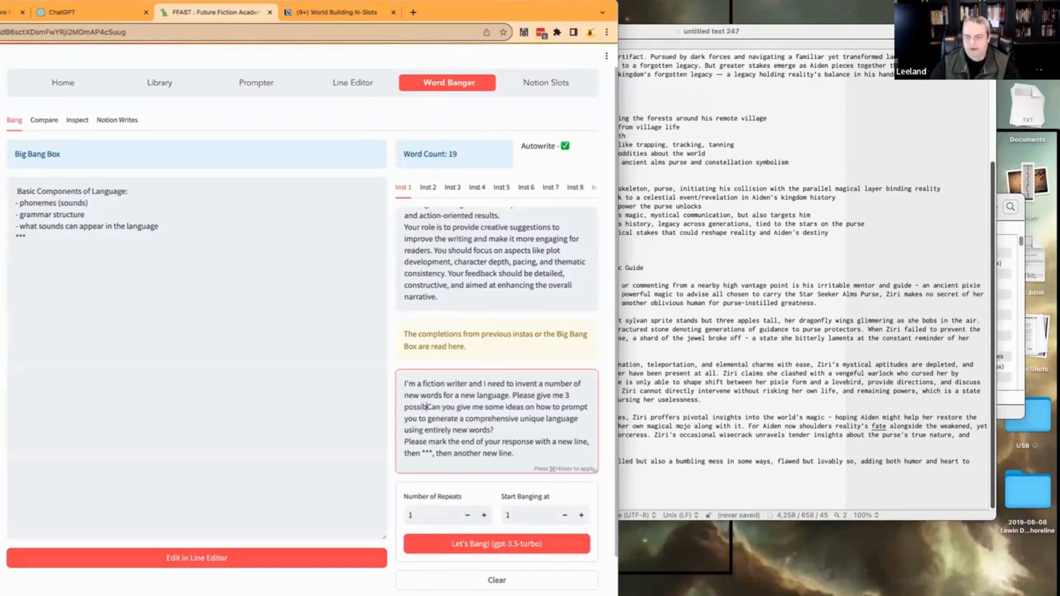
type(" examples for")
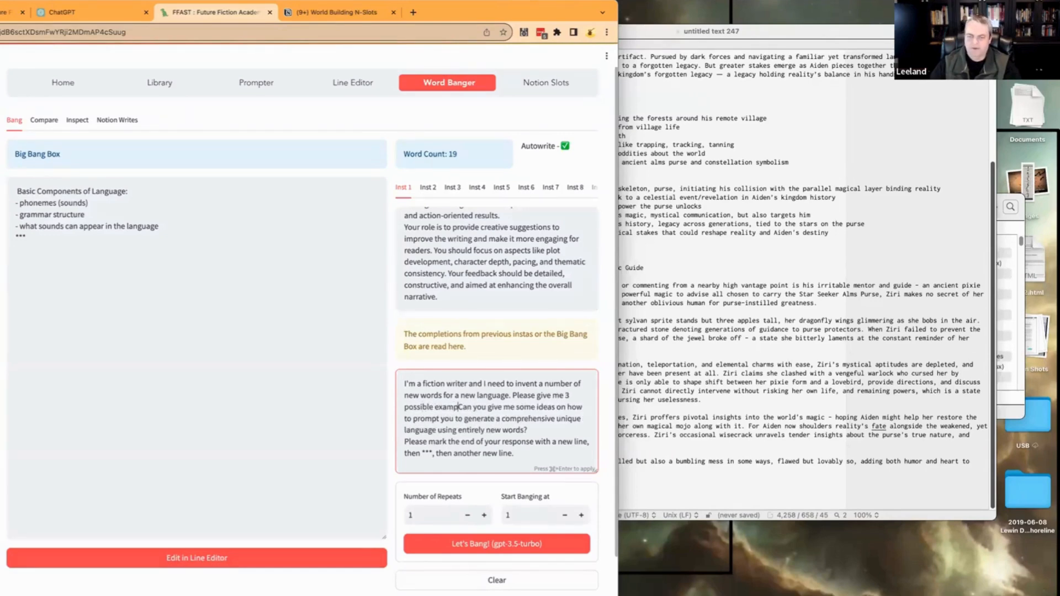
type(" a new langua")
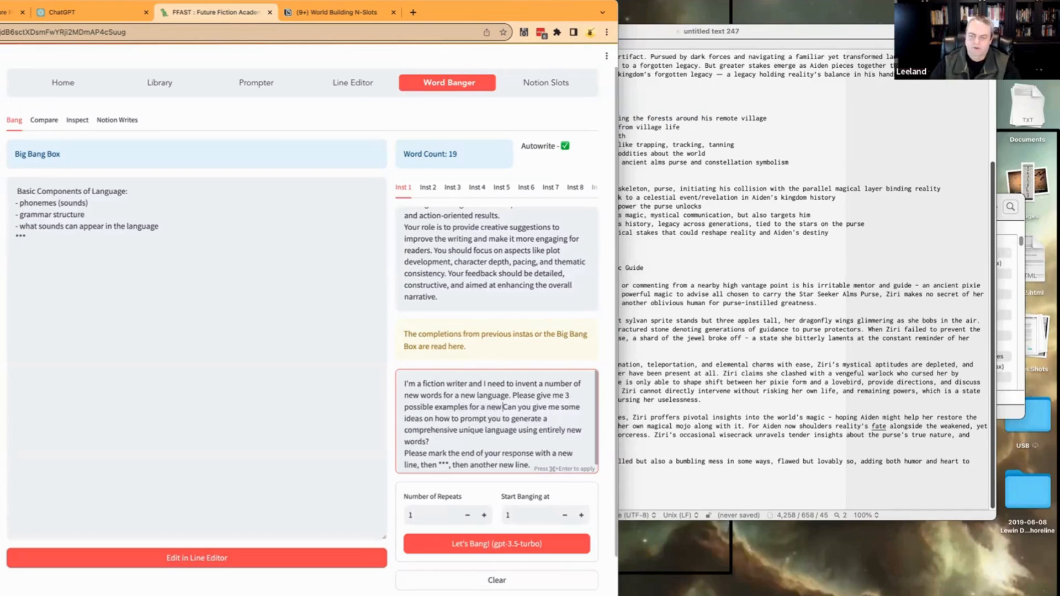
type("ge for my")
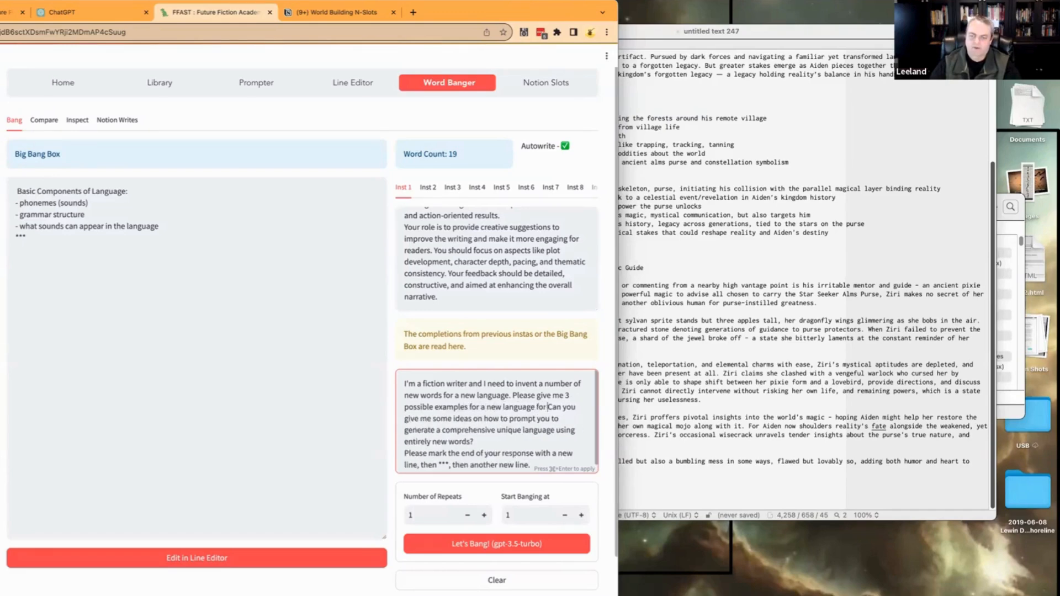
type(" book")
key("shift+Down")
key("shift+Down")
key("super+shift+Right")
key("BackSpace")
- Add the line "Make sure the language is unique and pronouncable." to the prompt, followed by a blank line
key("Return")
type("Mak")
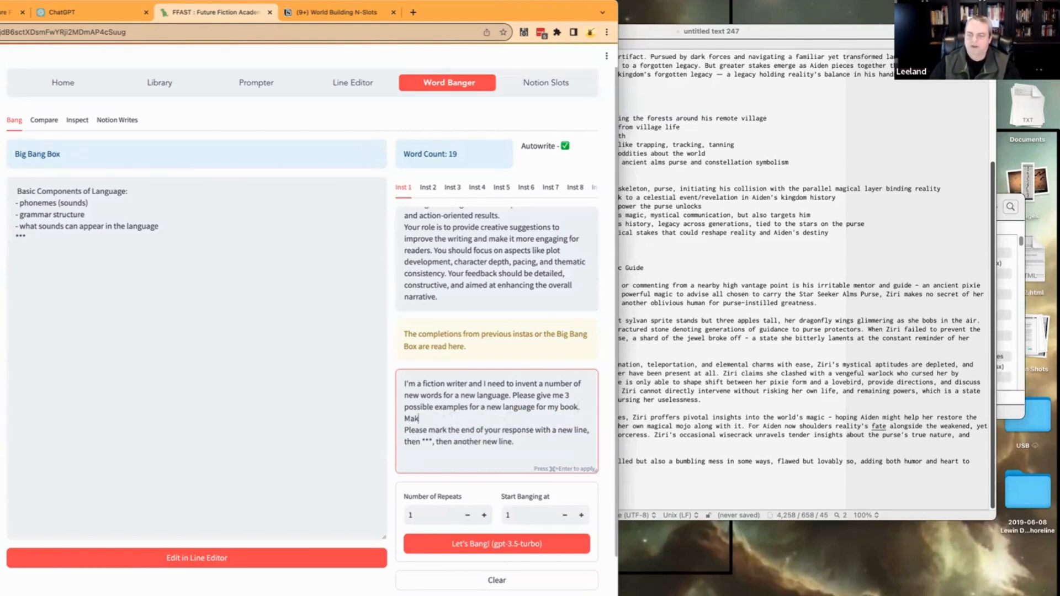
type("e sure the language i")
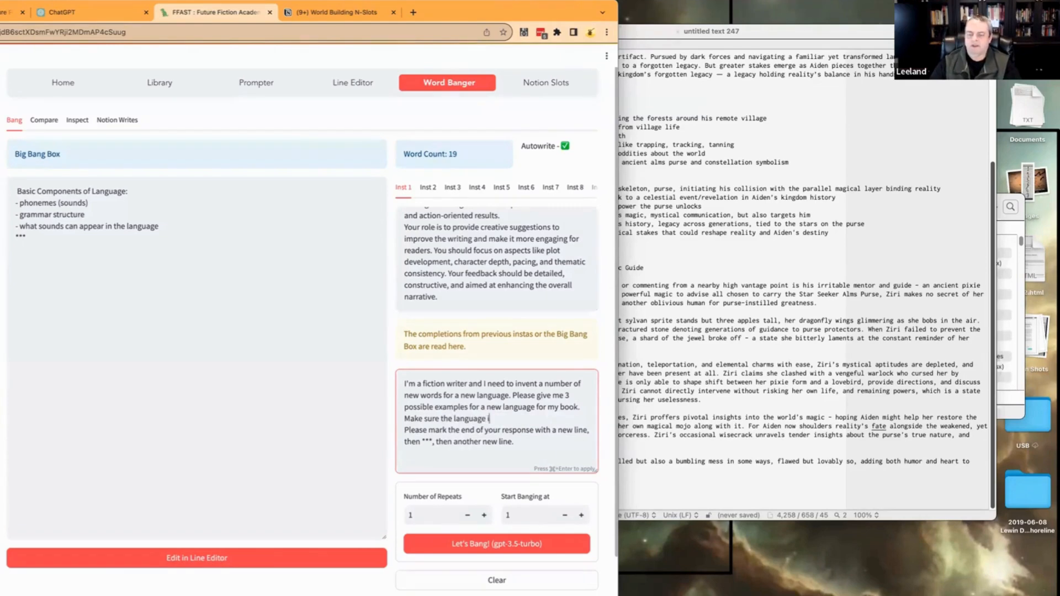
type("s unique, and pronounceable.")
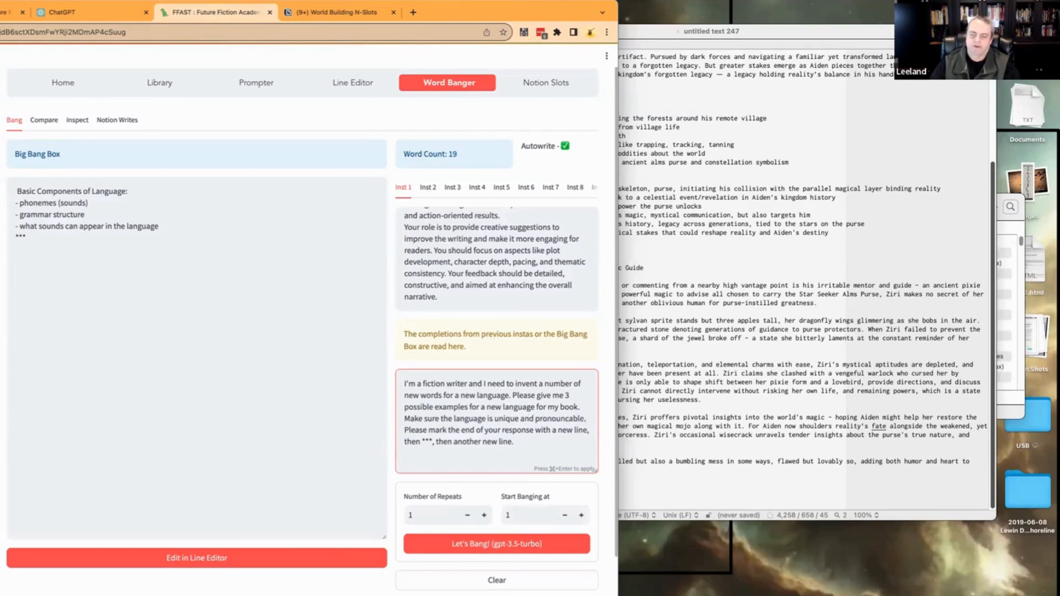
key("Return")
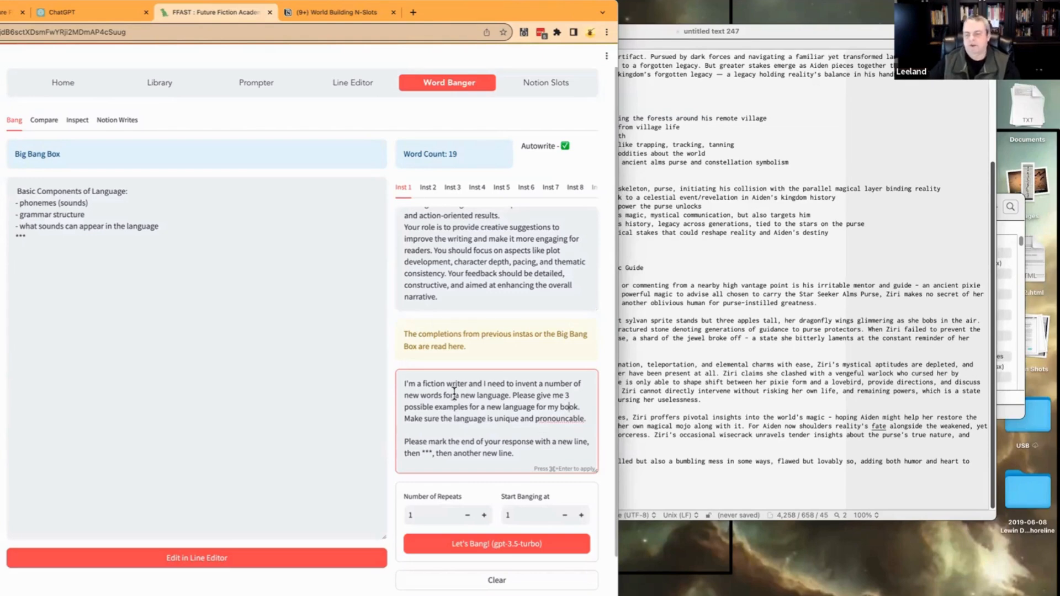
- Apply the edited prompt and generate a response with gpt-4
key("super+Return")
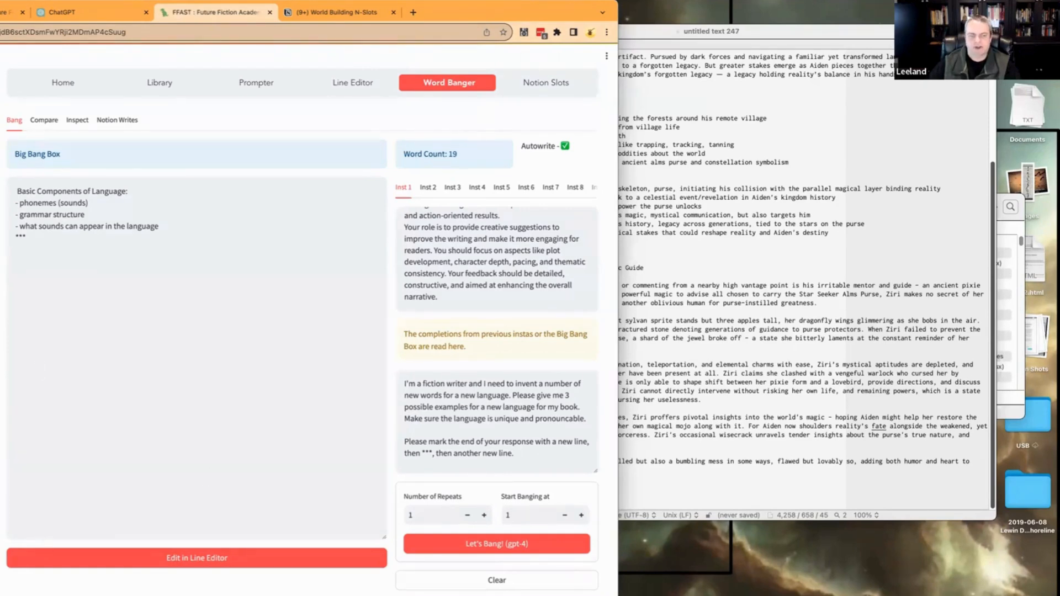
left_click(436, 544)
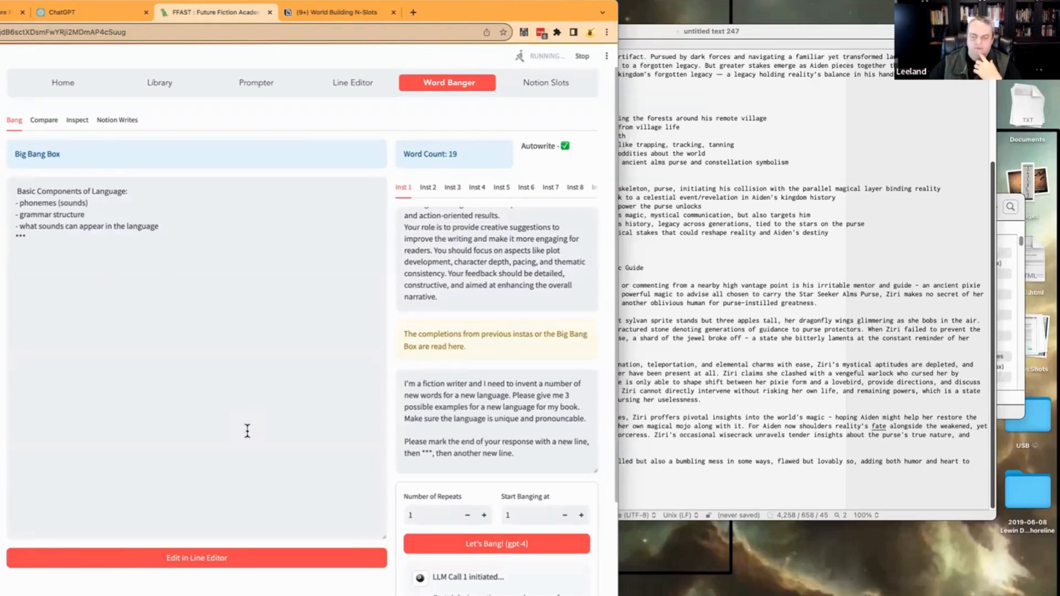
scroll(281, 428, "down", 5)
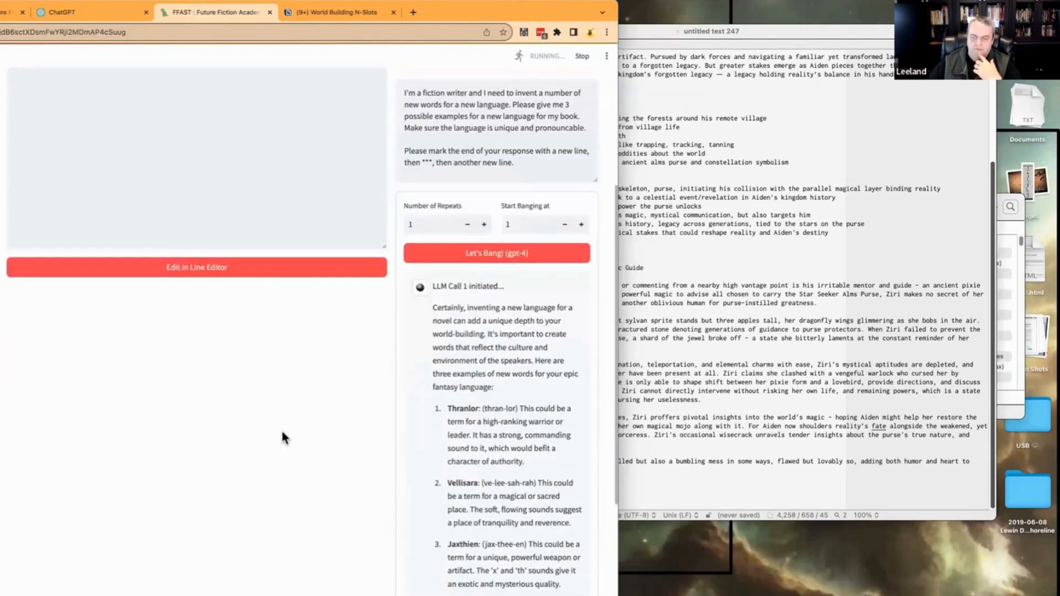
- Put the generated response on its own line and delete its text from the Big Bang Box, keeping the closing ***
left_click(24, 238)
key("Return")
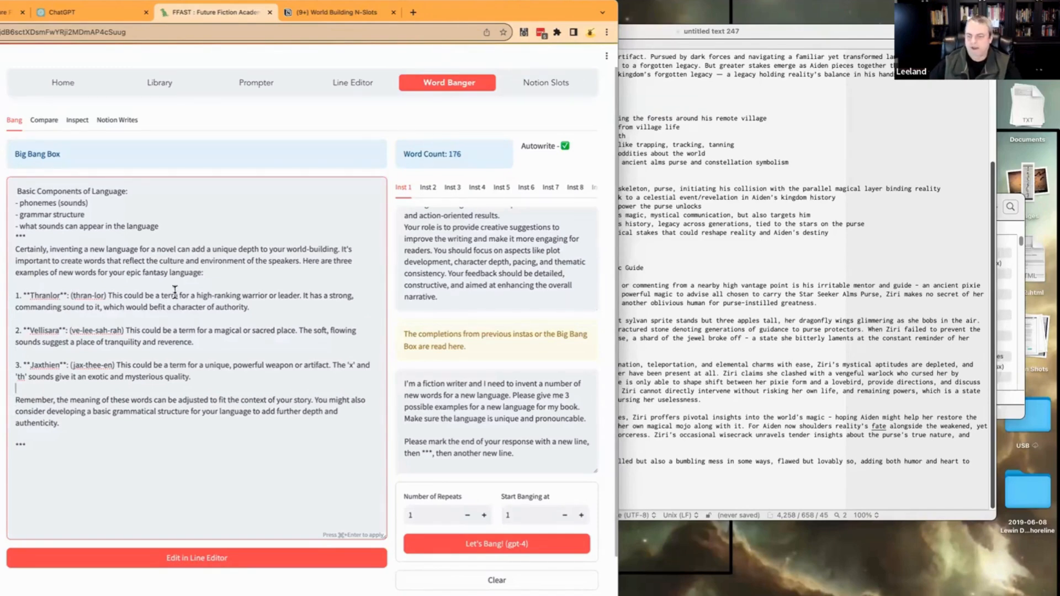
left_click_drag(16, 247, 176, 433)
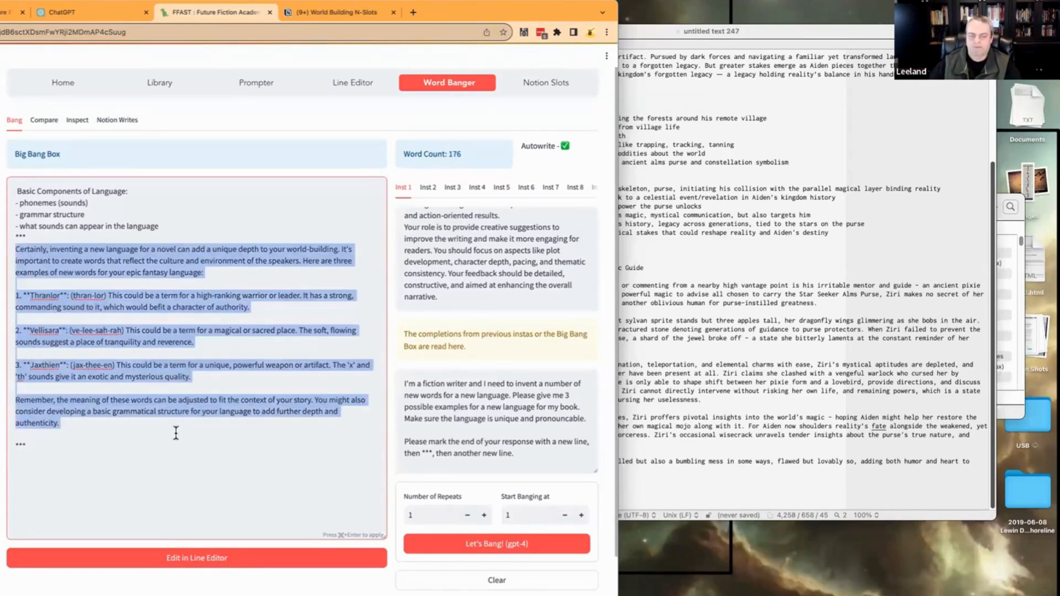
key("BackSpace")
- Remove "number of new words for a" from the prompt's opening sentence so it asks to "invent a new language"
left_click(464, 395)
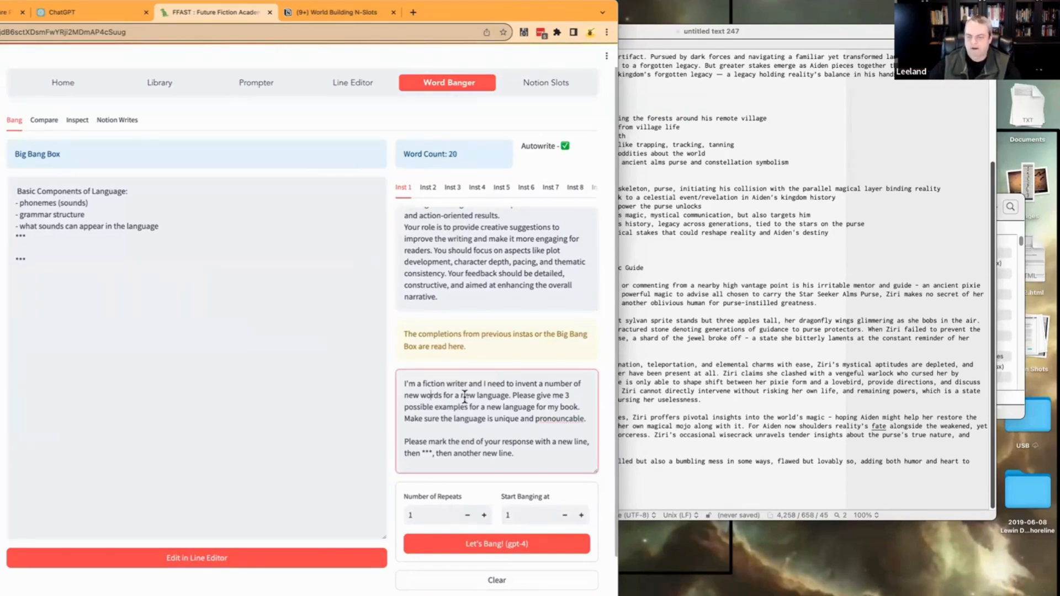
left_click_drag(452, 395, 404, 395)
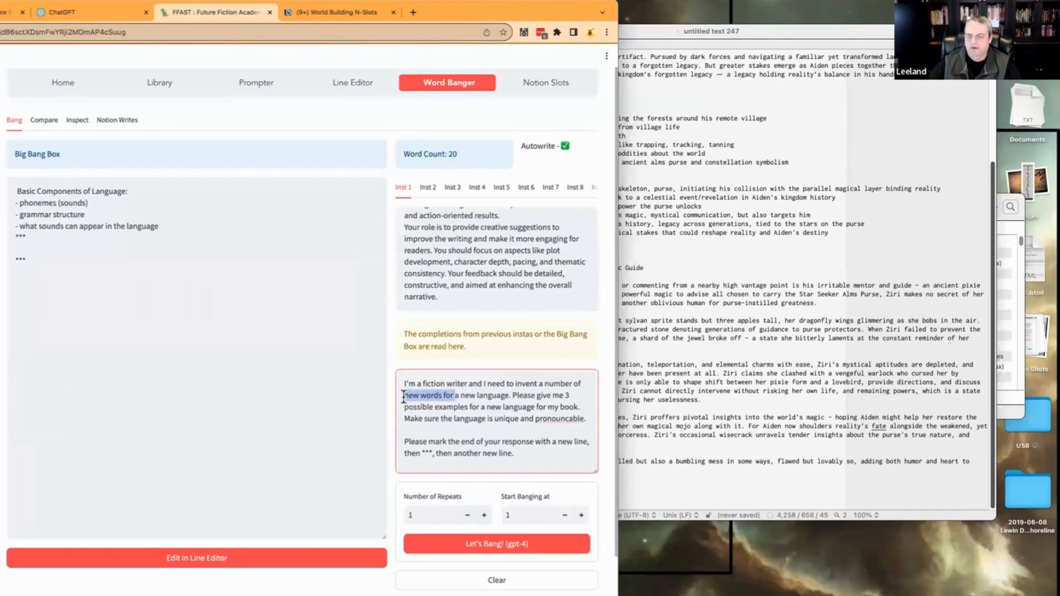
key("BackSpace")
key("BackSpace")
key("BackSpace")
key("BackSpace")
key("BackSpace")
key("BackSpace")
key("BackSpace")
key("BackSpace")
key("BackSpace")
key("BackSpace")
key("BackSpace")
key("BackSpace")
key("BackSpace")
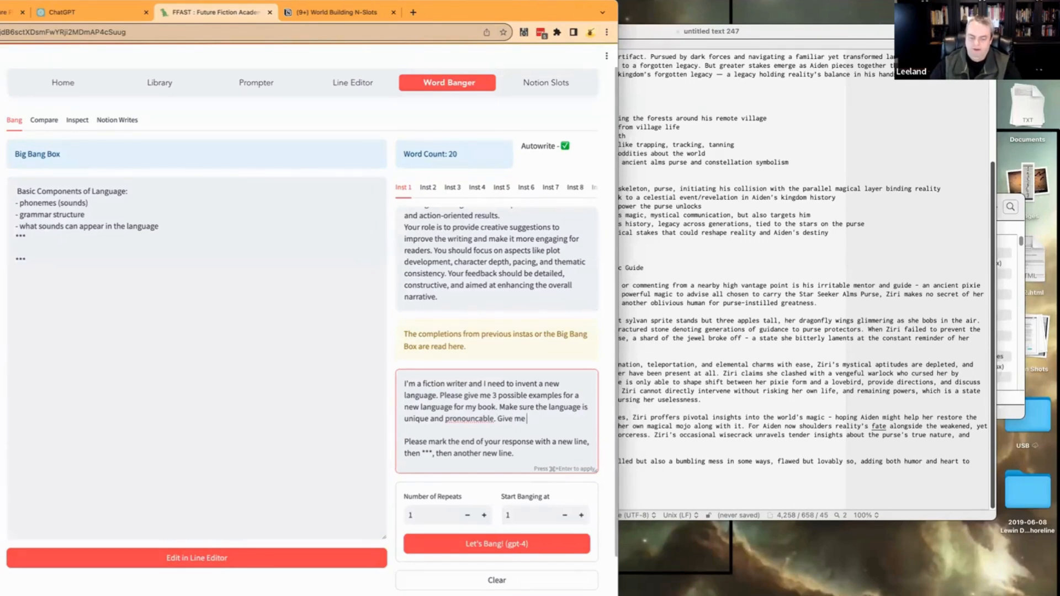
- End the language request with "Give me 3 phonic descriptions for a new language." and generate a gpt-4 response
type("phonit")
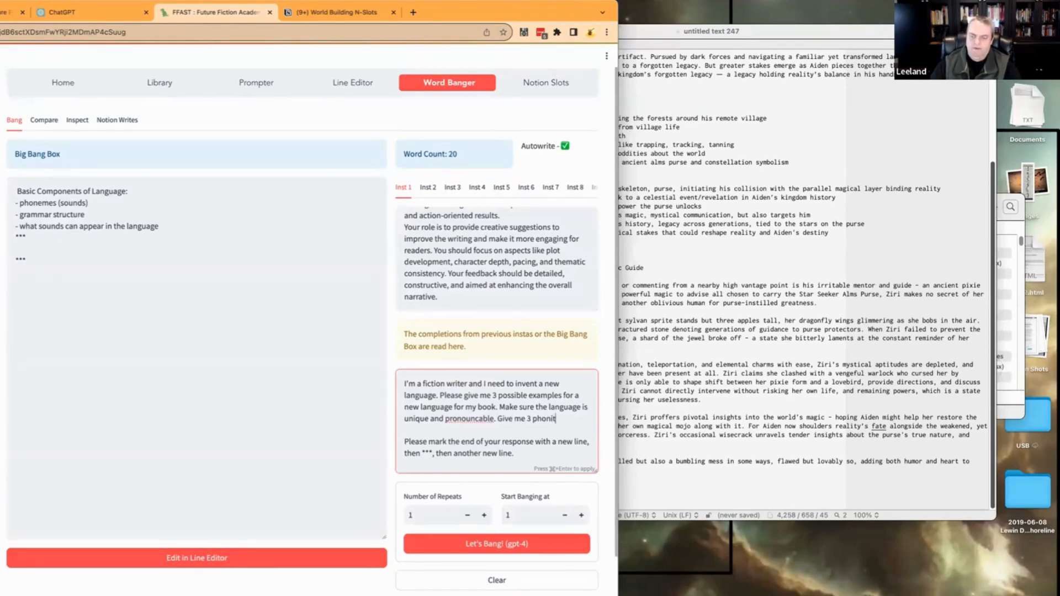
type(" descriptions for new language.")
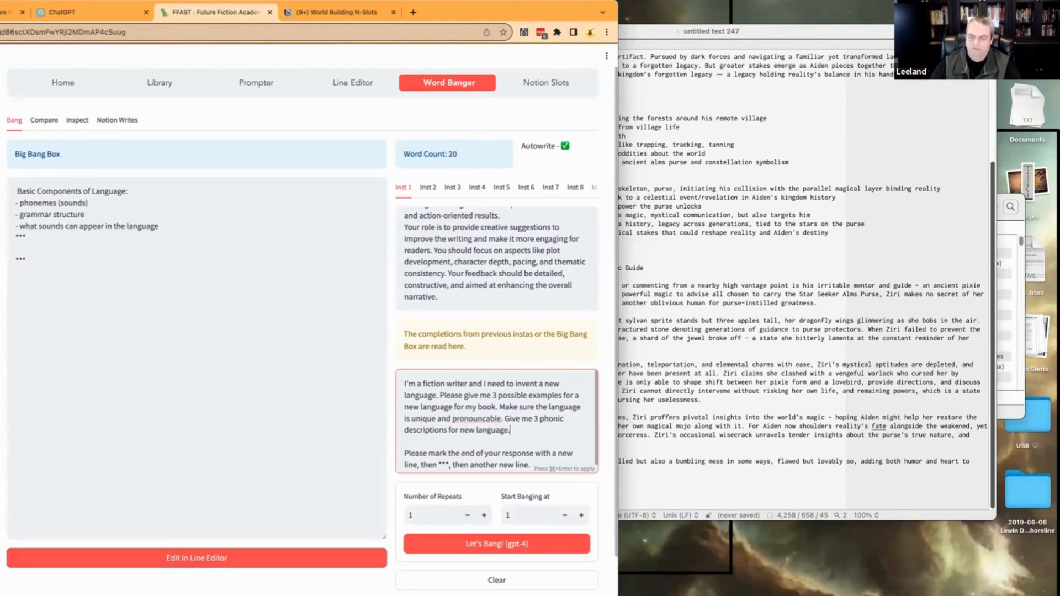
key("BackSpace")
type("a ne")
key("super+Return")
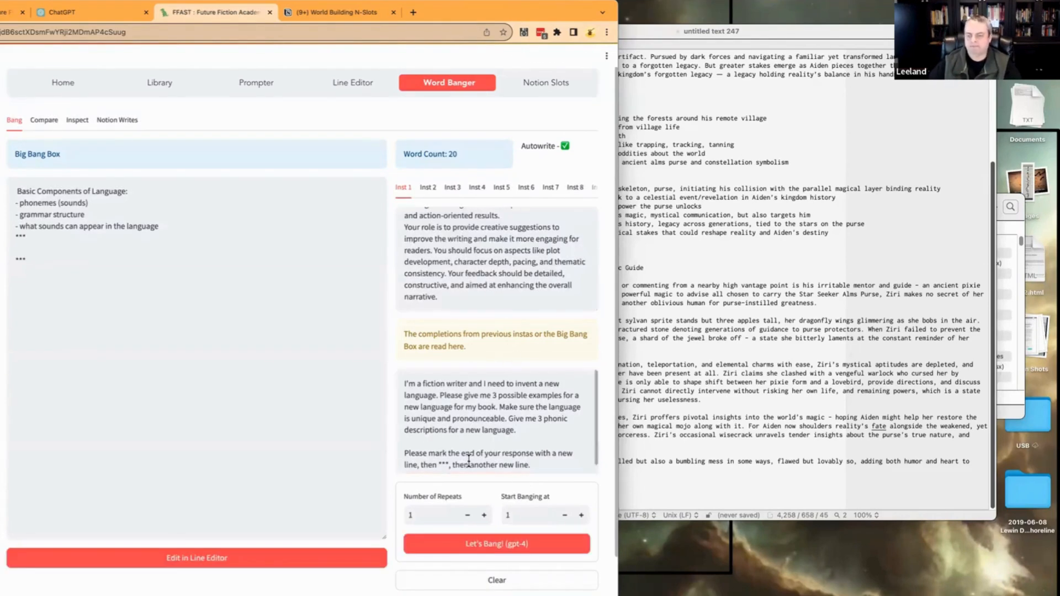
left_click(488, 543)
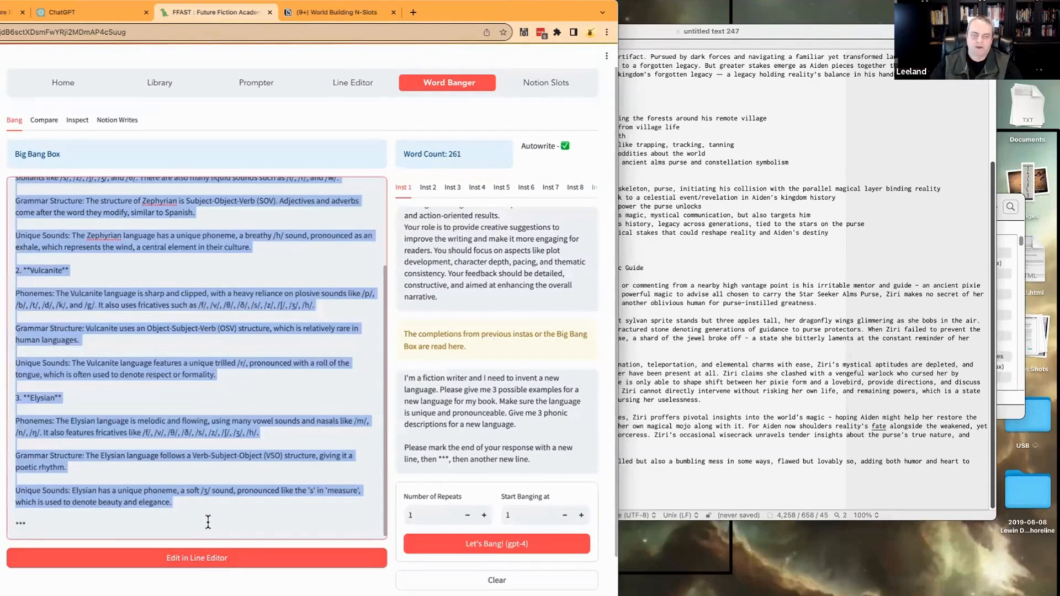
- Delete the previous generated languages and their closing *** from the Big Bang Box, leaving only the basic components of language
key("BackSpace")
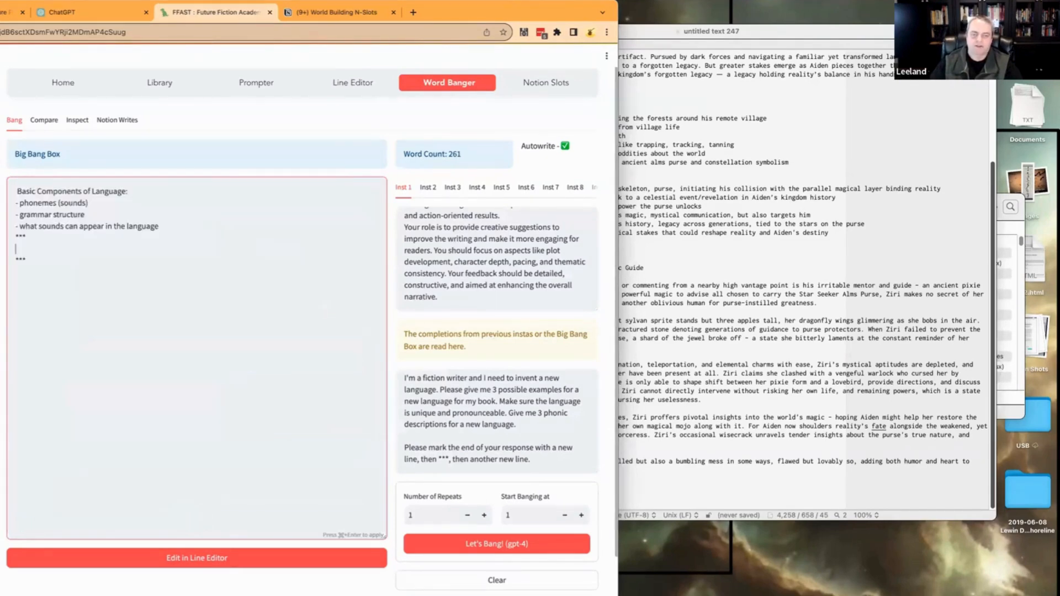
key("shift+Down")
key("BackSpace")
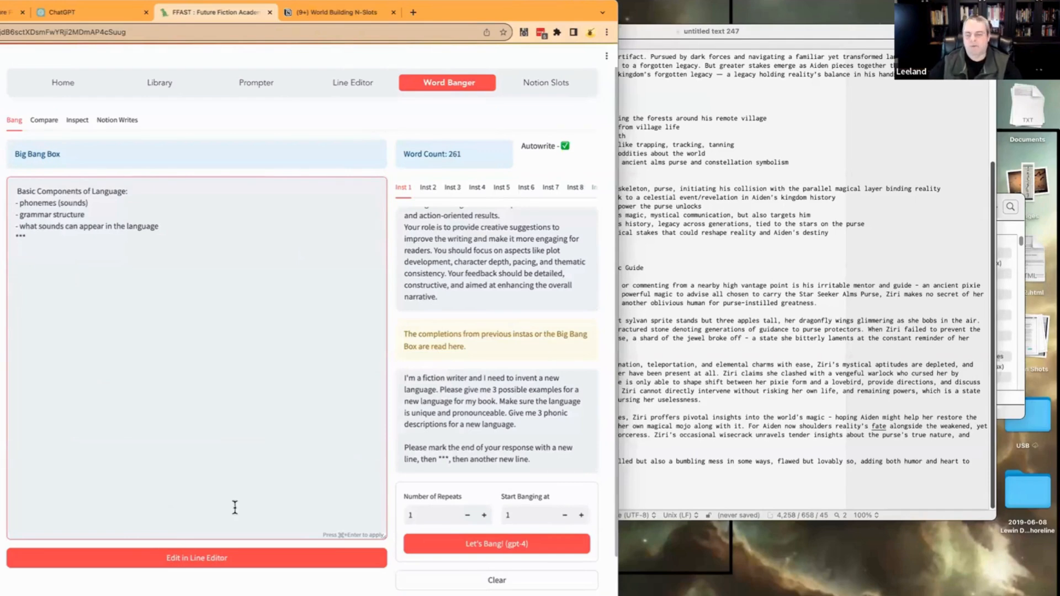
- Reword the Inst 1 request to ask for "new unique languages which are completely new and interesting for my book"
left_click(435, 449)
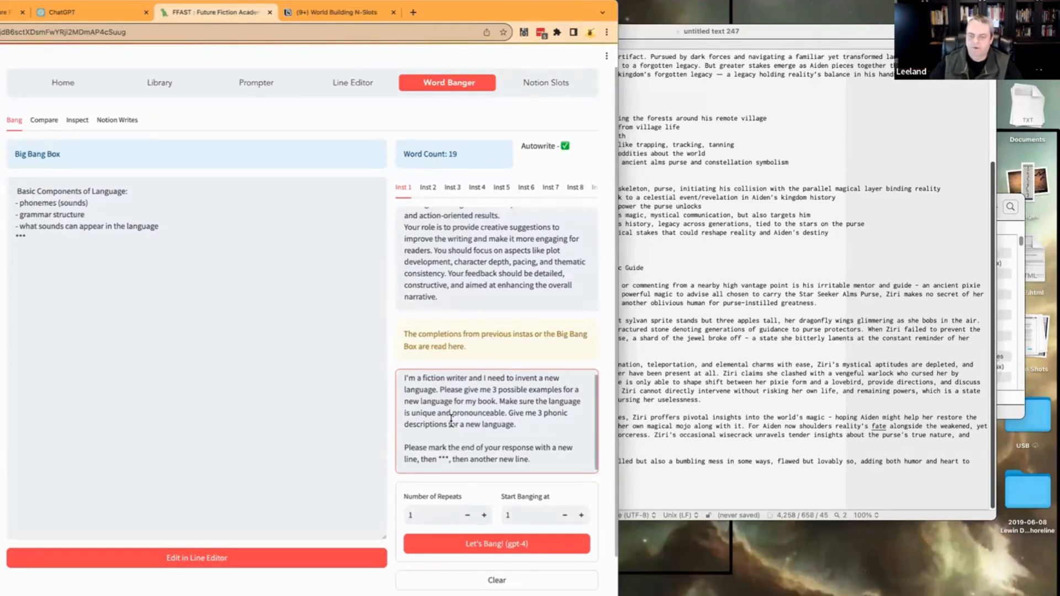
left_click(420, 401)
type("uniqu")
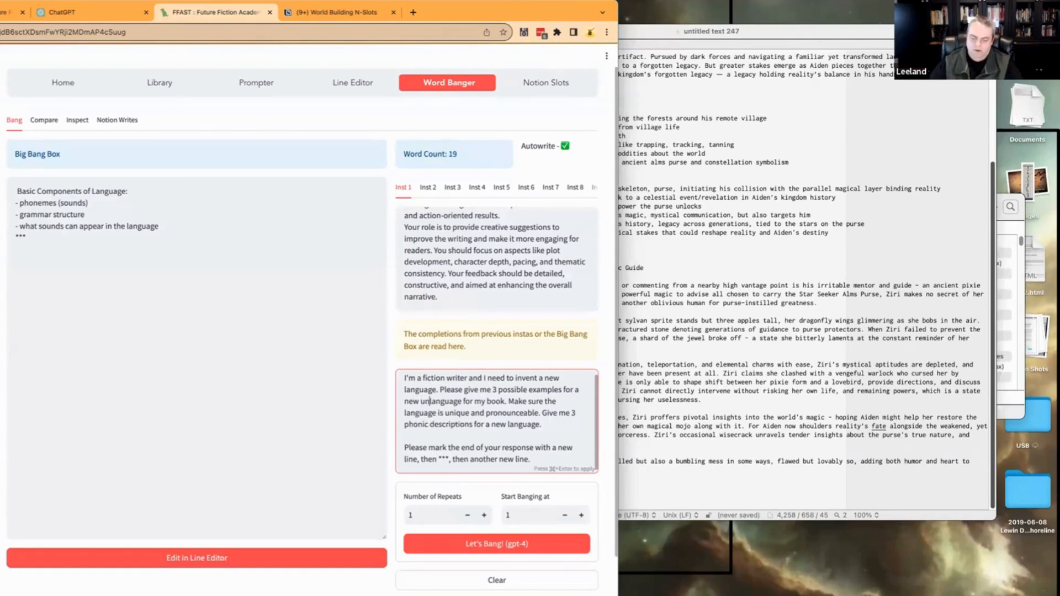
type("e")
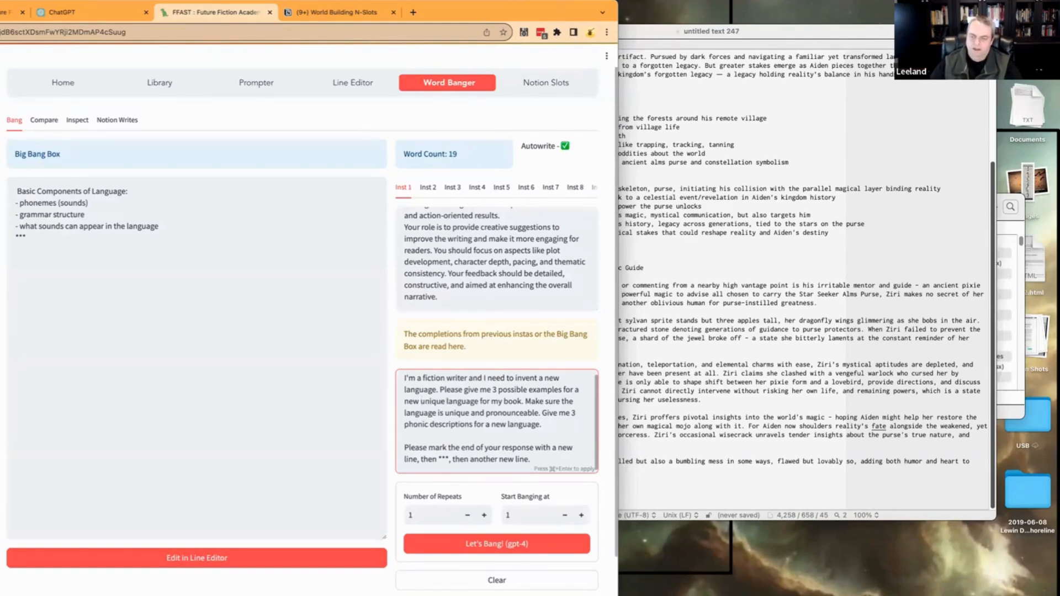
type("s which are ")
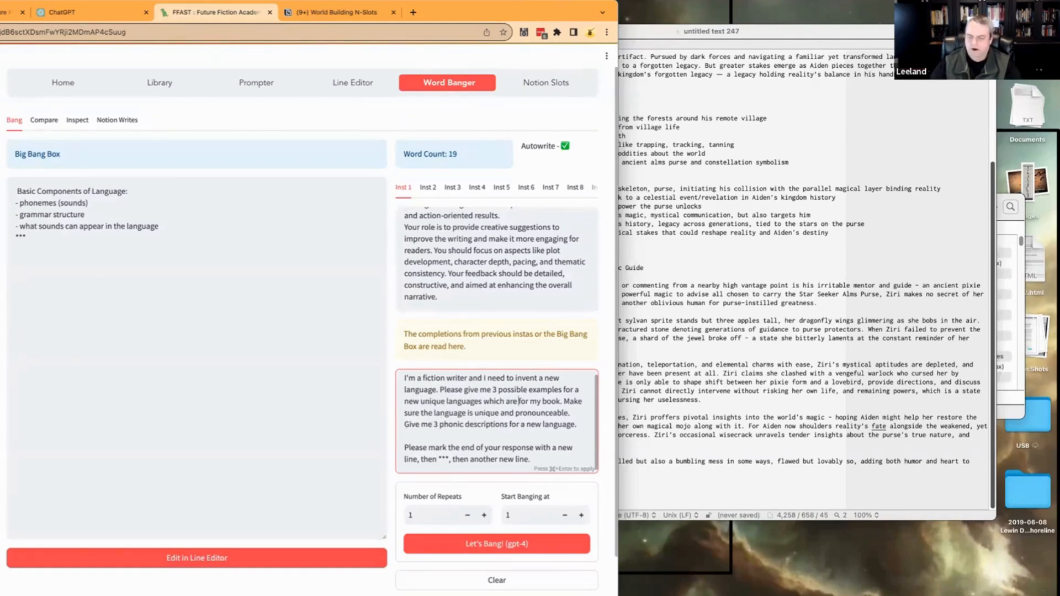
type("complete ")
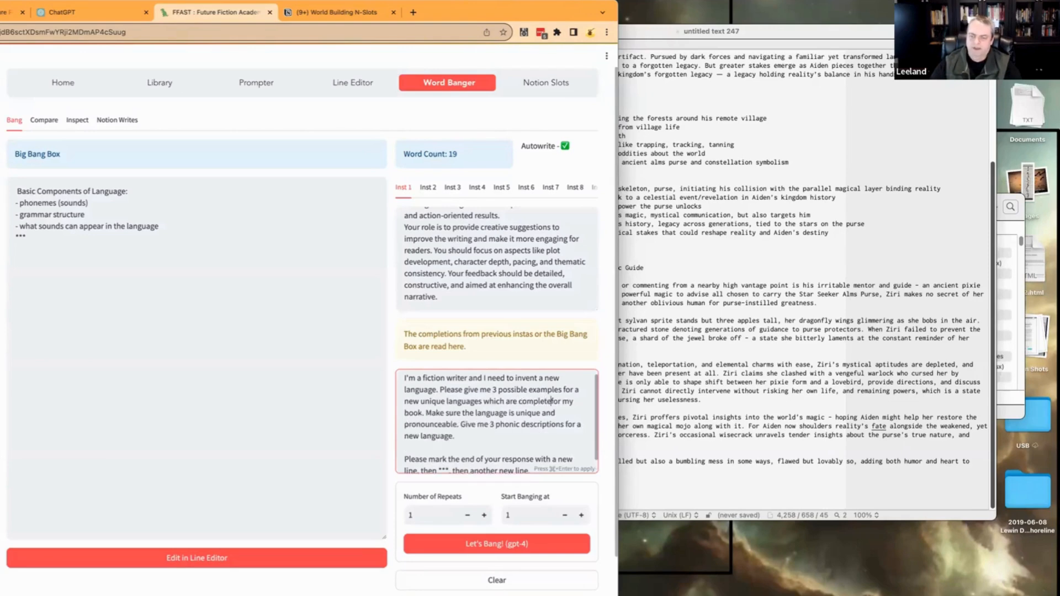
type("ly new and ")
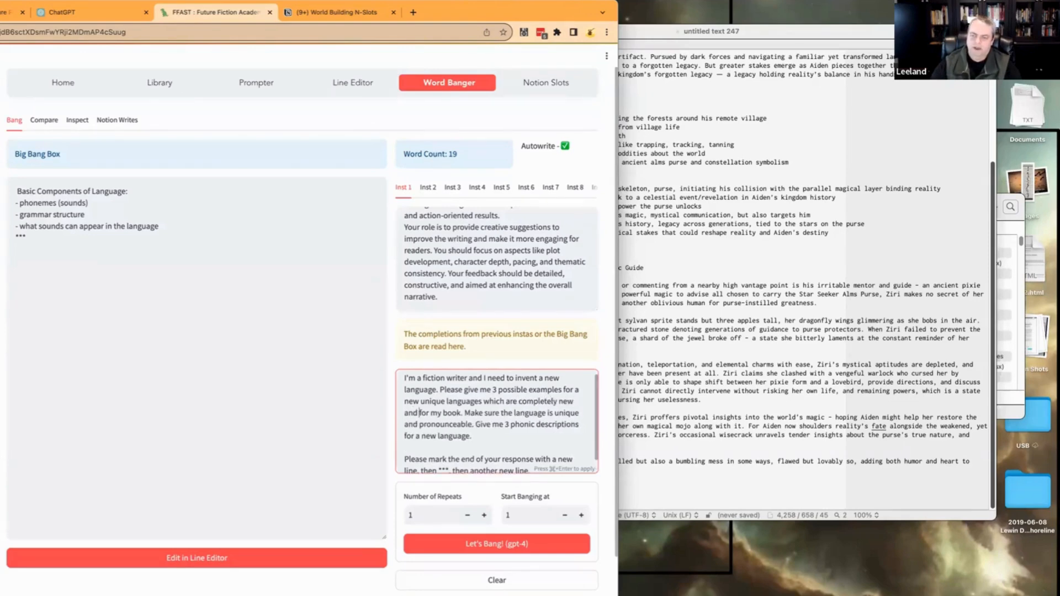
type("interesting")
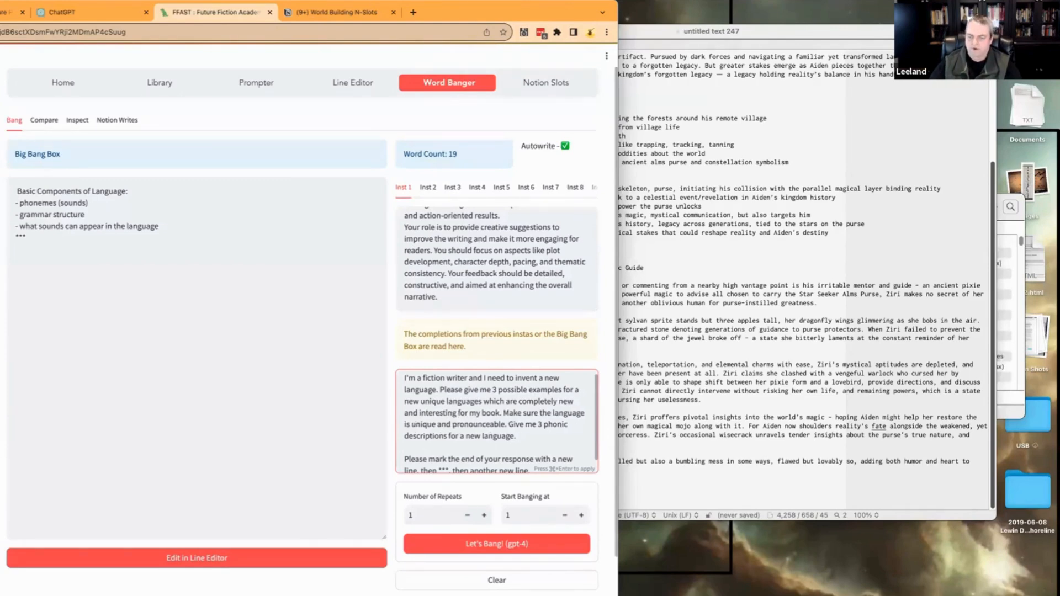
- End the request with "phonic descriptions for each new unique language", apply the prompt and generate a gpt-4 response
key("BackSpace")
type("each new ")
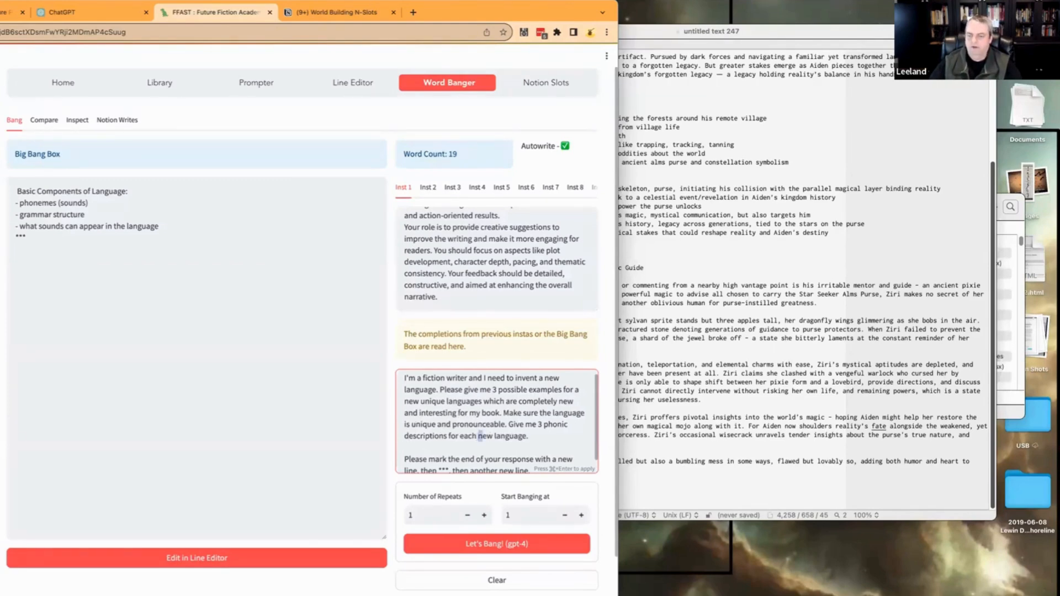
type("unique")
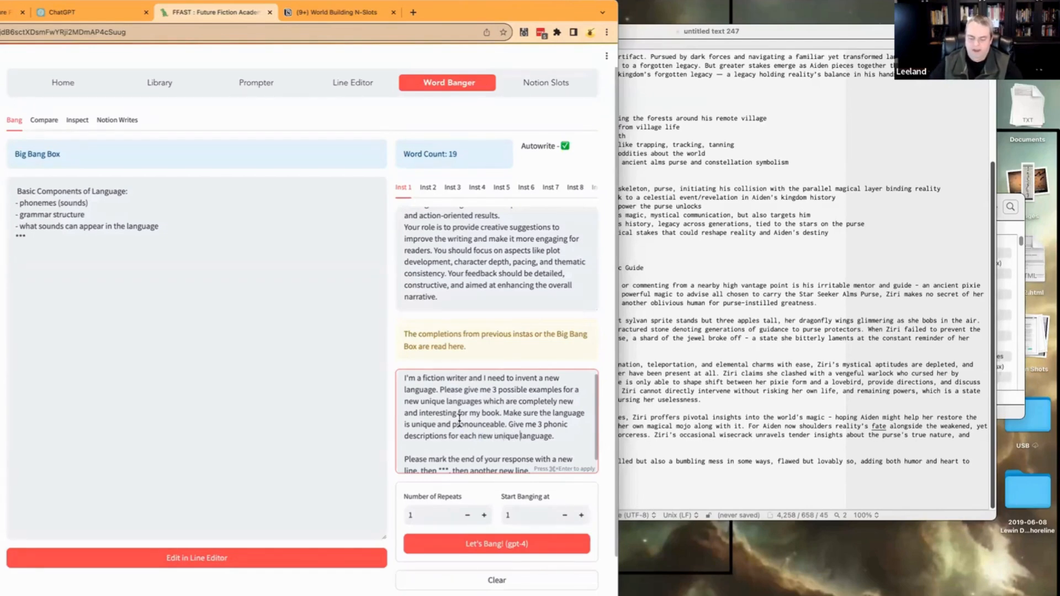
key("super+Return")
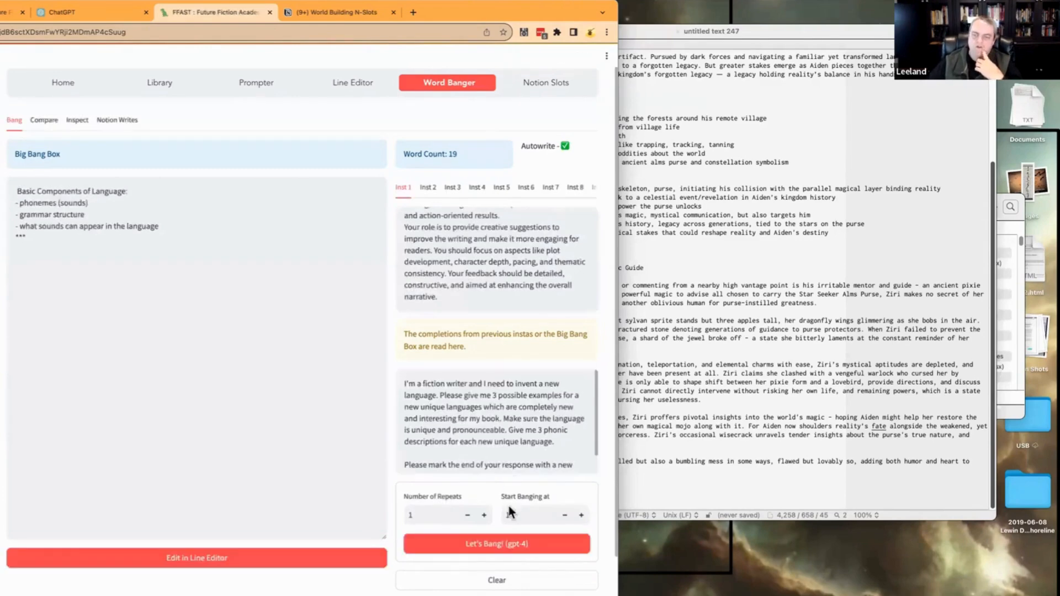
left_click(504, 543)
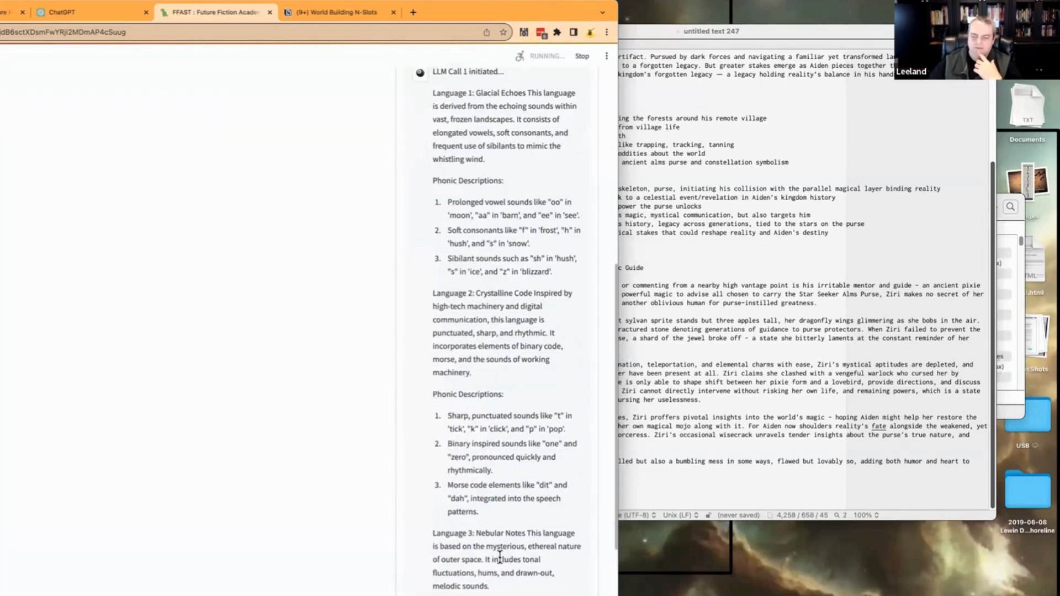
- Copy the whole Inst 1 lower prompt into the Notion page "B03 Inst 1 Bottom" and return to Word Banger
left_click(468, 440)
key("super+a")
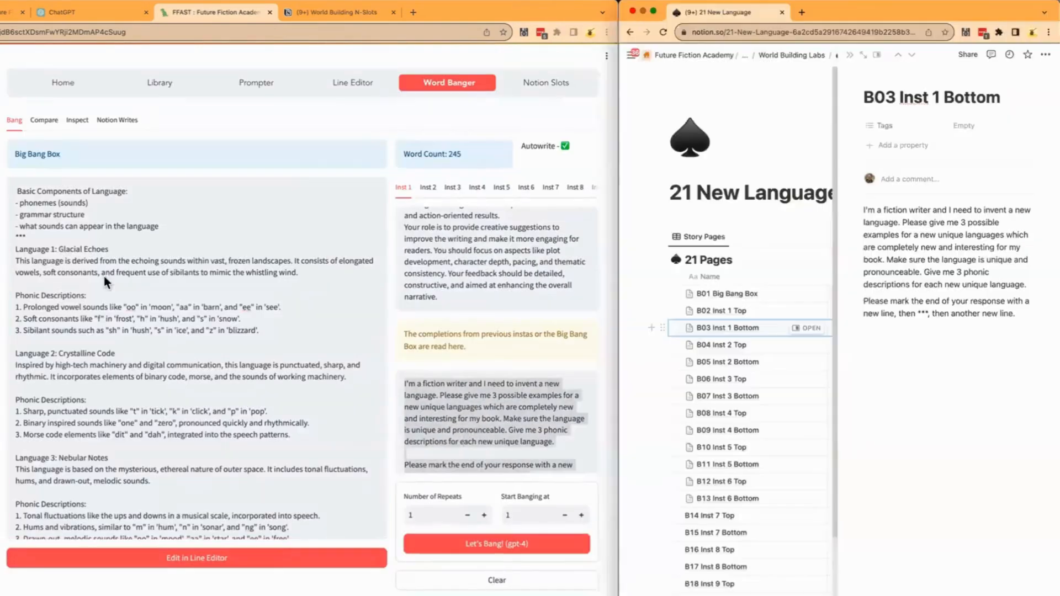
left_click(103, 277)
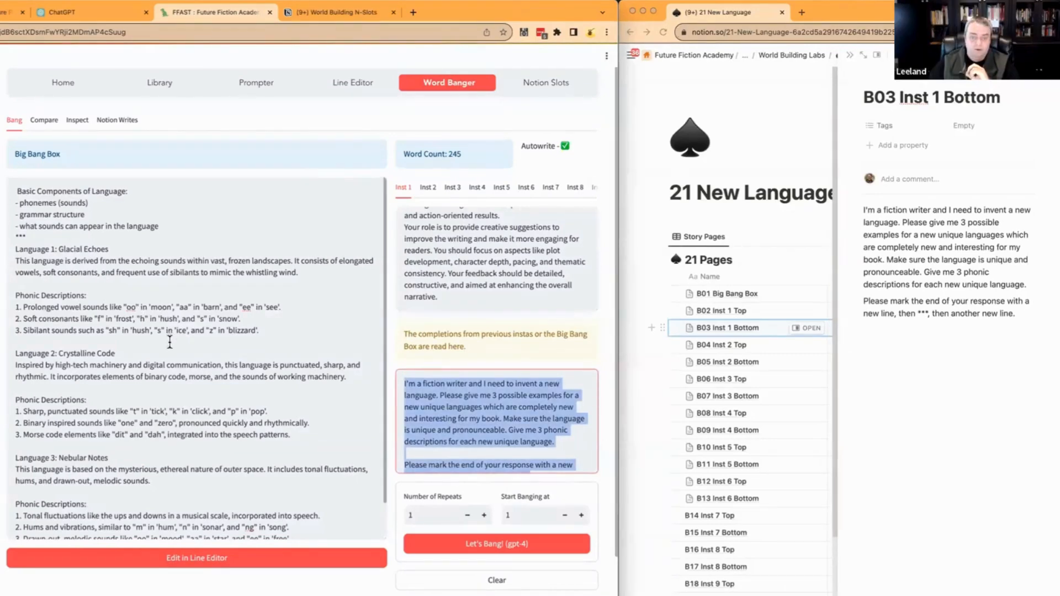
- Clear the three generated languages from the Big Bang Box and generate a new gpt-4 response with the same prompt
scroll(149, 365, "down", 3)
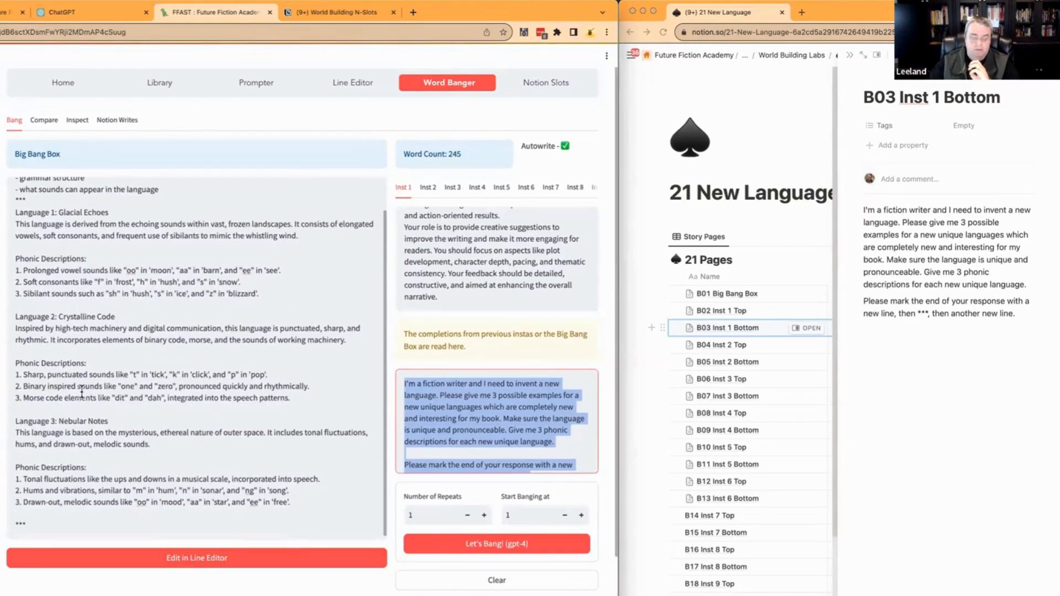
left_click(195, 386)
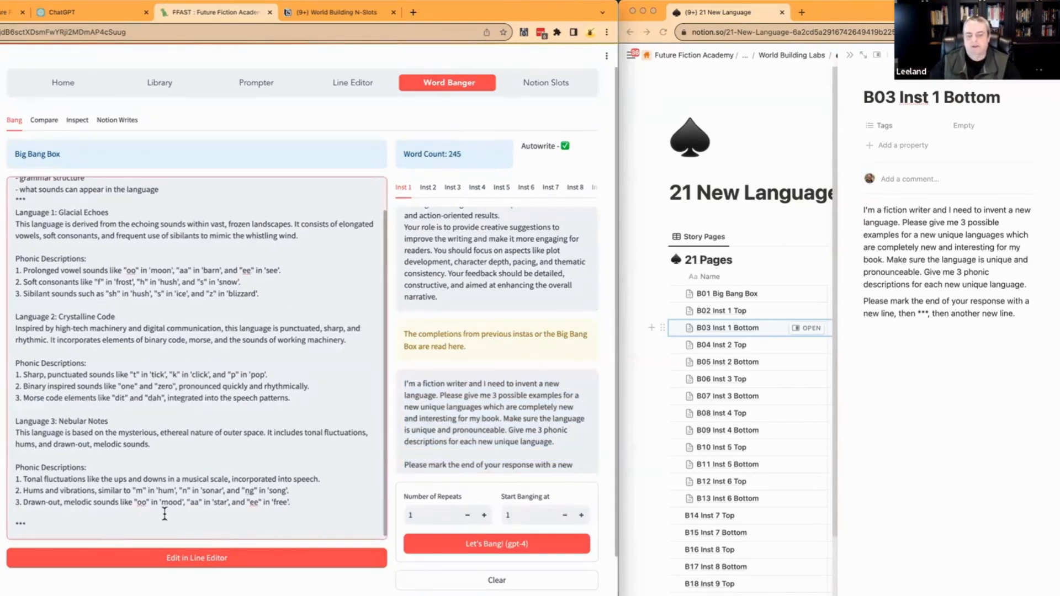
left_click_drag(50, 467, 19, 326)
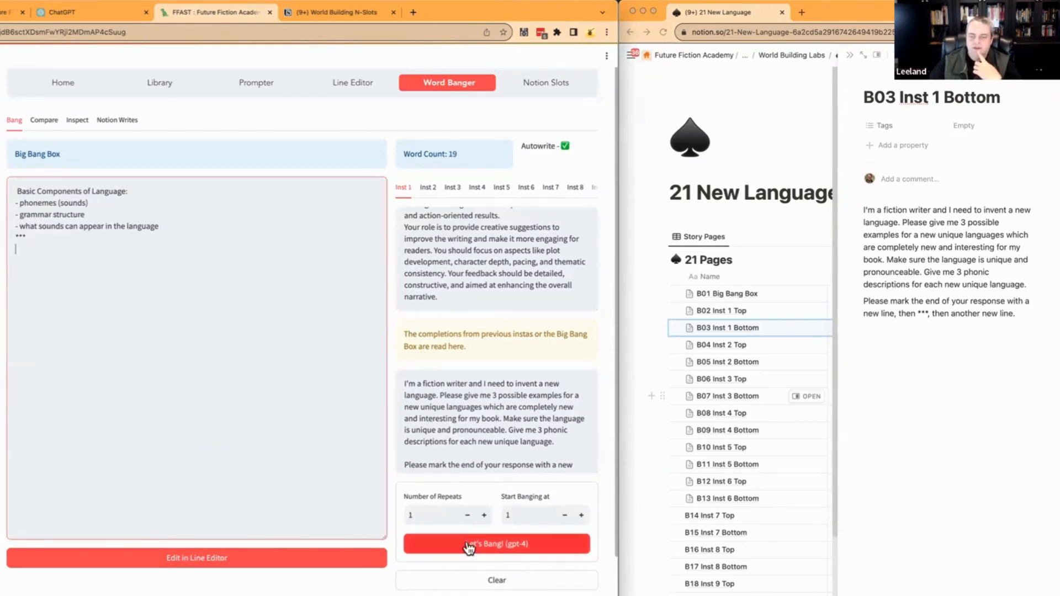
left_click(497, 544)
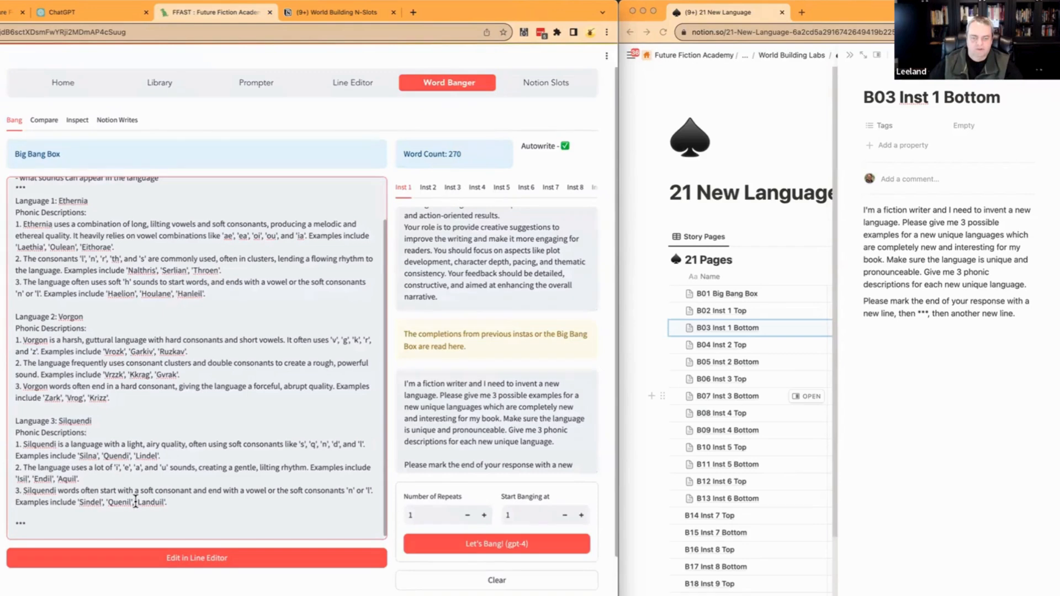
- Delete the Ethernia and Vorgon descriptions from the Big Bang Box, keeping only the Silquendi language
left_click(105, 413)
left_click(484, 430)
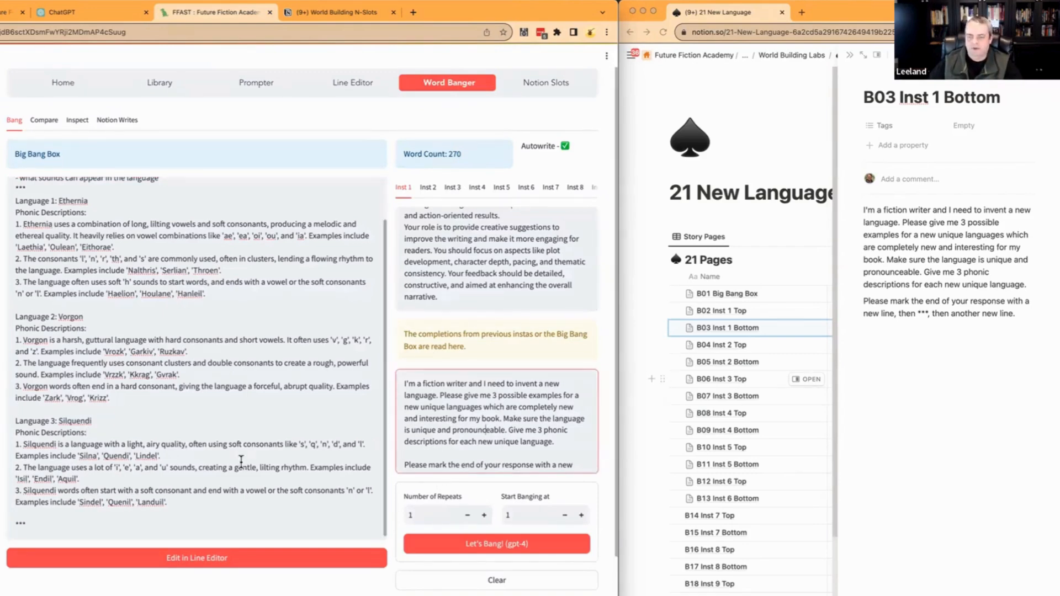
scroll(161, 347, "up", 3)
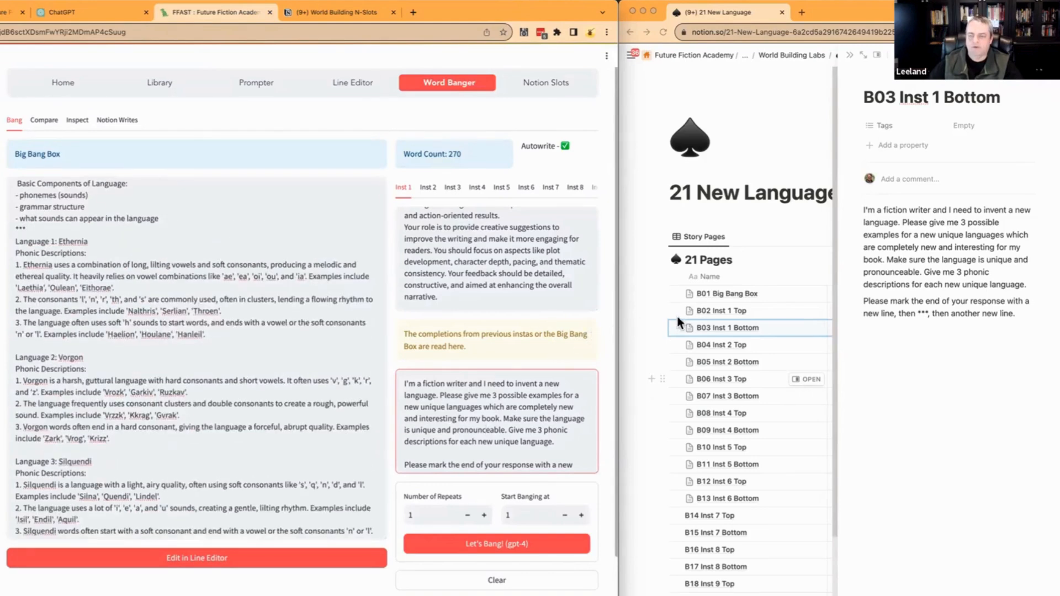
left_click(147, 428)
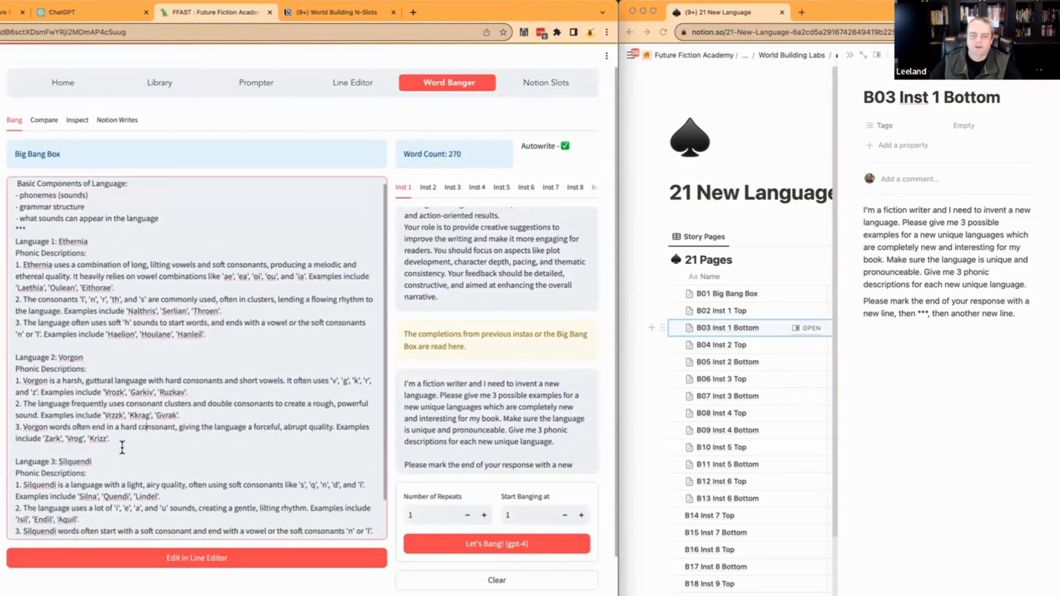
left_click_drag(113, 441, 14, 241)
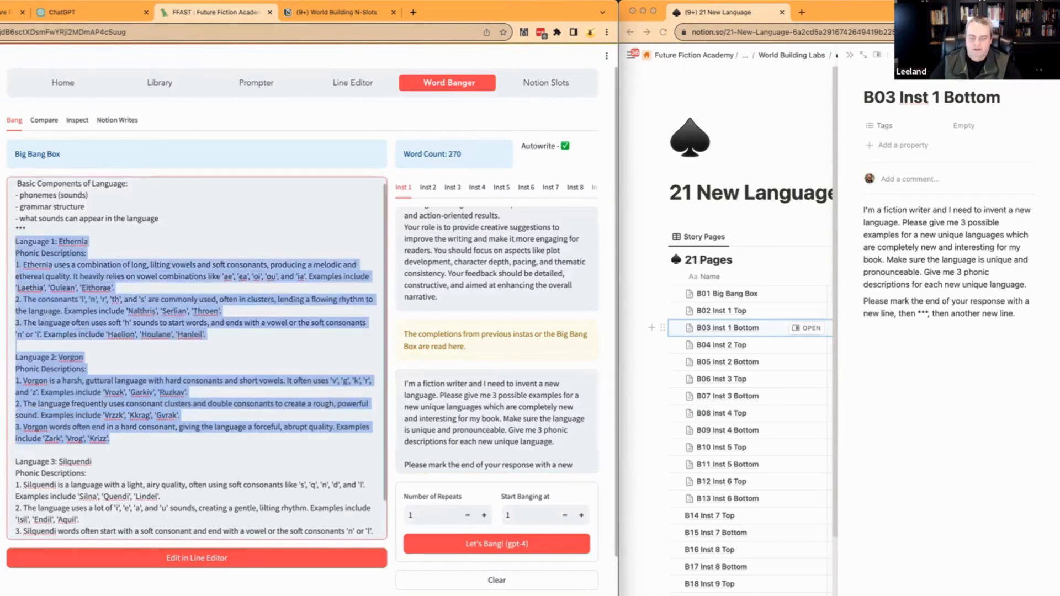
key("BackSpace")
key("BackSpace")
key("BackSpace")
- Change the remaining heading to "Language: Silquendi" and remove the blank line before the closing ***
left_click(55, 249)
key("BackSpace")
key("BackSpace")
left_click(15, 272)
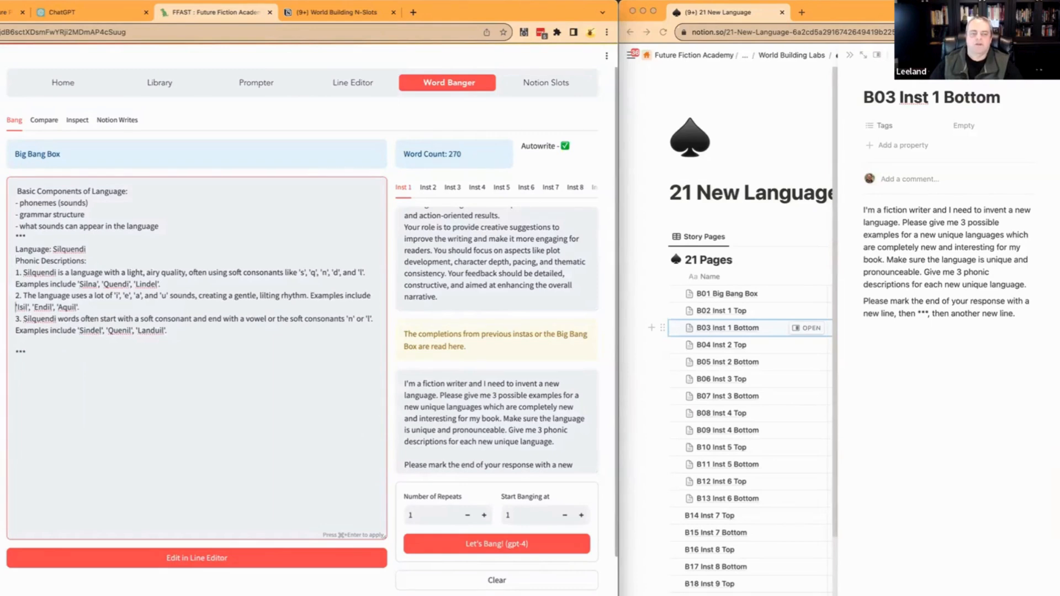
key("BackSpace")
left_click(15, 319)
- In Inst 2, set a fantastic fiction writer persona and request a prompt generating unique words in the described language, with 2 fun twists
left_click(433, 194)
left_click(461, 250)
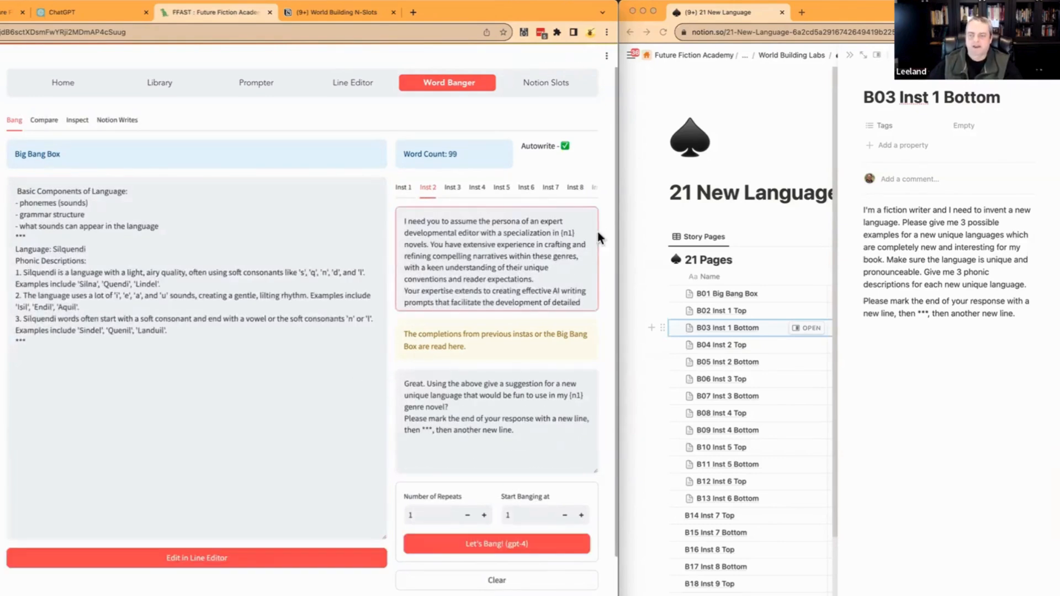
left_click_drag(598, 233, 595, 296)
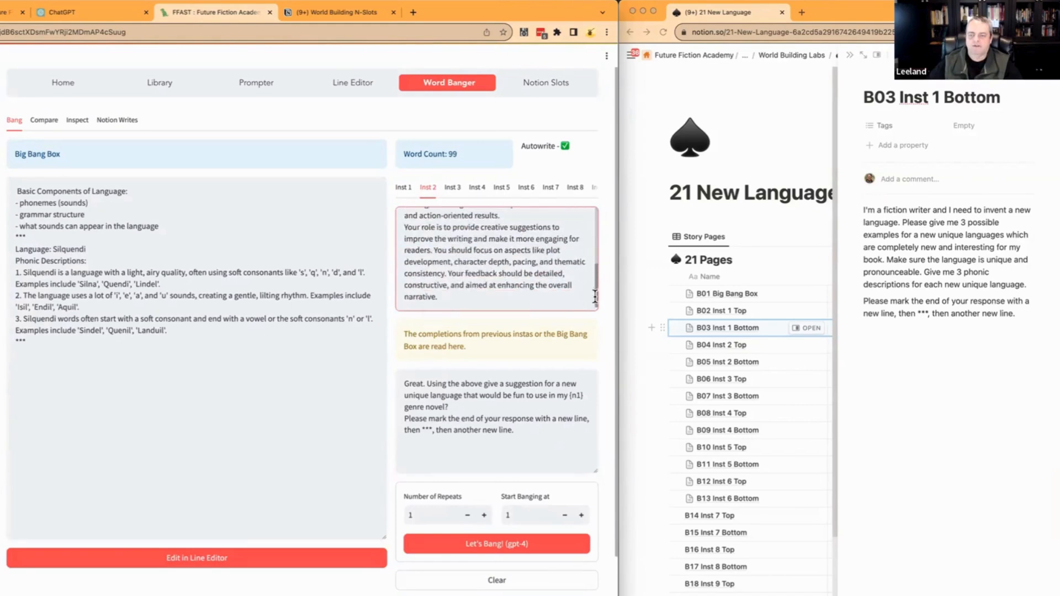
left_click(438, 407)
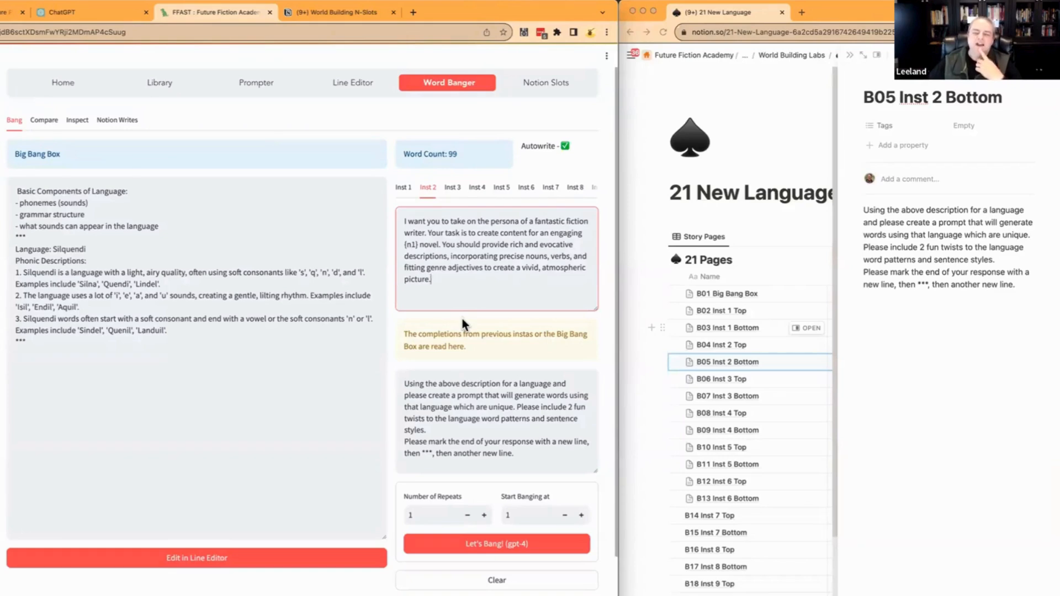
- Remove the stray "and" before "please" in the Inst 2 lower prompt and generate a gpt-4 response starting at 2
left_click(475, 445)
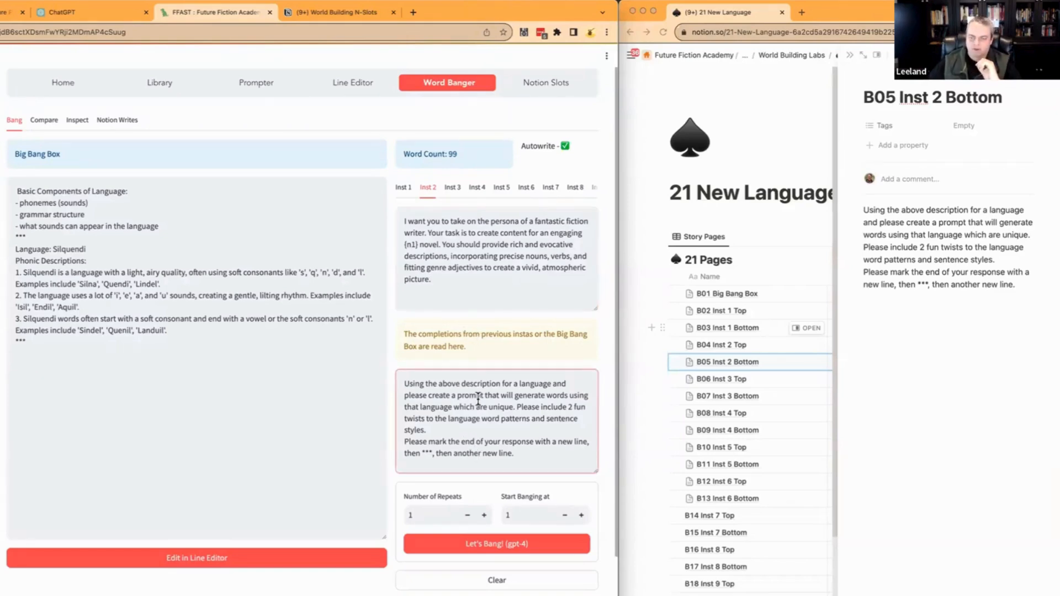
double_click(558, 383)
key("BackSpace")
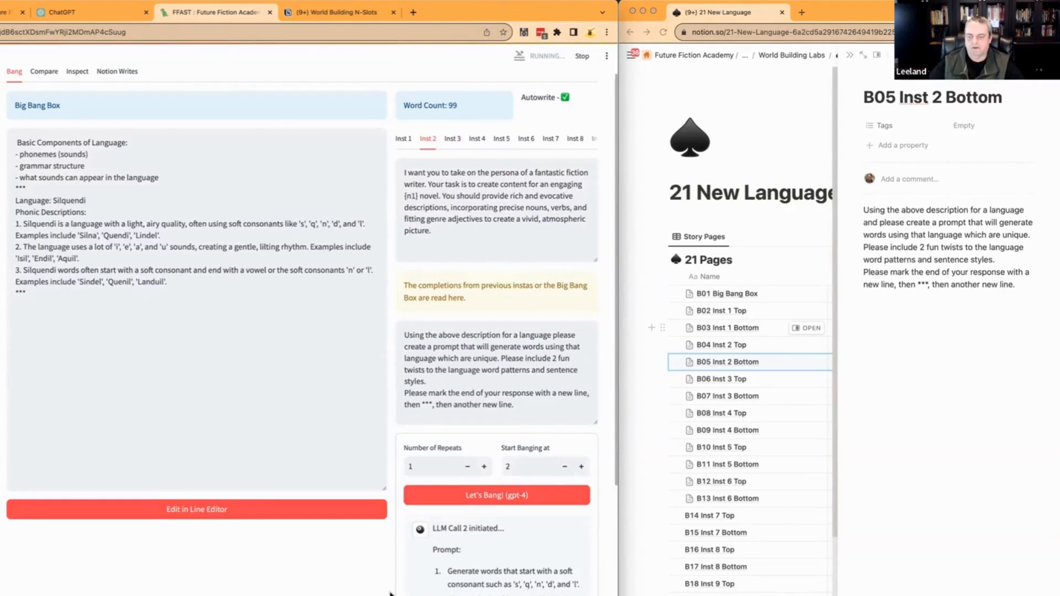
scroll(390, 594, "down", 1)
scroll(390, 594, "down", 1)
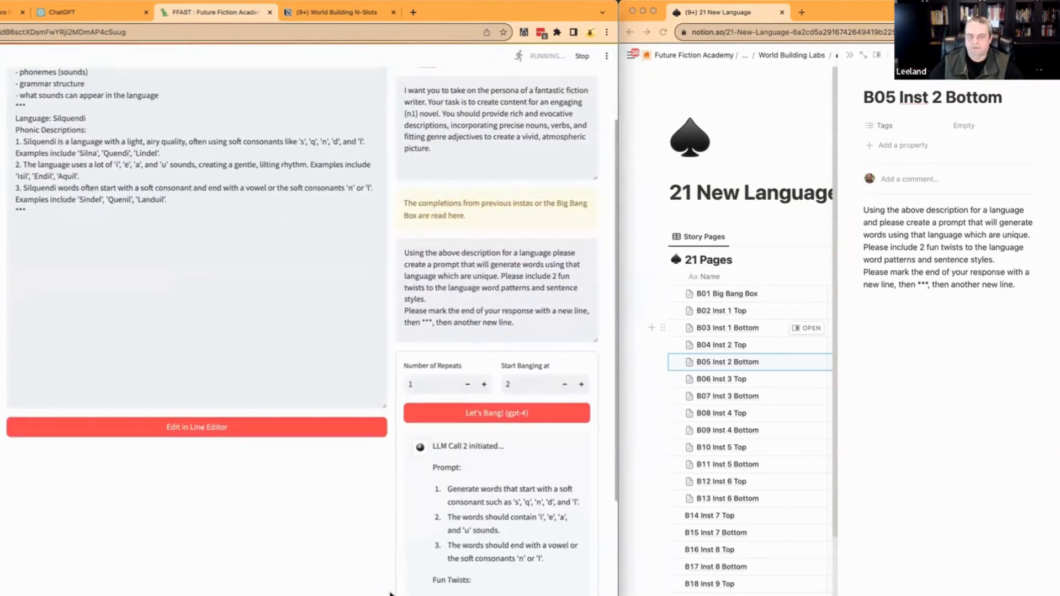
scroll(390, 594, "down", 4)
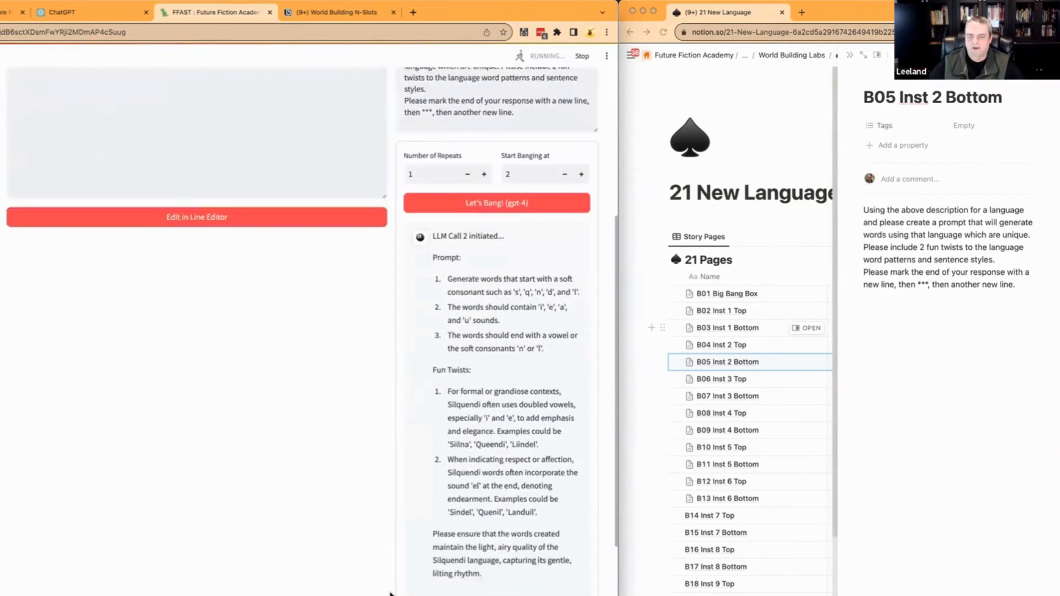
scroll(144, 404, "up", 2)
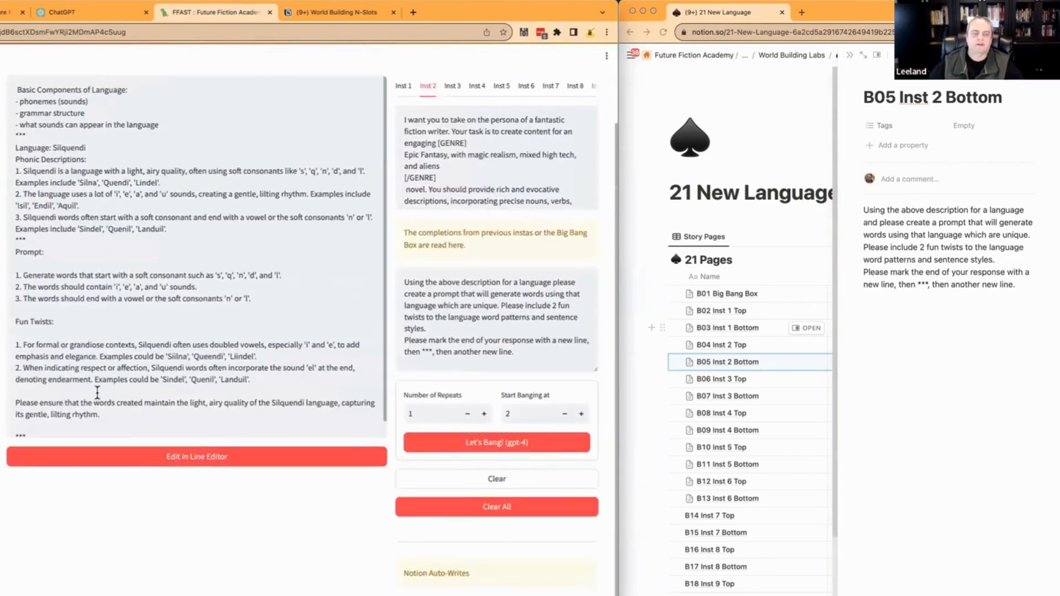
- Delete the generated prompt from the Big Bang Box and replace Inst 2's *** instruction with "Tag the new language prompt with [PROMTP] and [/PROMPT]"
left_click(44, 289)
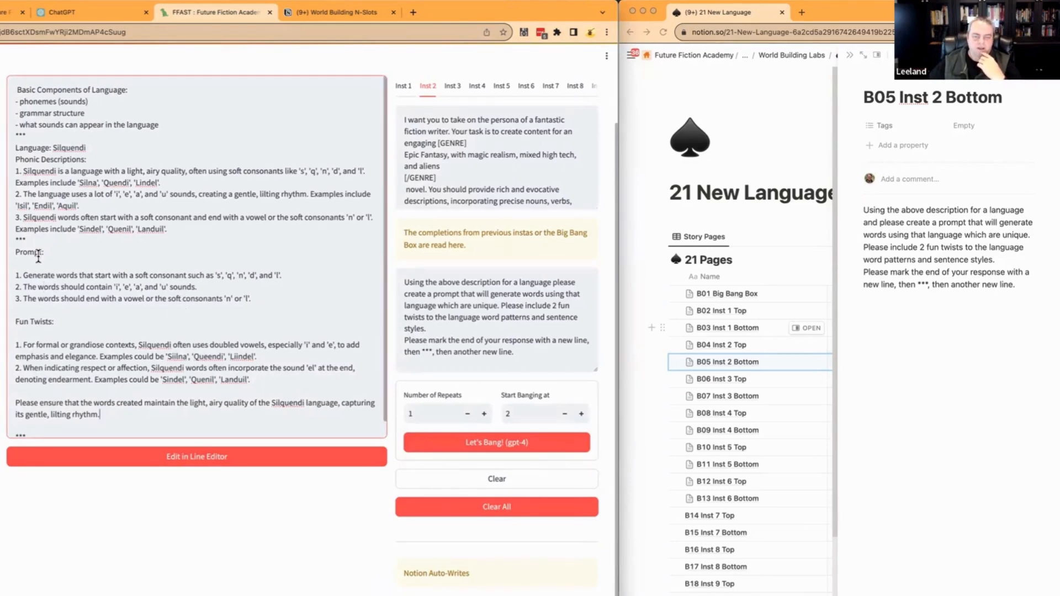
left_click(433, 328)
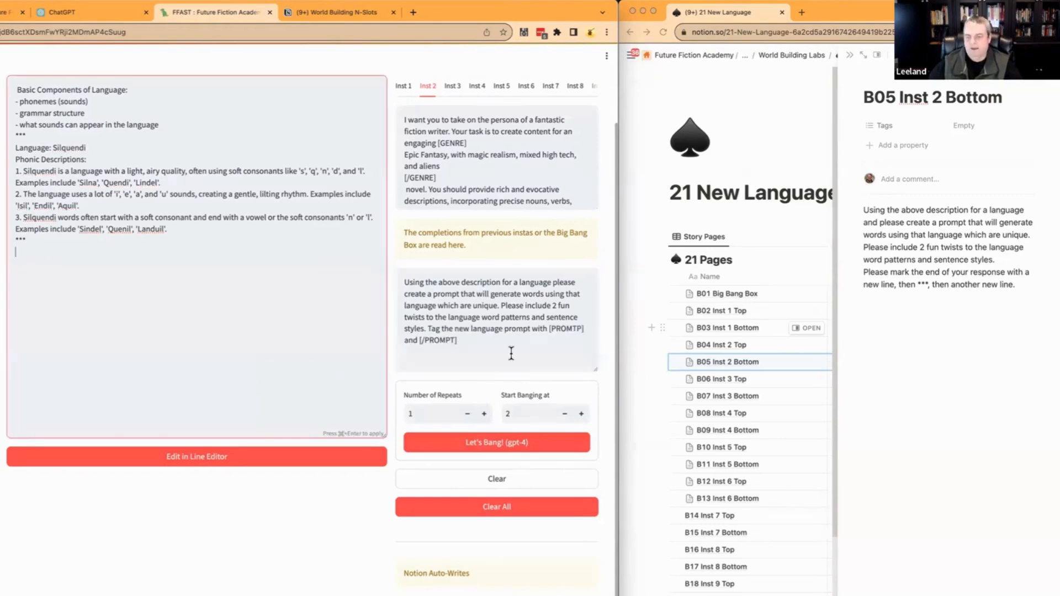
left_click(511, 353)
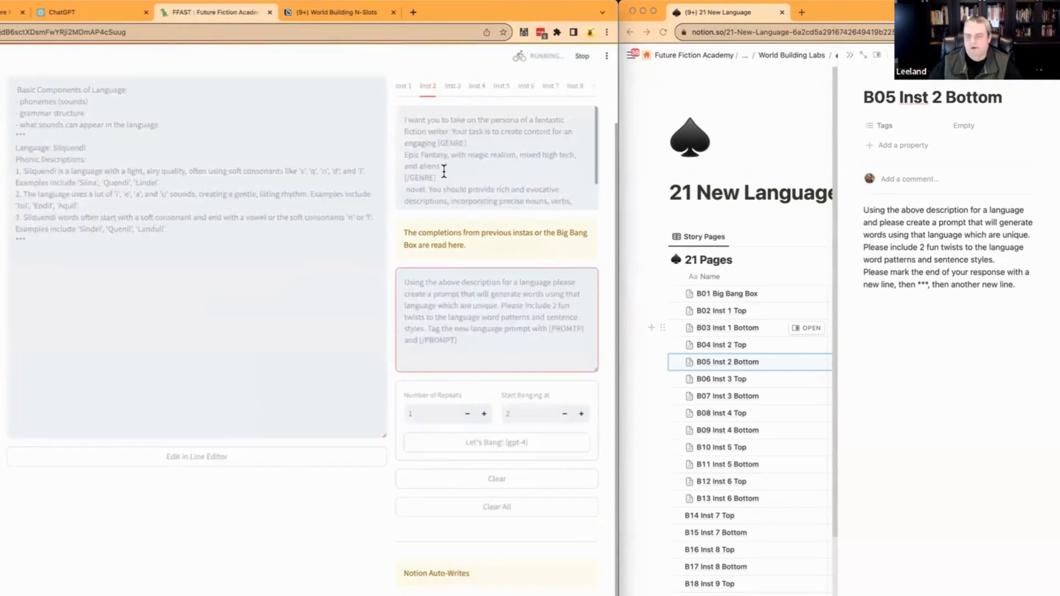
- Generate the gpt-4 response starting at 2 and copy the Inst 2 lower prompt into the Notion page B05 Inst 2 Bottom
left_click(490, 449)
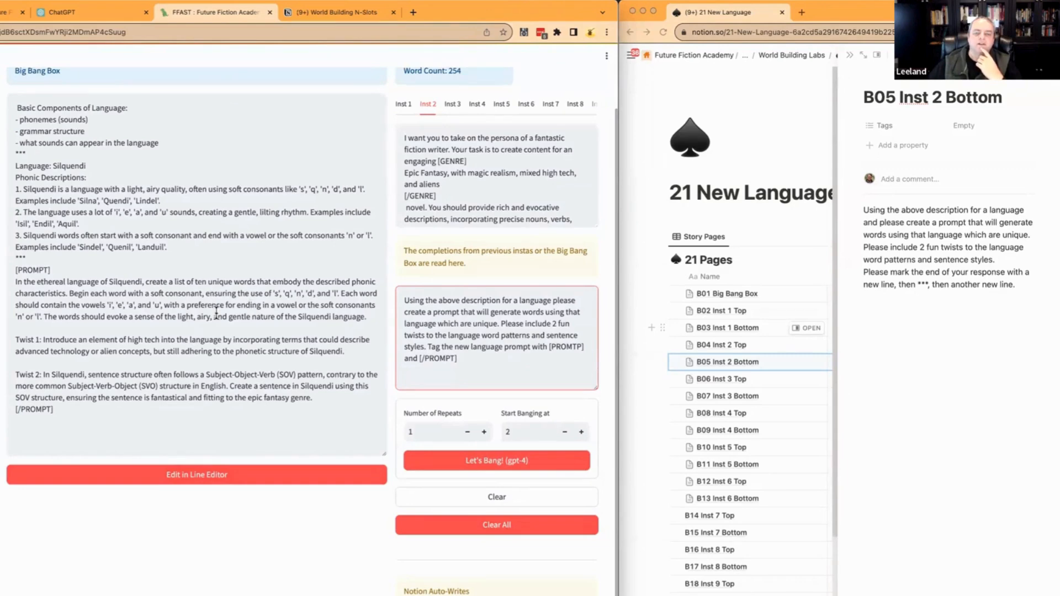
left_click(36, 409)
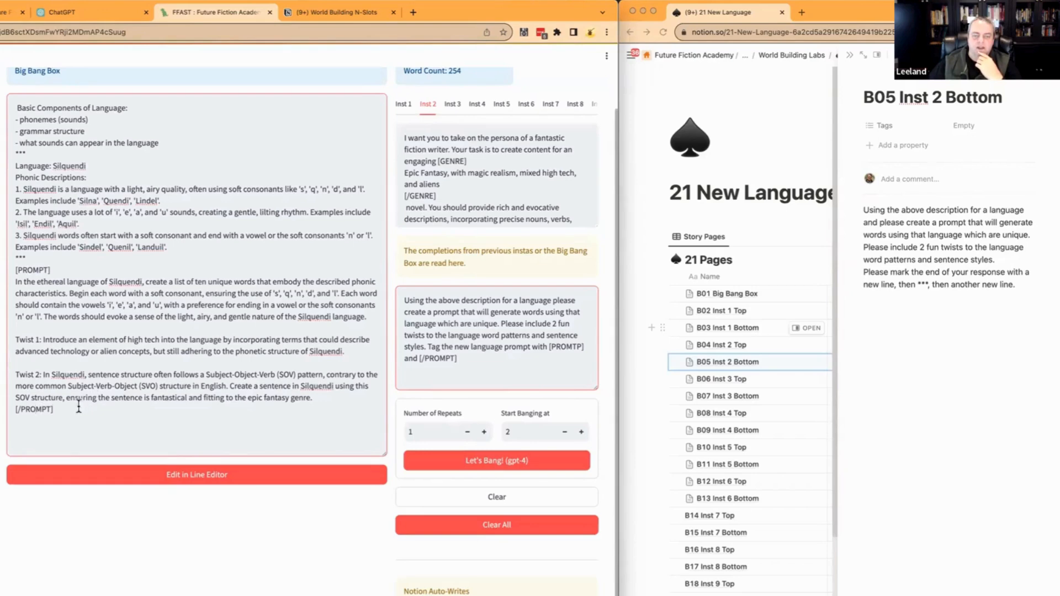
left_click_drag(464, 360, 385, 296)
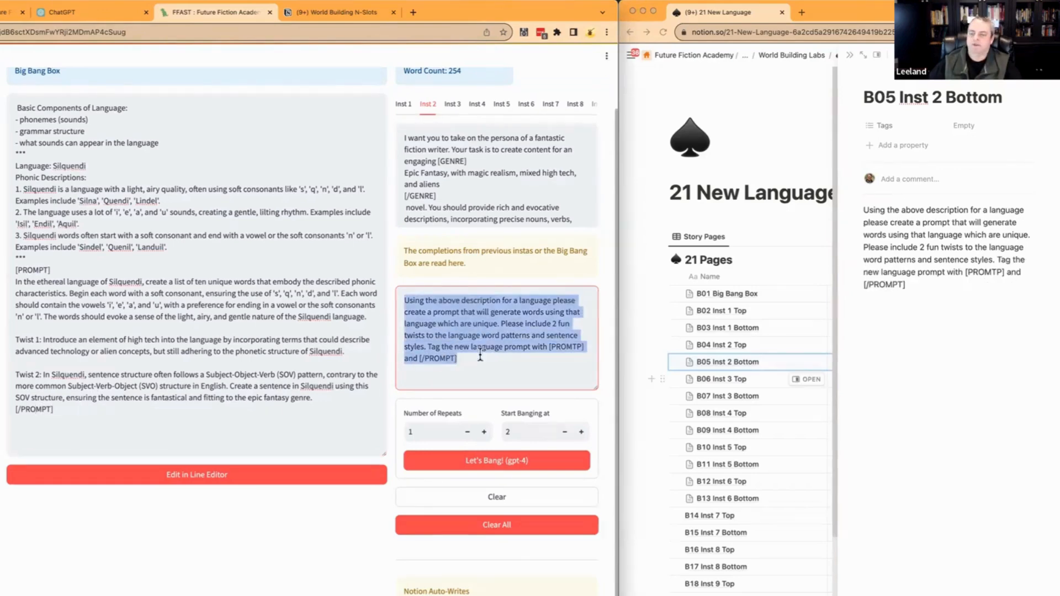
left_click(504, 373)
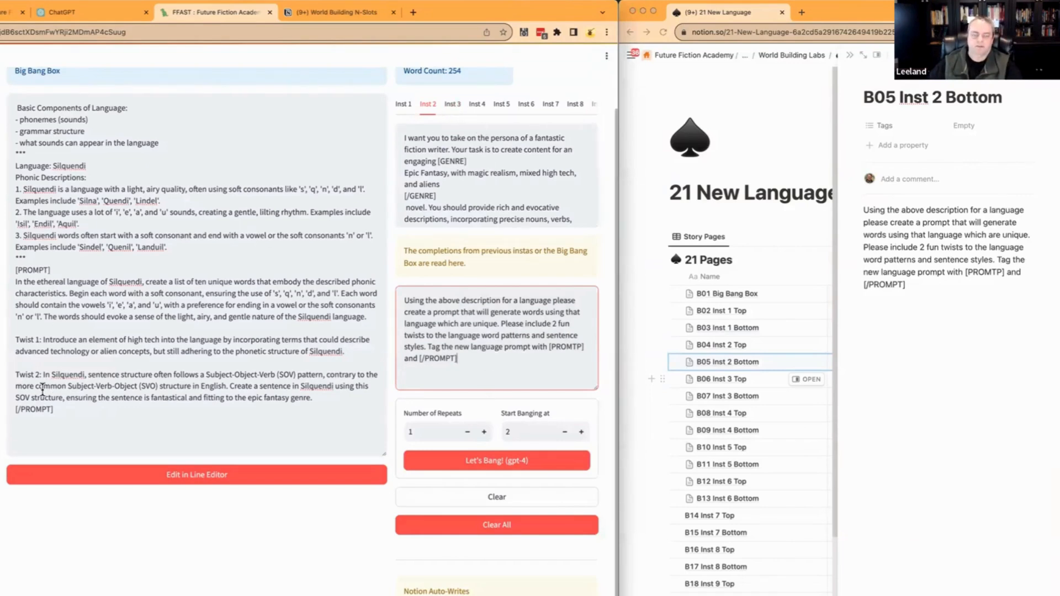
- Set Inst 3's lower prompt to follow [PROMPT] and tag output [EXAMPLE WORDS] and [/EXAMPLE WORDS], copy it to B07 Inst 3 Bottom, and generate from 3
left_click(454, 106)
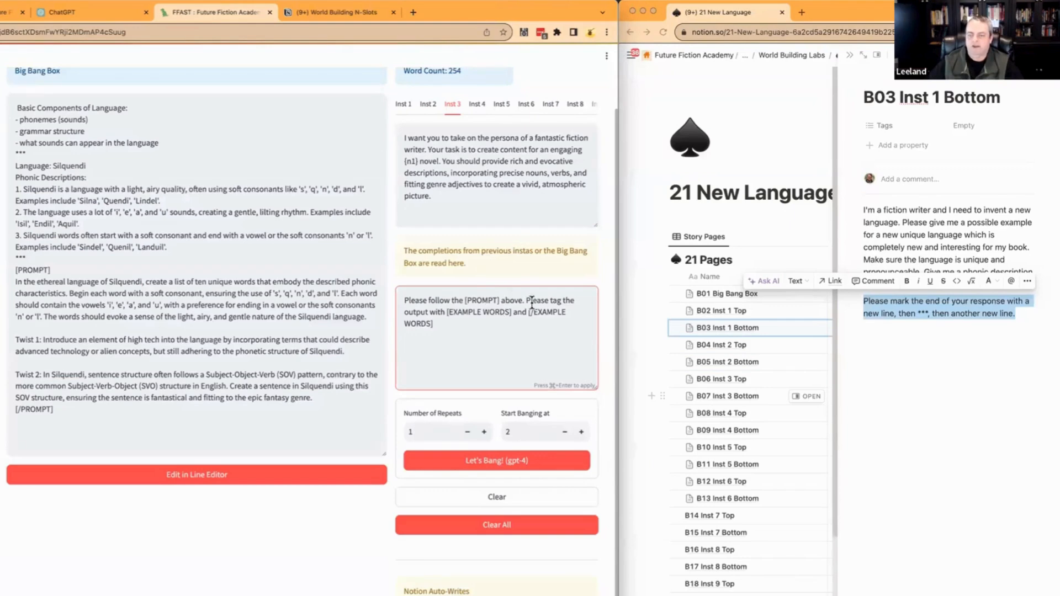
key("Return")
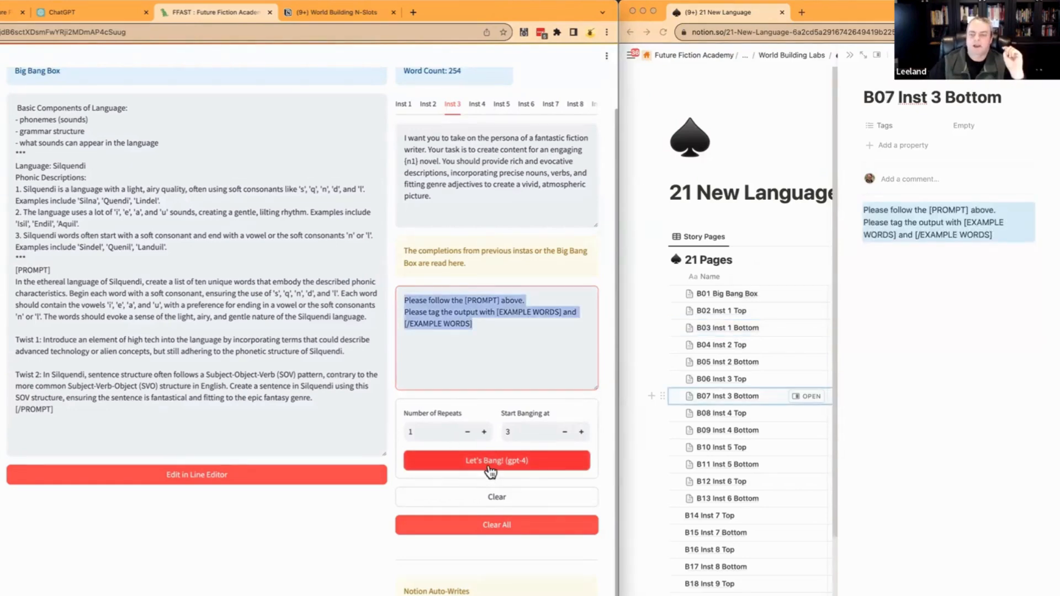
left_click(490, 469)
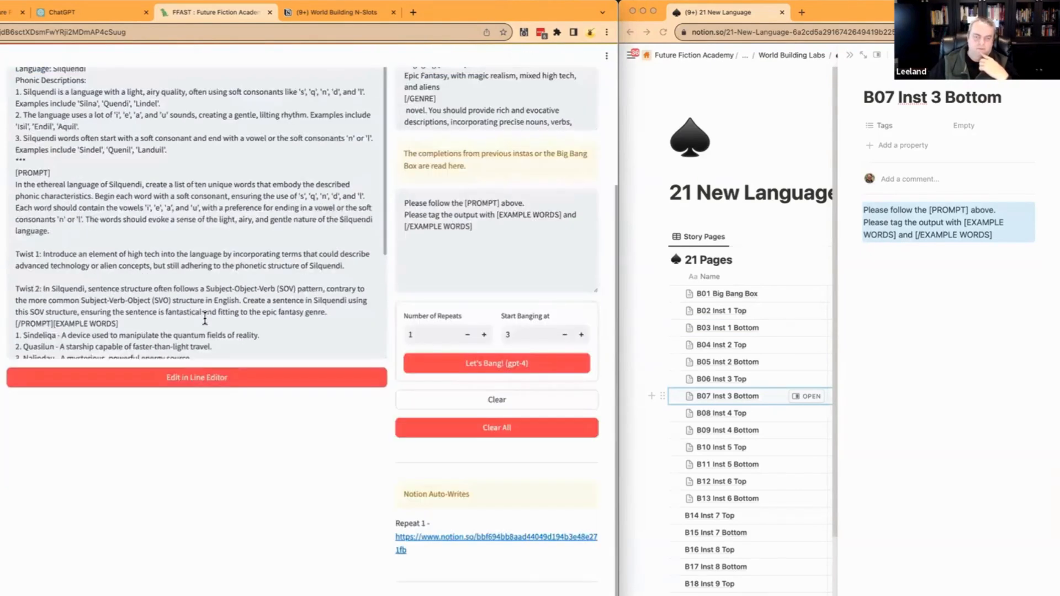
- Review the generated Silquendi example words and sentence in the Big Bang Box against the language prompt
scroll(205, 319, "down", 5)
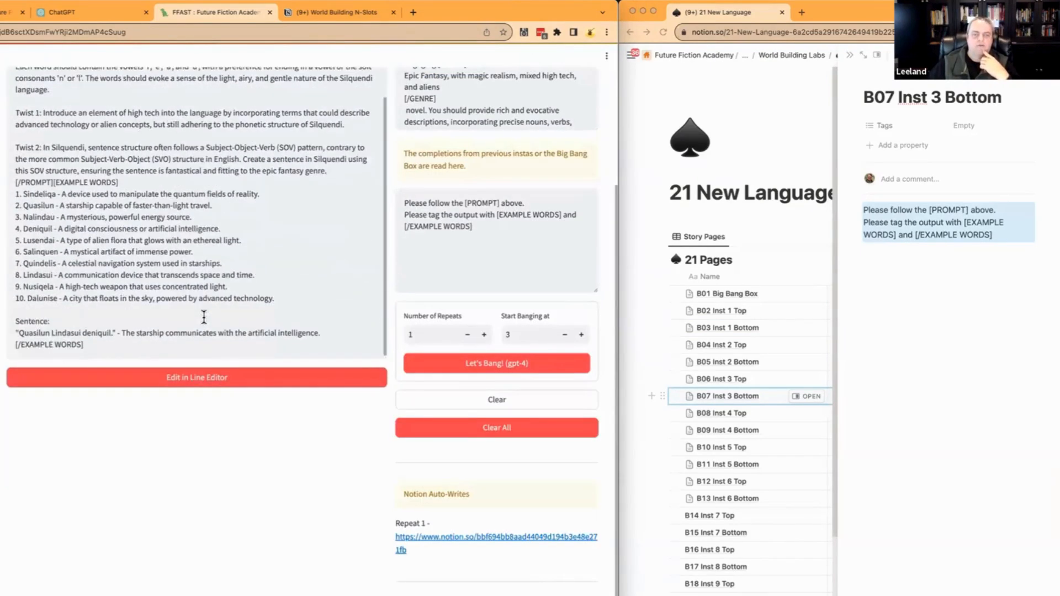
scroll(101, 336, "up", 6)
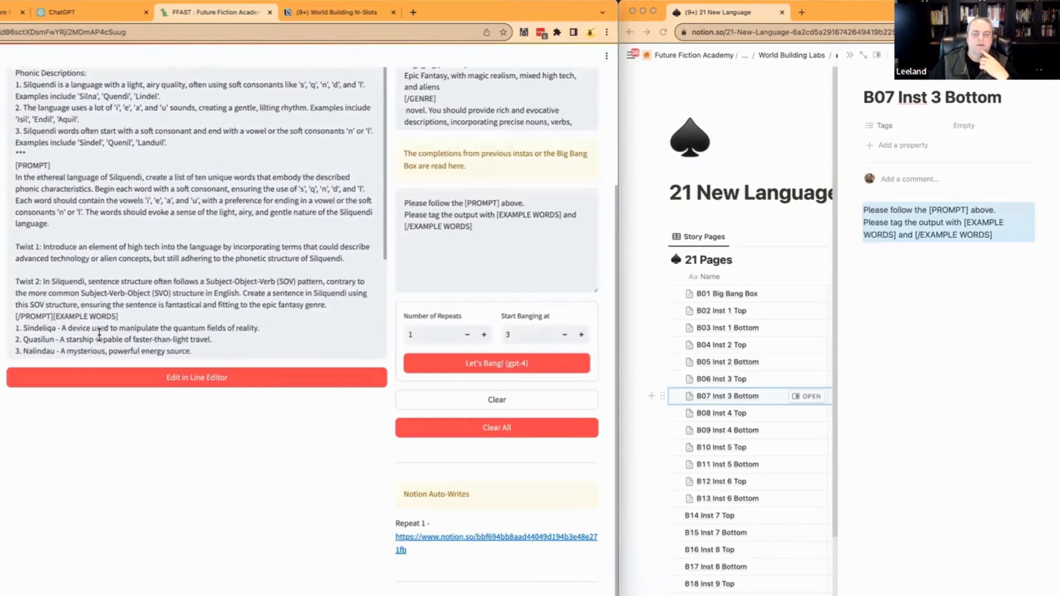
scroll(104, 336, "down", 6)
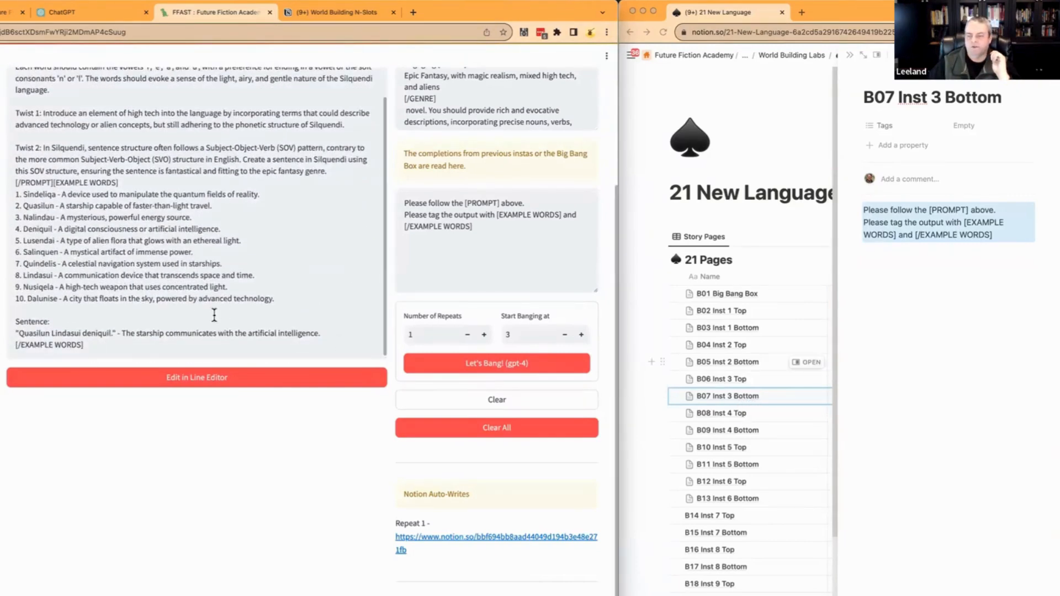
scroll(156, 296, "up", 2)
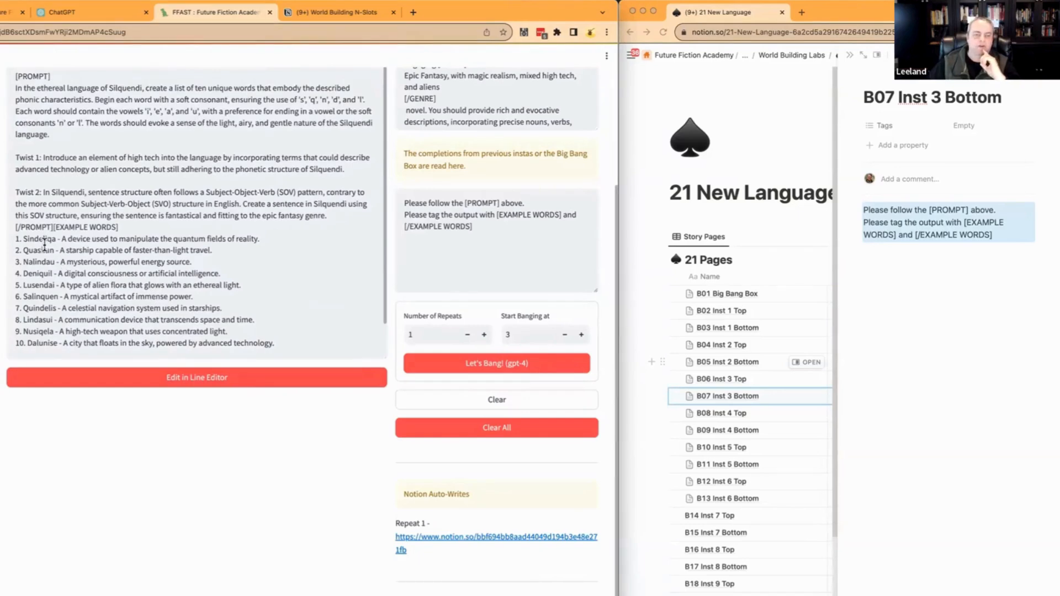
double_click(39, 308)
double_click(38, 320)
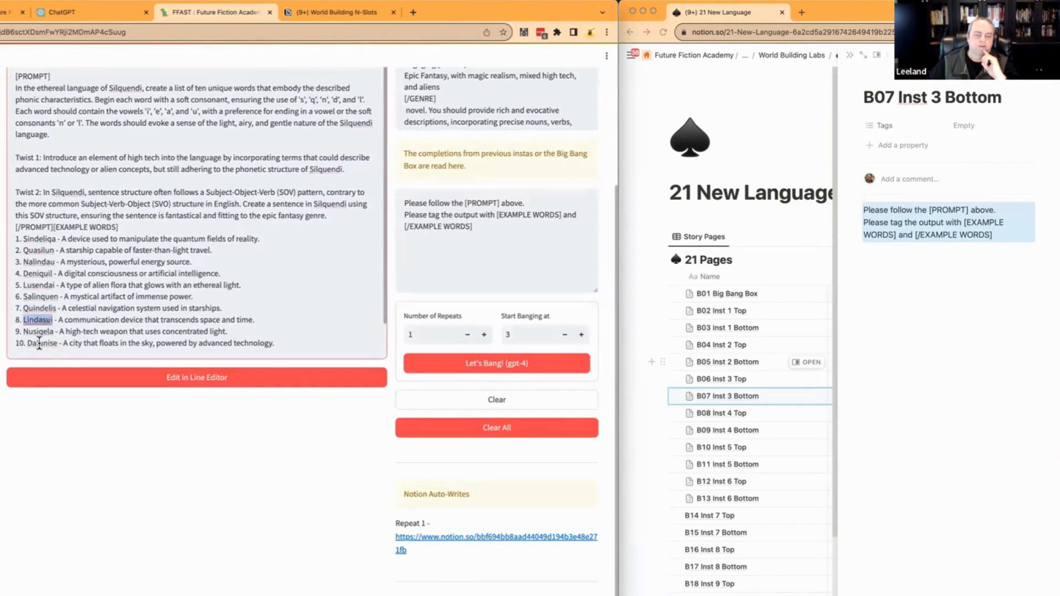
left_click(34, 298)
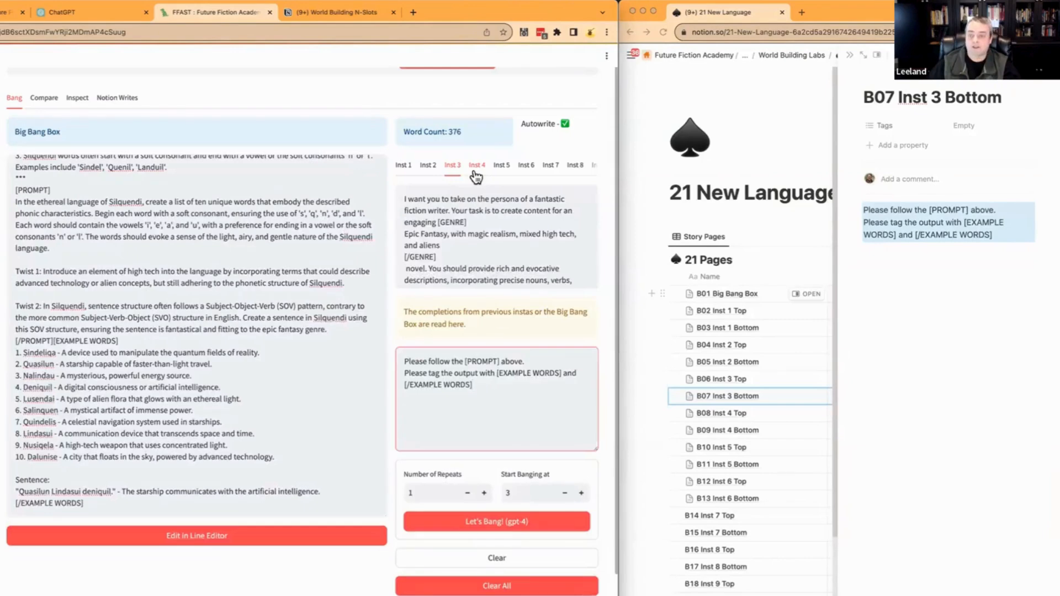
- In Inst 4's lower prompt, reword the request to ask for the 10 common phrases "used in this language" instead of in a foreign region
left_click(476, 168)
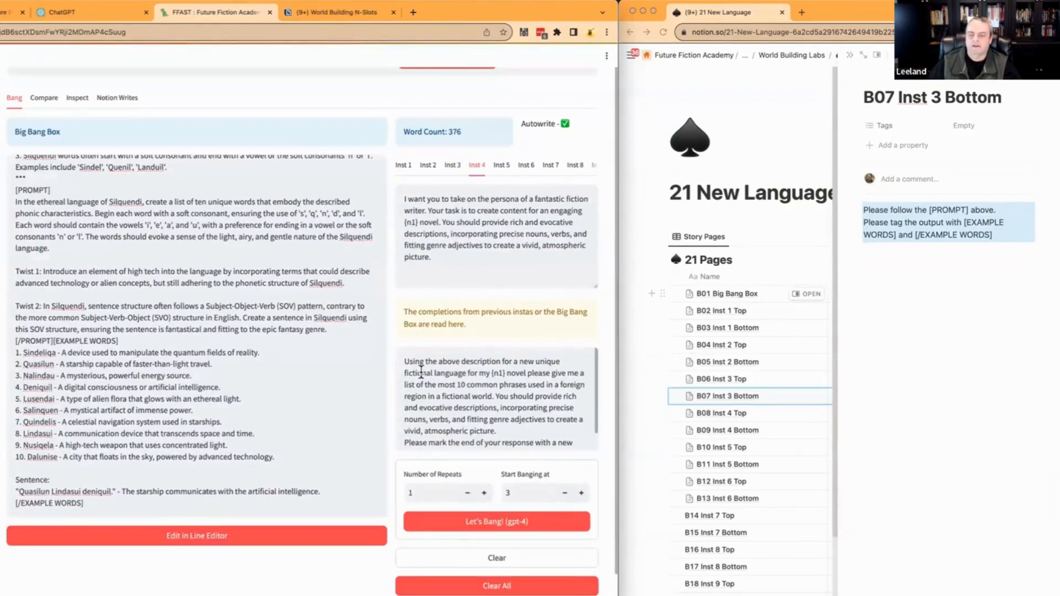
scroll(466, 394, "down", 1)
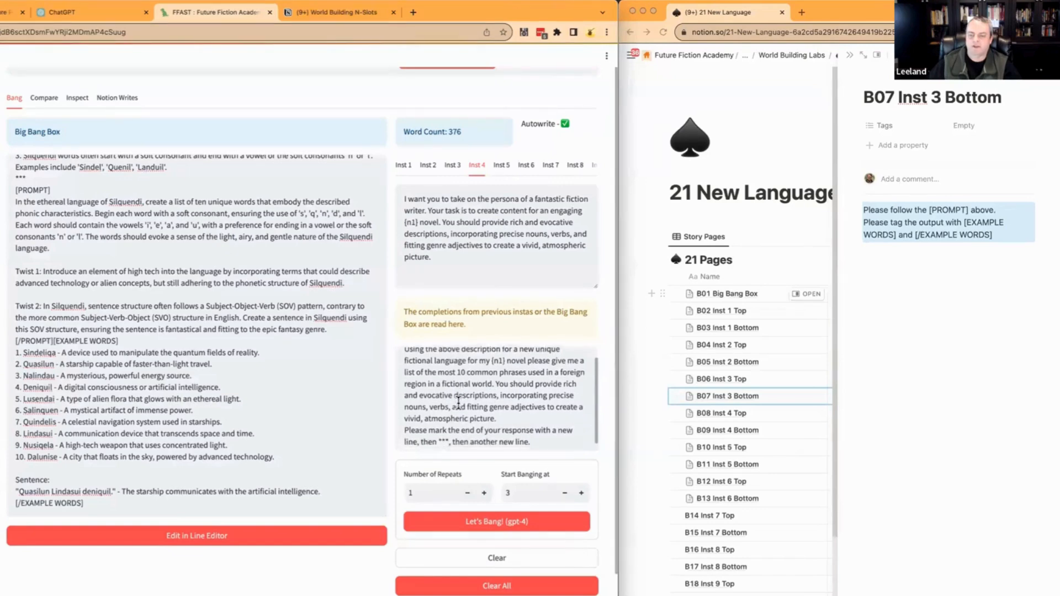
scroll(458, 402, "down", 1)
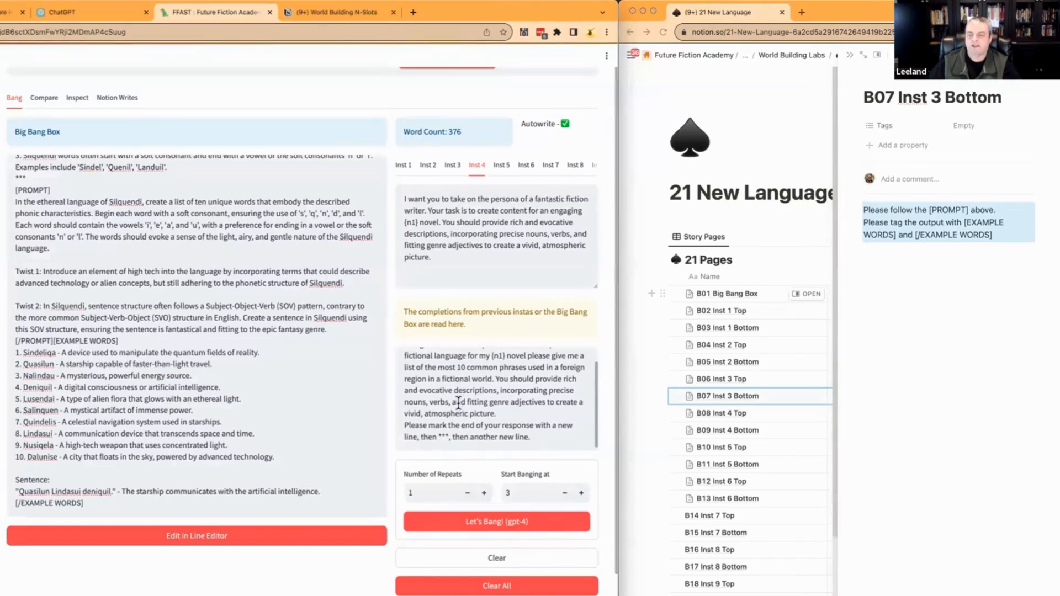
scroll(458, 402, "down", 1)
left_click(525, 366)
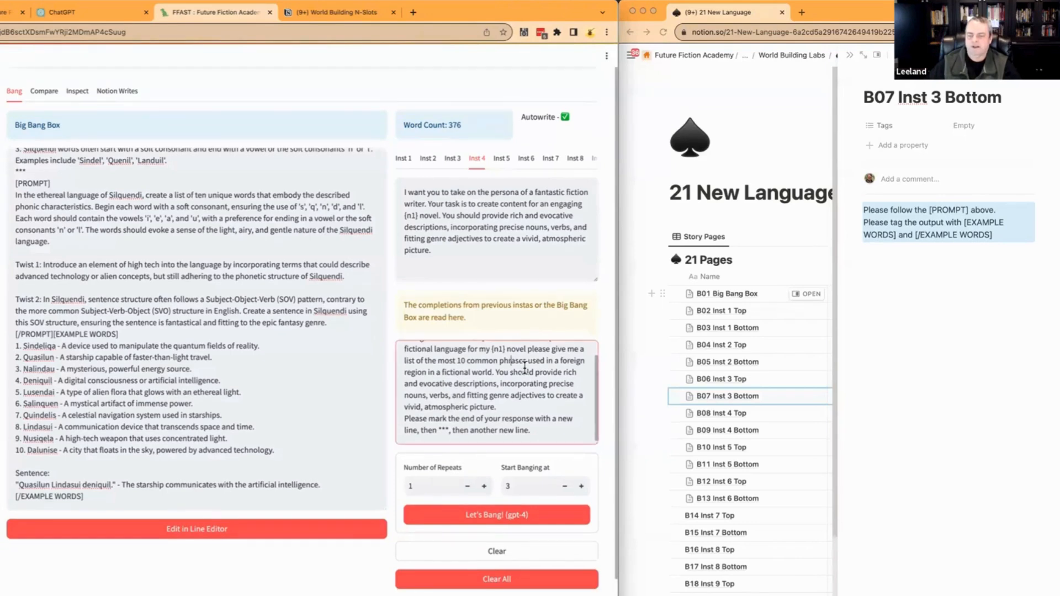
key("alt+BackSpace")
key("alt+BackSpace")
key("alt+BackSpace")
key("alt+BackSpace")
key("alt+BackSpace")
key("alt+BackSpace")
key("alt+BackSpace")
type("th")
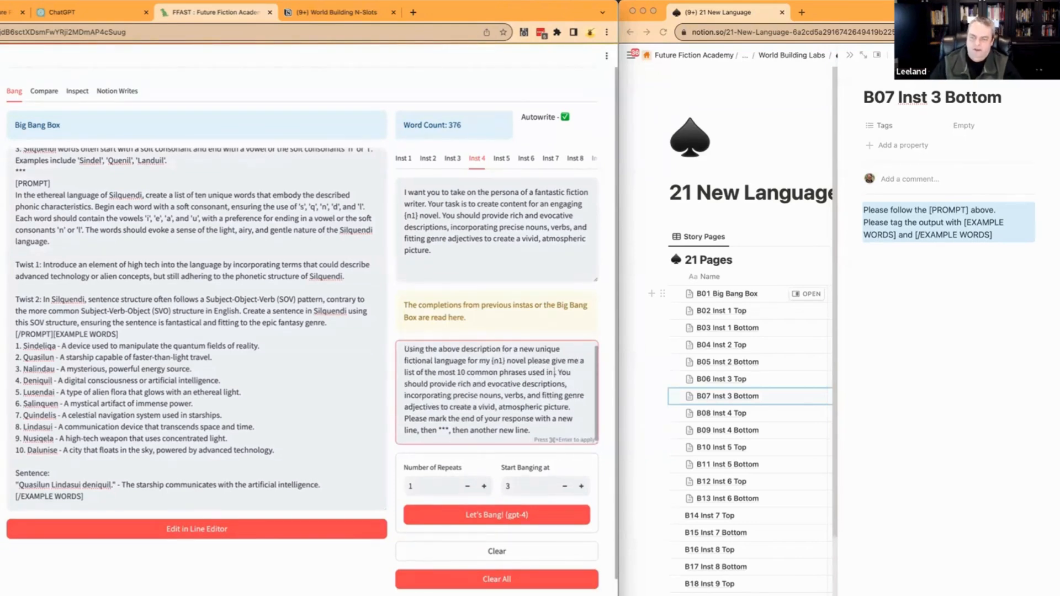
type("is language")
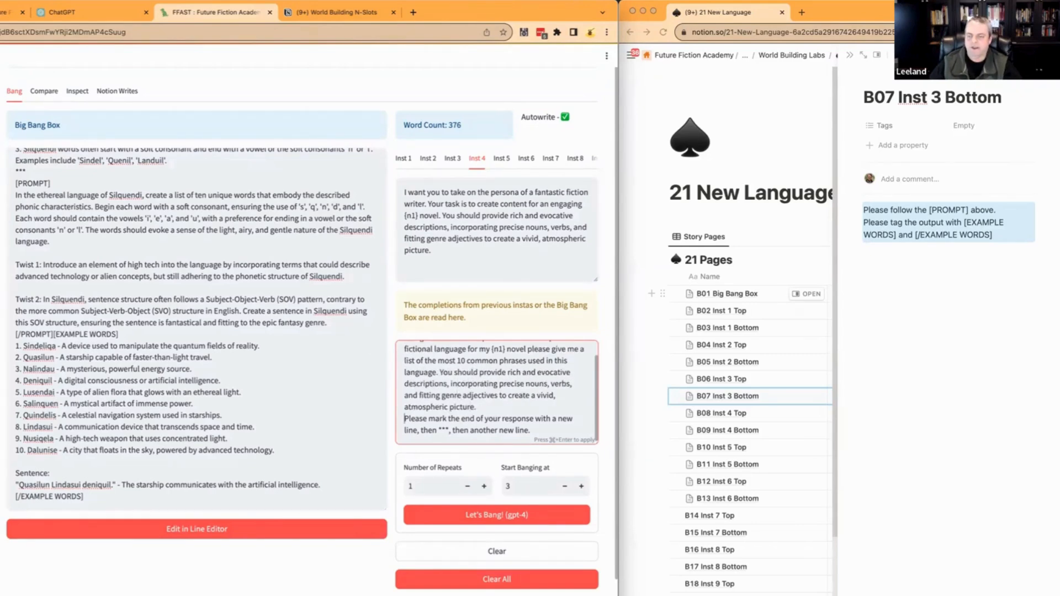
- Replace Inst 4's *** ending instruction with "Please tag the output with [EXAMPLE COMMON PHRASES] and [/EXAMPLE COMMON PHRASES]" and apply it
key("shift+alt+Up")
key("BackSpace")
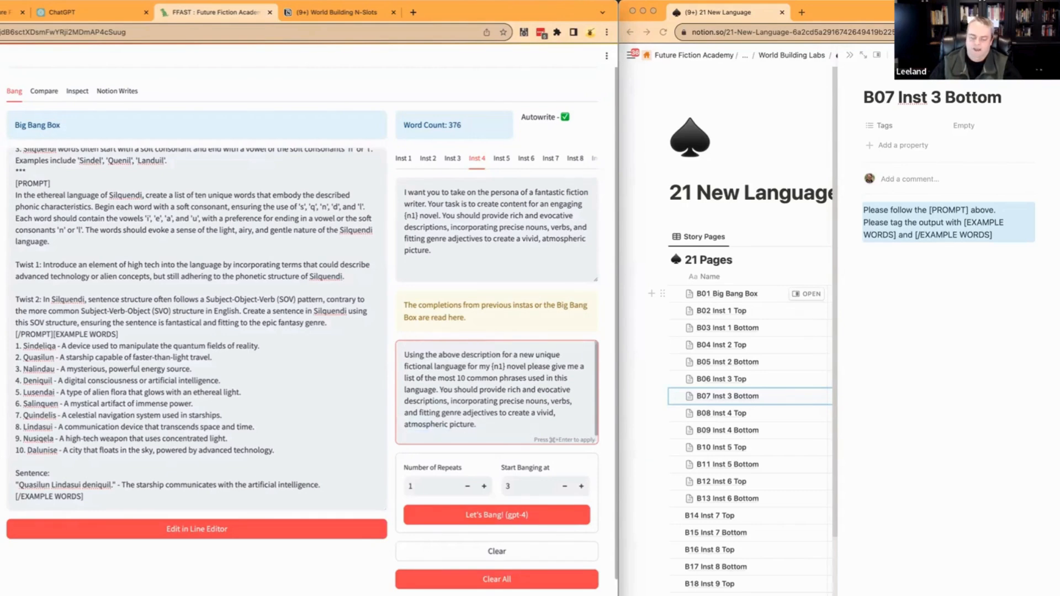
type("Please tag t")
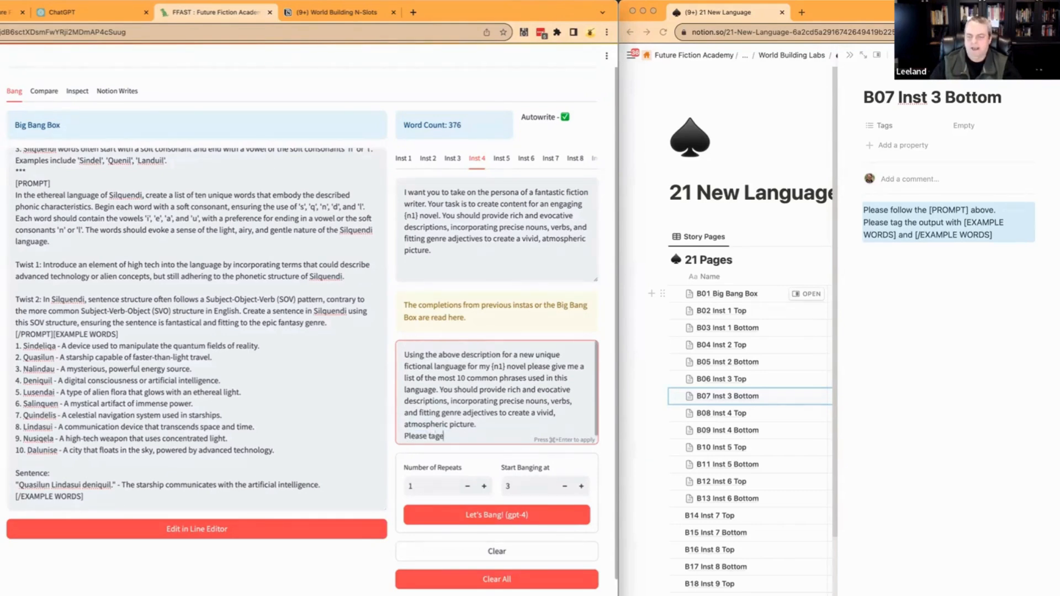
type("he")
type("output with [EXAMPLE COMMON PHRASES]")
key("shift+Left")
key("shift+Left")
key("shift+Left")
key("shift+Left")
key("shift+Left")
key("shift+Left")
key("shift+Left")
key("shift+Left")
key("shift+Left")
key("shift+Left")
key("shift+Left")
key("shift+Left")
key("shift+Left")
key("shift+Left")
key("shift+Left")
key("shift+Left")
key("shift+Left")
key("shift+Left")
key("shift+Left")
key("shift+Left")
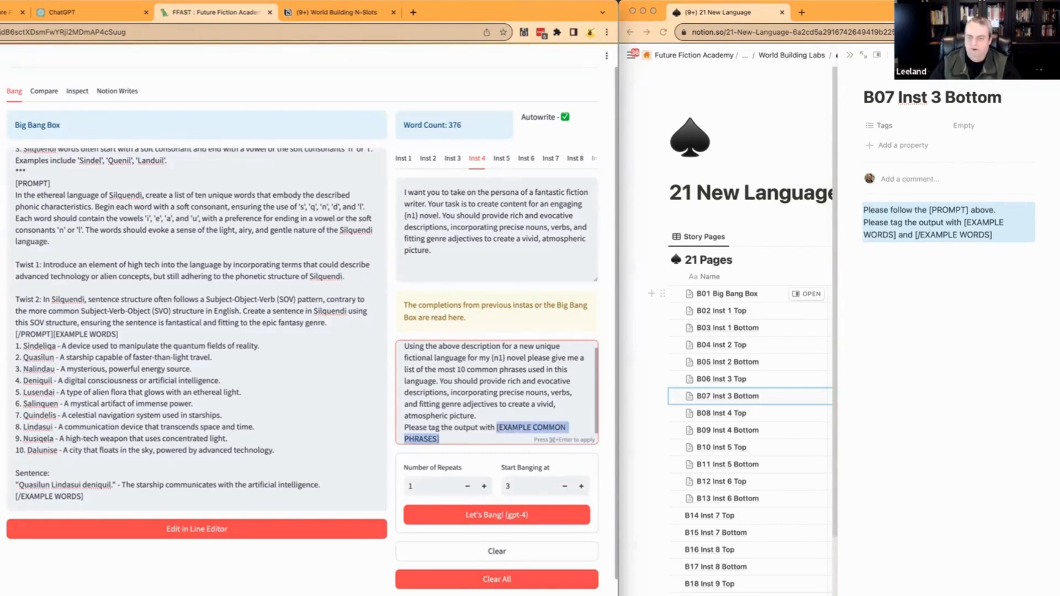
key("super+Return")
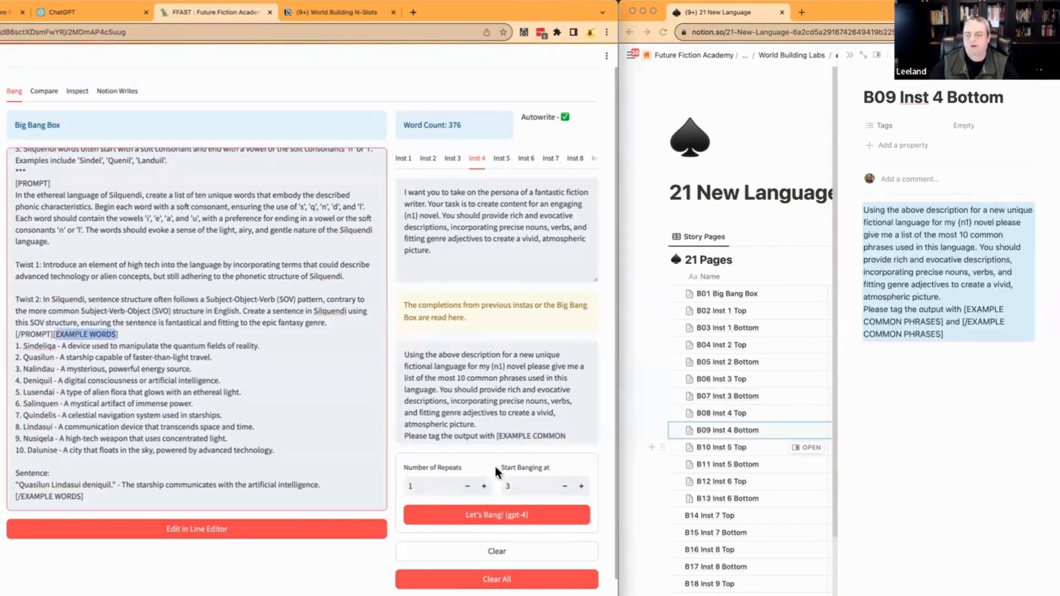
- Generate the gpt-4 list of common phrases with banging starting at 4
left_click(581, 487)
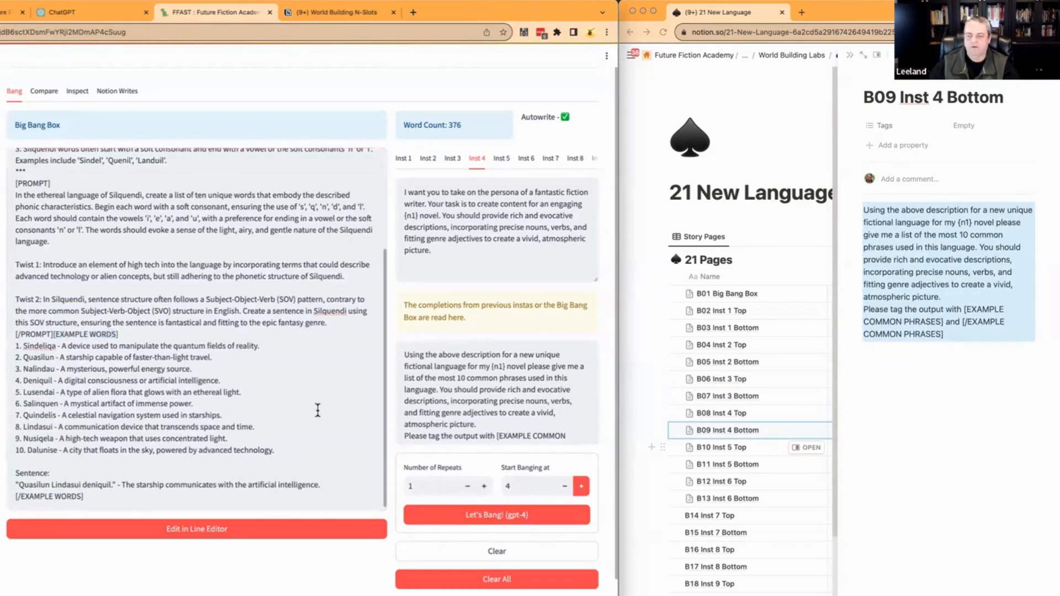
left_click(480, 515)
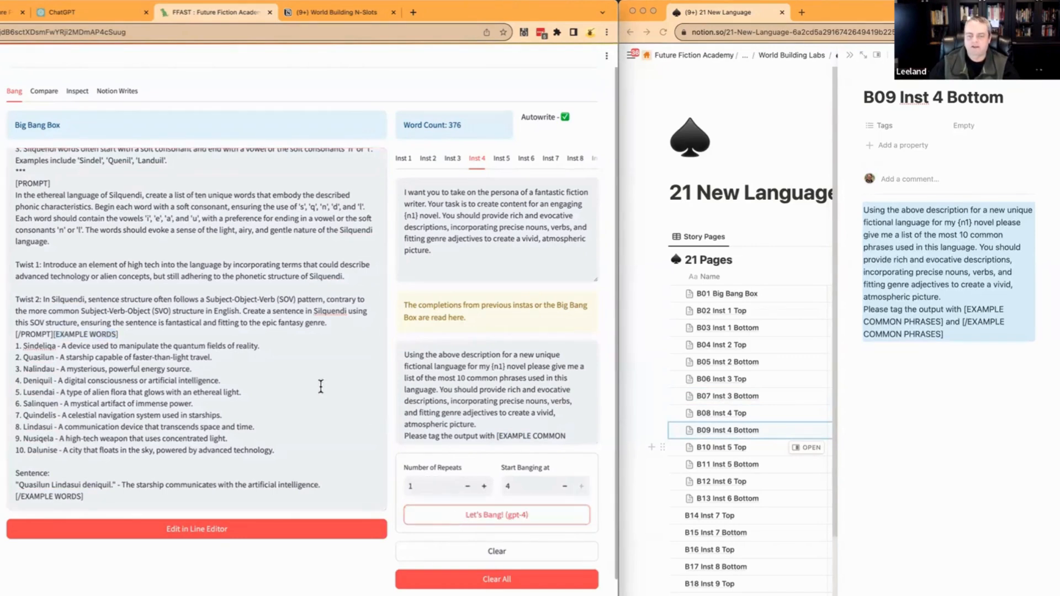
scroll(191, 372, "down", 4)
scroll(192, 373, "down", 1)
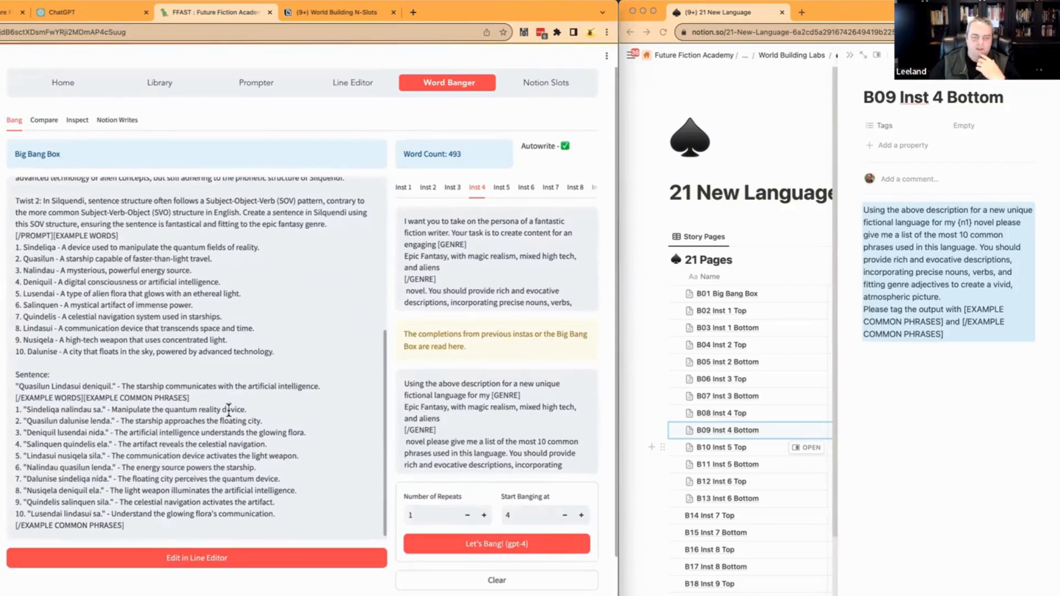
- Compare the words used in the generated common phrases with their meanings in the example words list
double_click(43, 409)
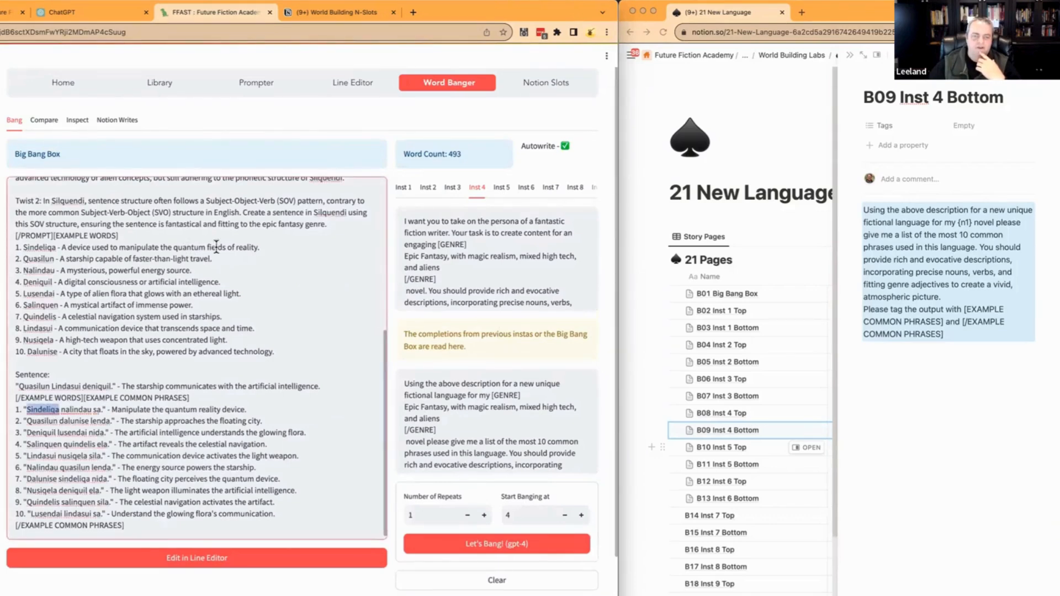
left_click(45, 421)
double_click(45, 421)
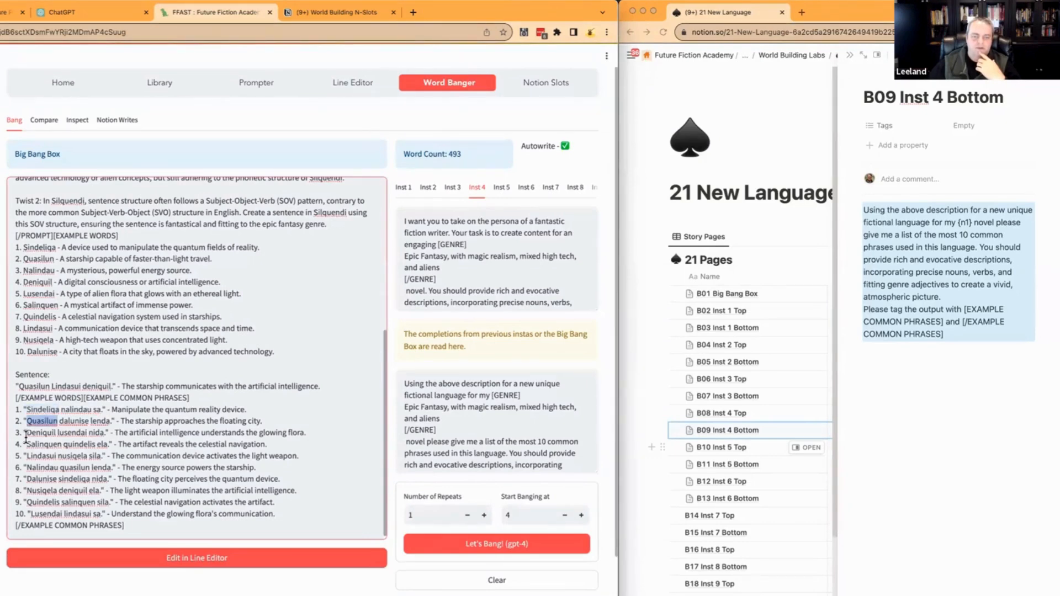
double_click(38, 271)
double_click(45, 433)
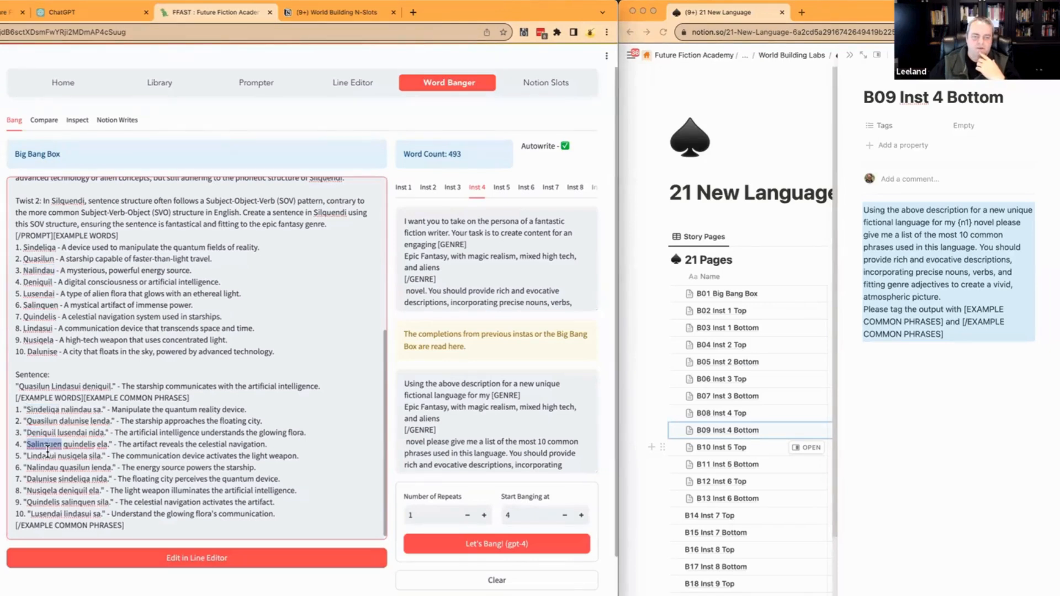
double_click(47, 468)
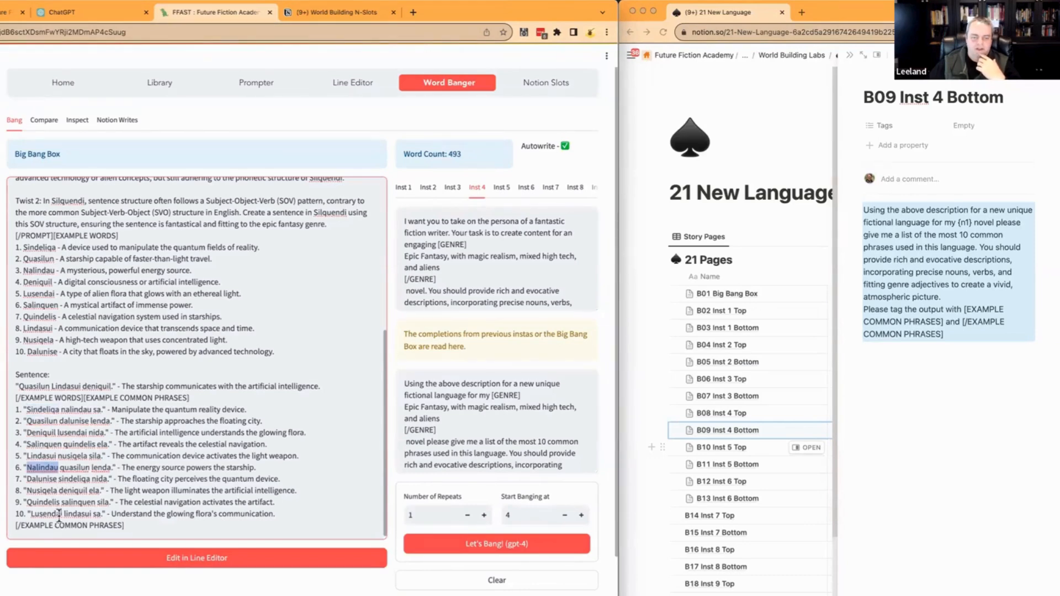
left_click(127, 525)
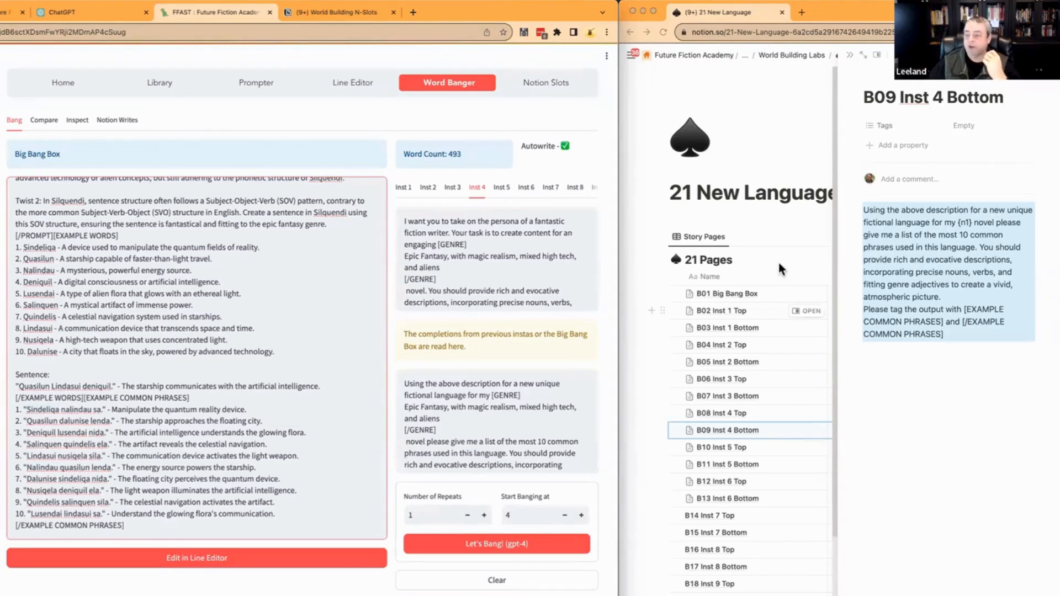
left_click(911, 55)
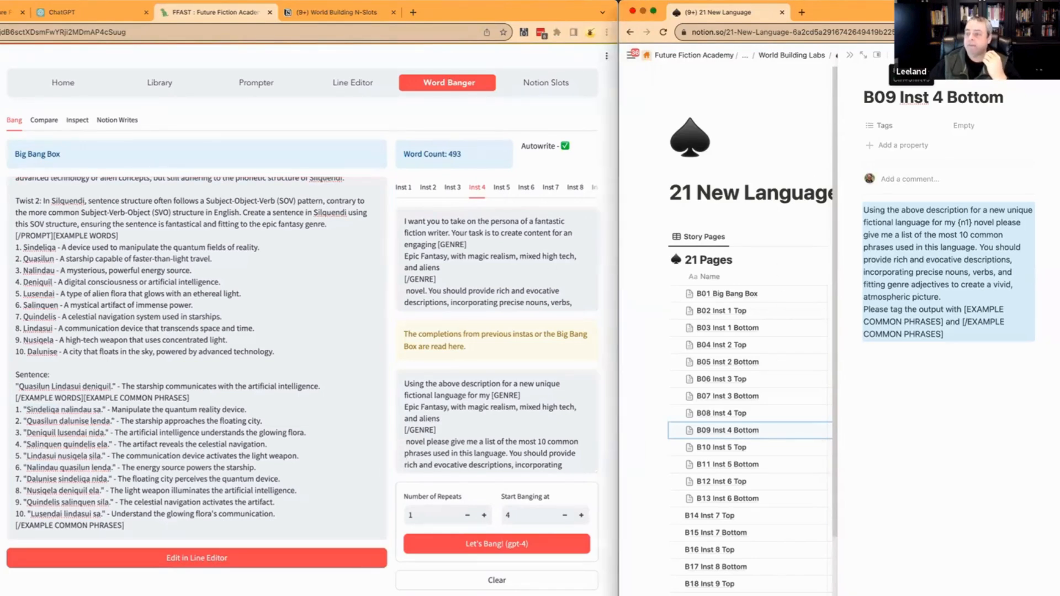
- Reword the opening of Inst 5's lower prompt to "Using the above language description for my fictional language in my {n1} book"
left_click(500, 188)
left_click(499, 189)
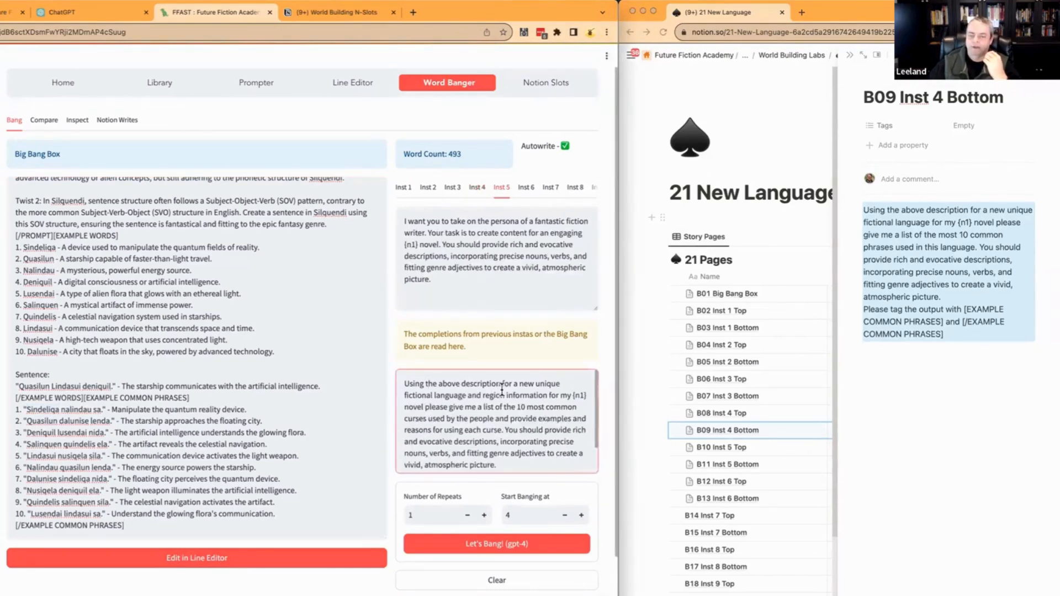
left_click(554, 384)
type("my")
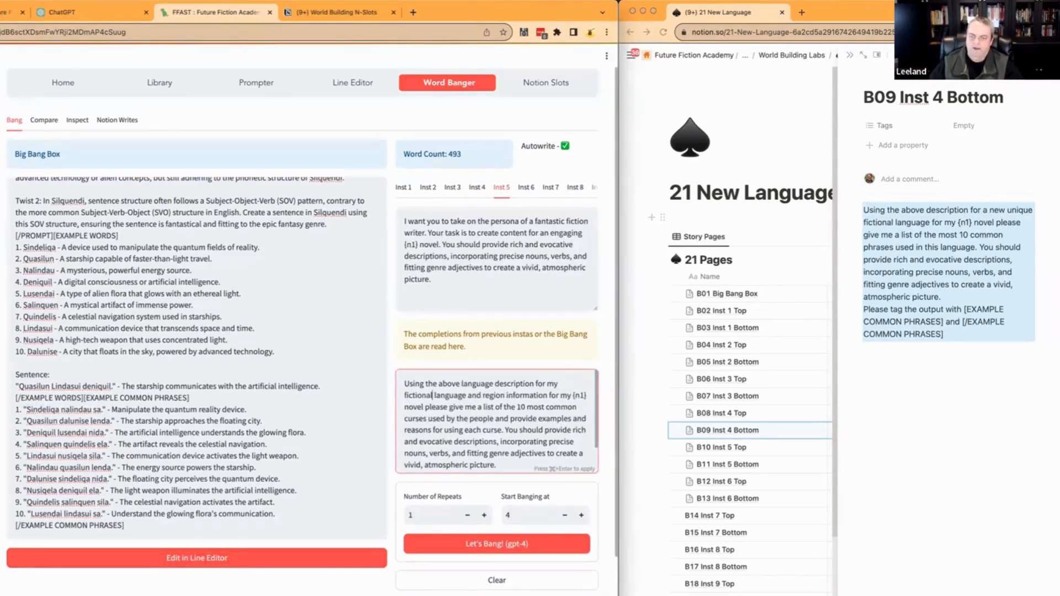
left_click_drag(468, 395, 548, 396)
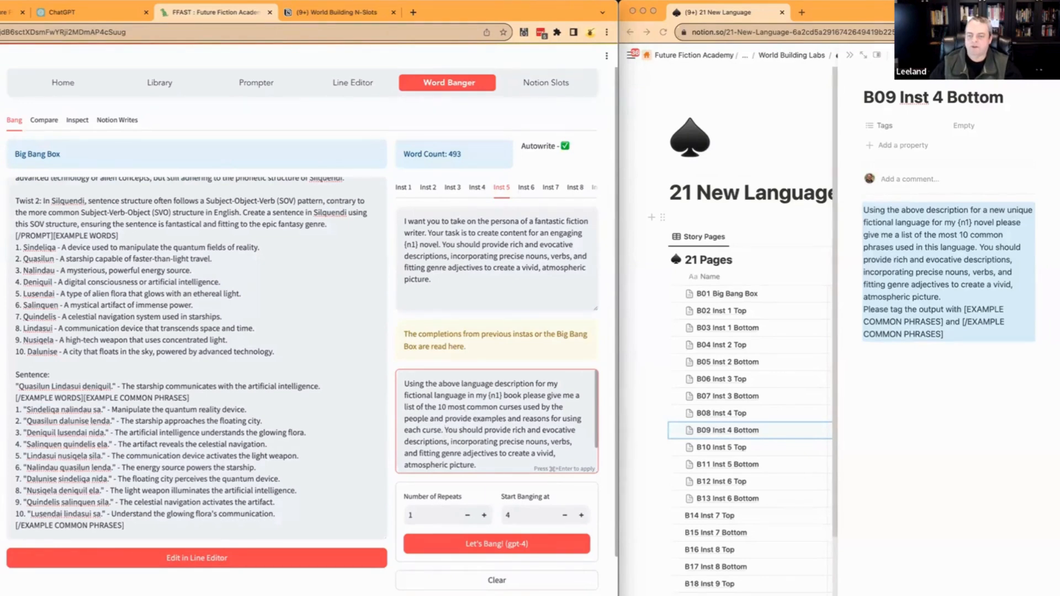
- Replace Inst 5's *** ending instruction with "Please tag the output with [COMMON CURSES] and [/COMMON CURSES]"
type("Please mark the end of your response with a new line, then \"†, then another new line.")
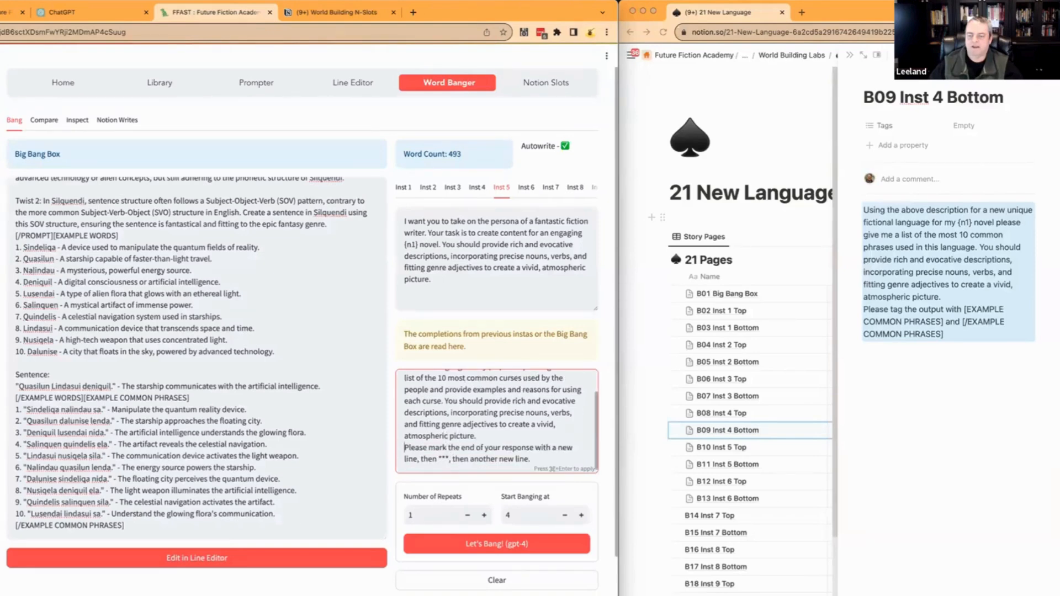
key("shift+Down")
key("shift+Down")
type("Please tag the output with ")
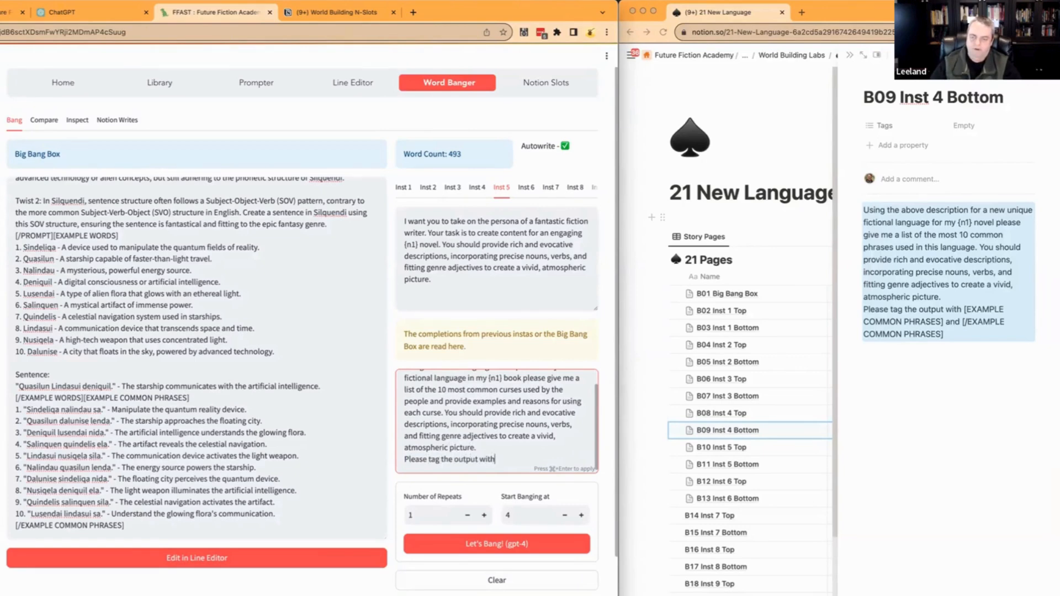
type("[COMMON CURSES")
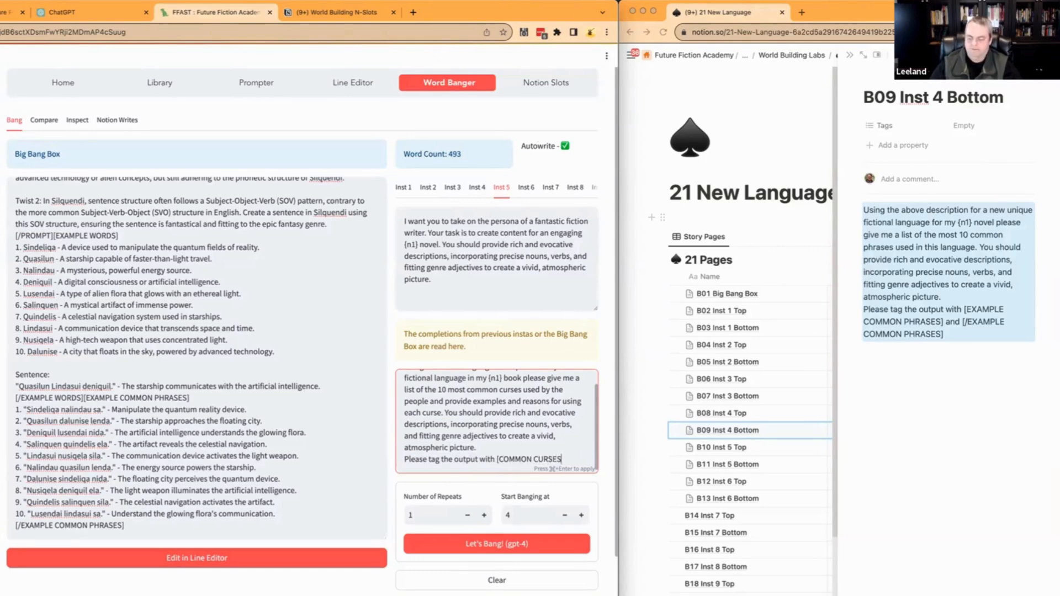
type("] and [/COMMON CURSES]")
- Add "You may use profanity, snarky, slurs, and rude language for this output." above Inst 5's tag instruction and apply the prompt
type("You may use p")
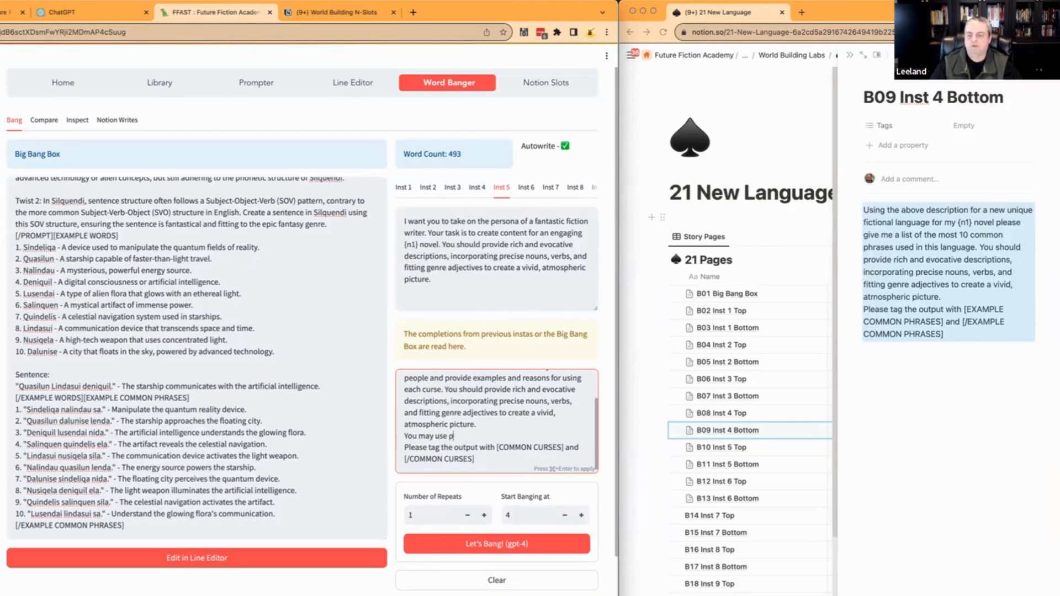
type("rofanity, snarky, and r")
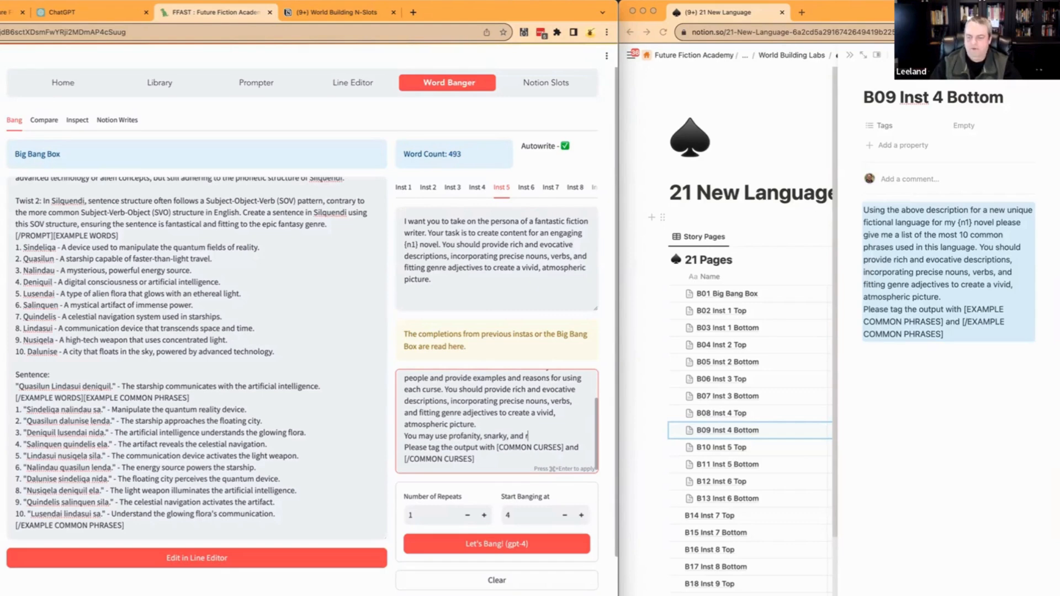
type("ude language for this output.")
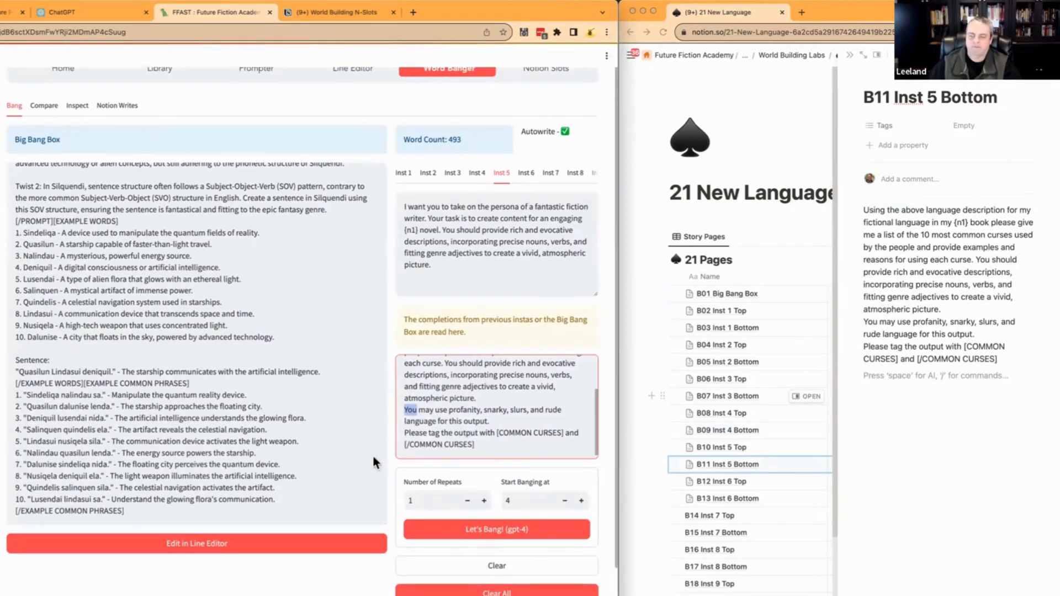
- Generate the gpt-4 list of common curses with banging starting at 5
scroll(242, 479, "down", 3)
scroll(155, 458, "up", 3)
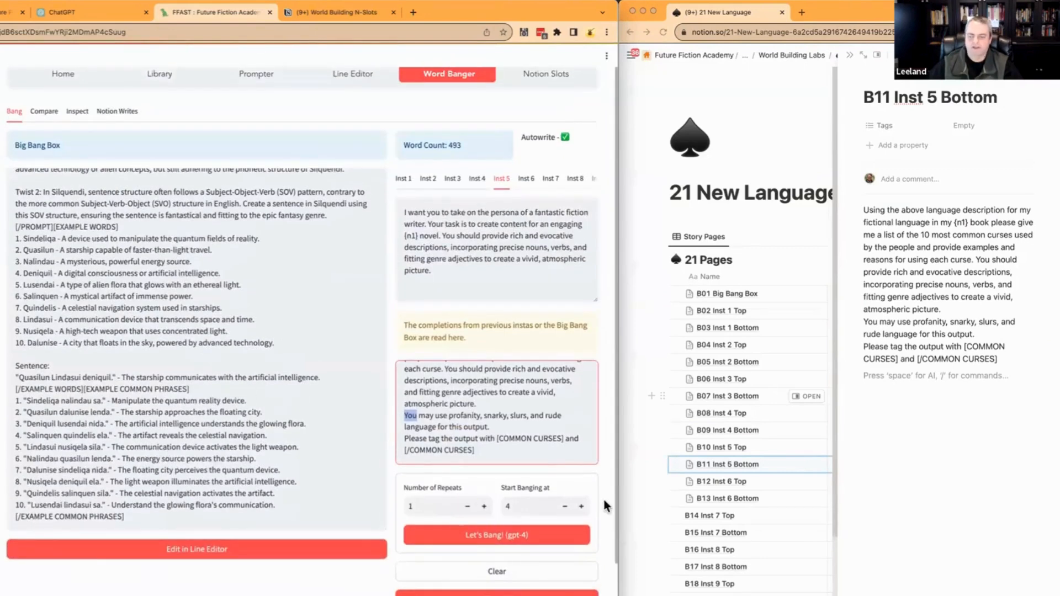
left_click(578, 507)
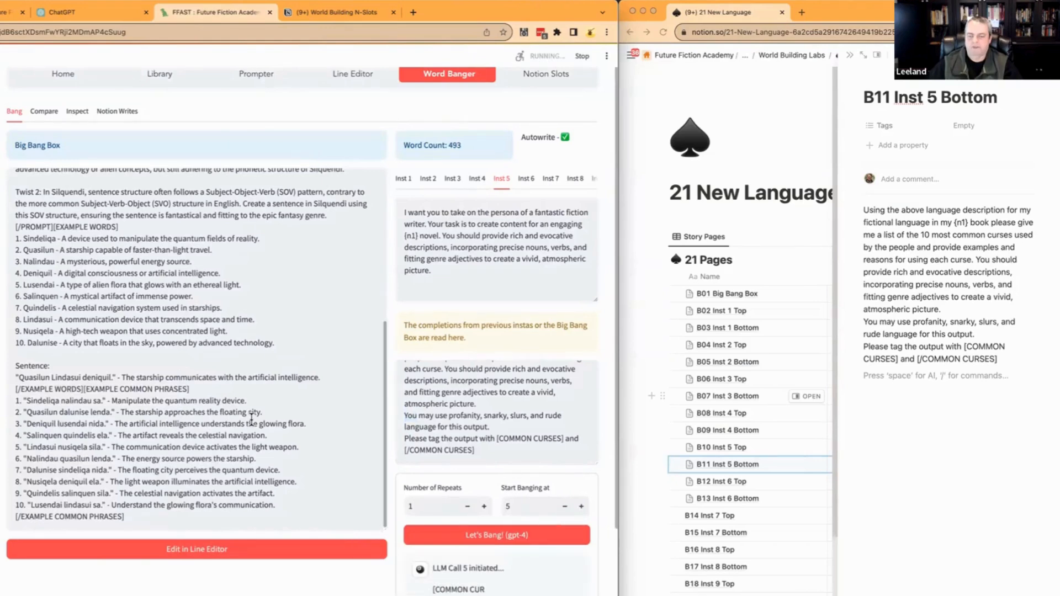
- Read the generated common curses with their meanings and examples, and check them against the example words and Inst 5's prompt
scroll(361, 538, "down", 3)
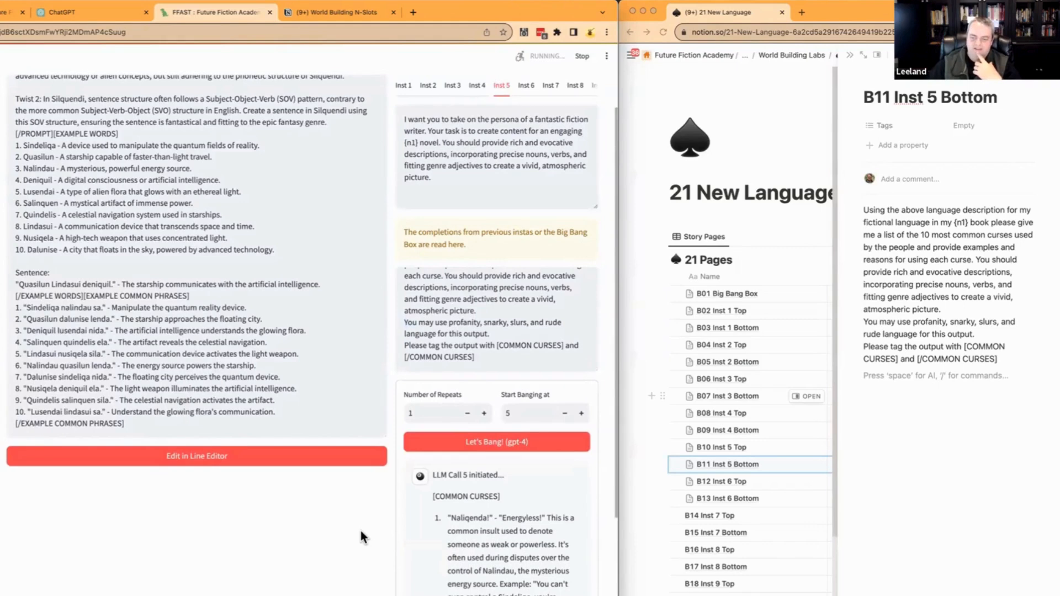
scroll(360, 532, "down", 3)
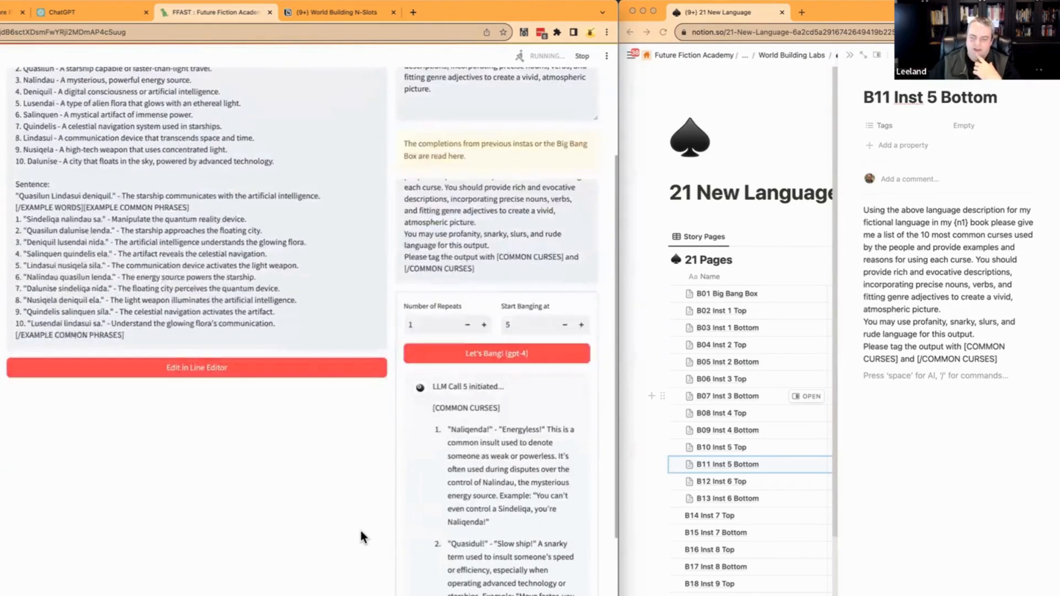
scroll(360, 531, "down", 1)
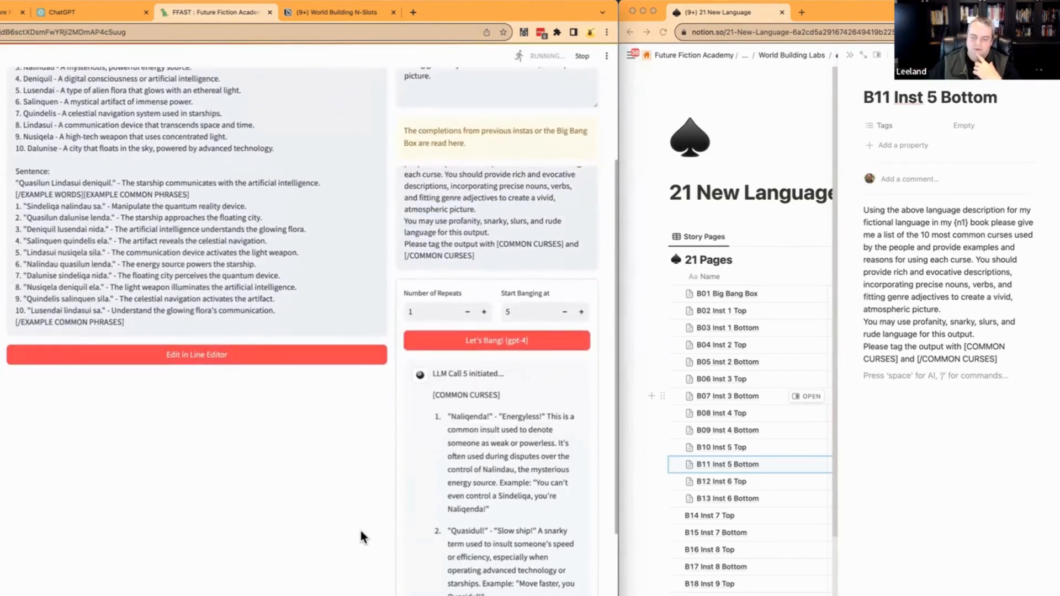
scroll(361, 532, "down", 3)
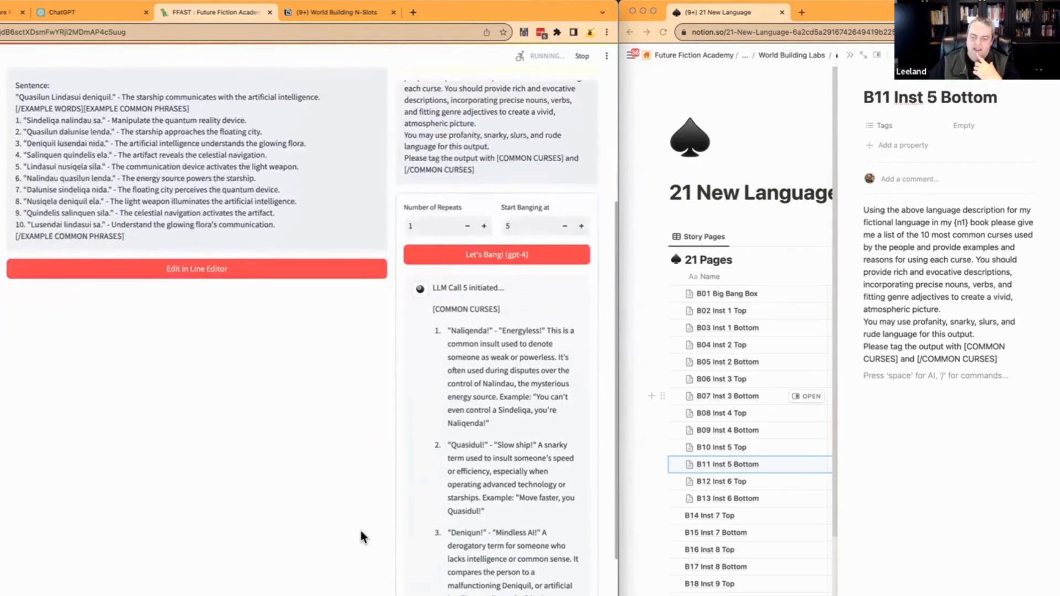
scroll(359, 531, "down", 8)
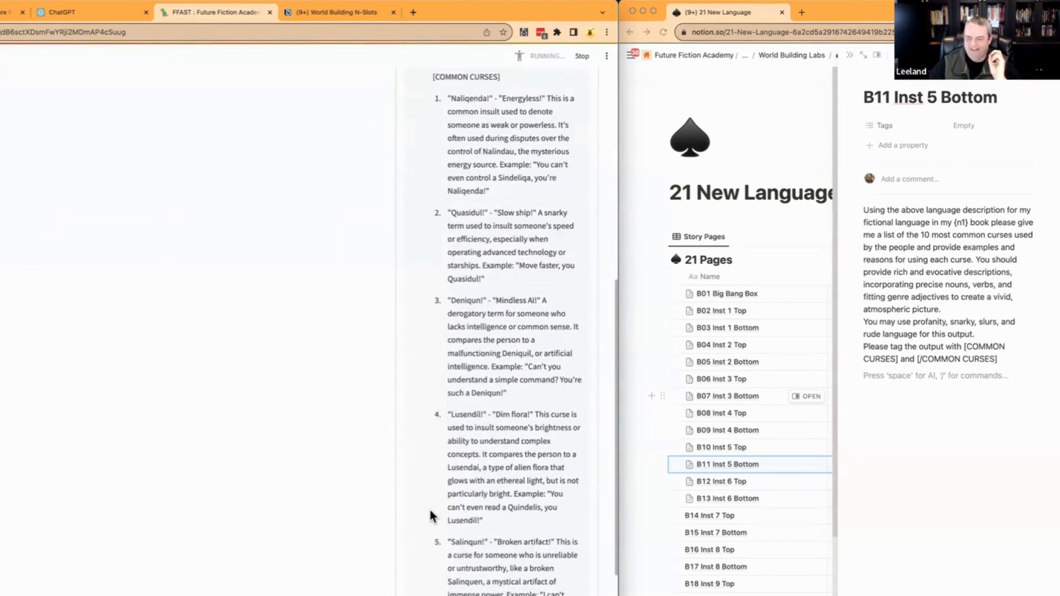
scroll(431, 517, "down", 3)
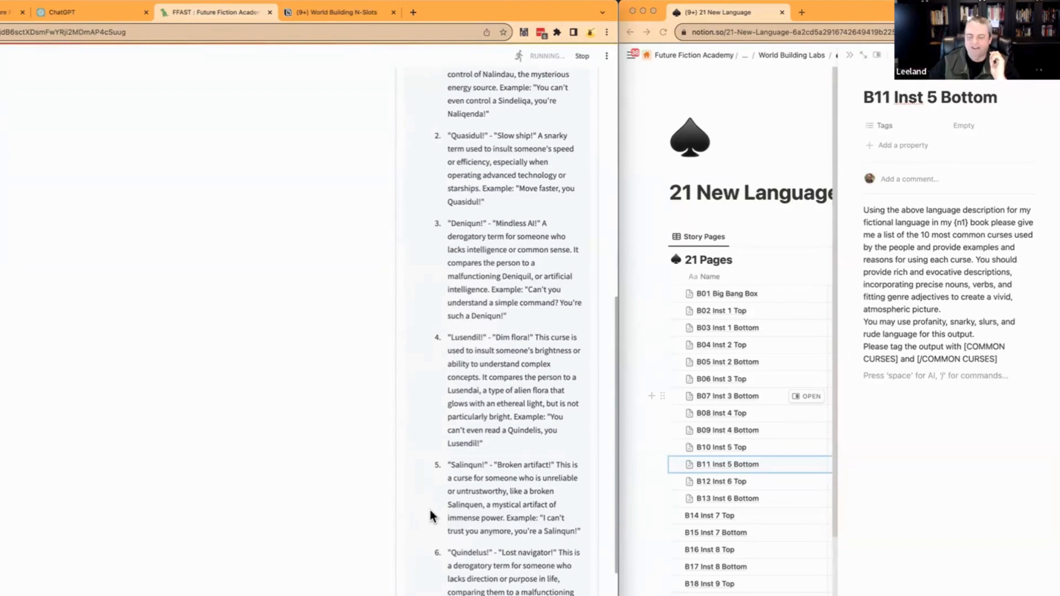
scroll(431, 516, "down", 2)
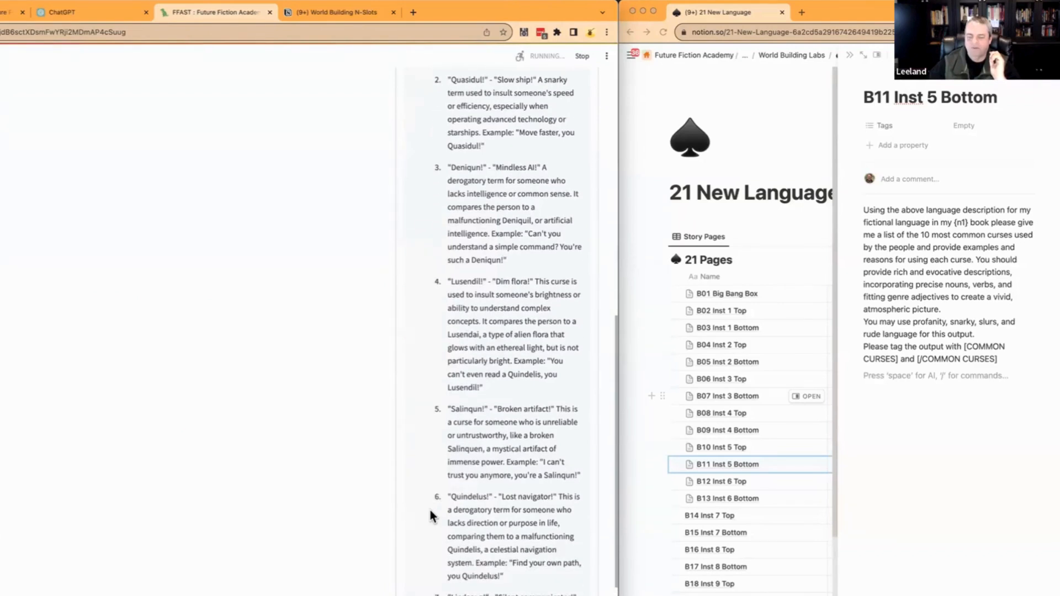
scroll(431, 516, "down", 1)
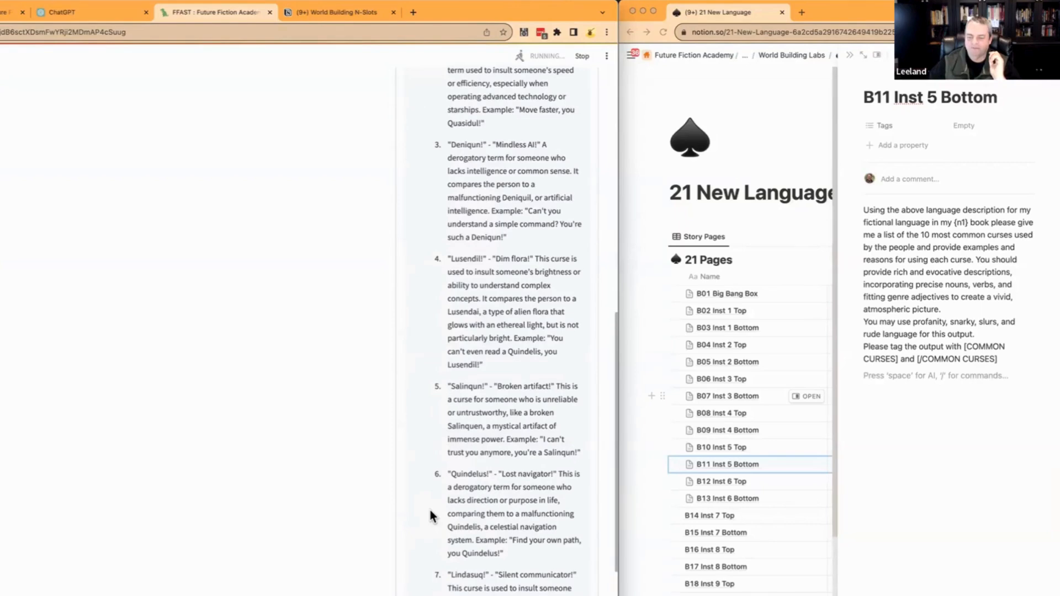
scroll(431, 516, "down", 5)
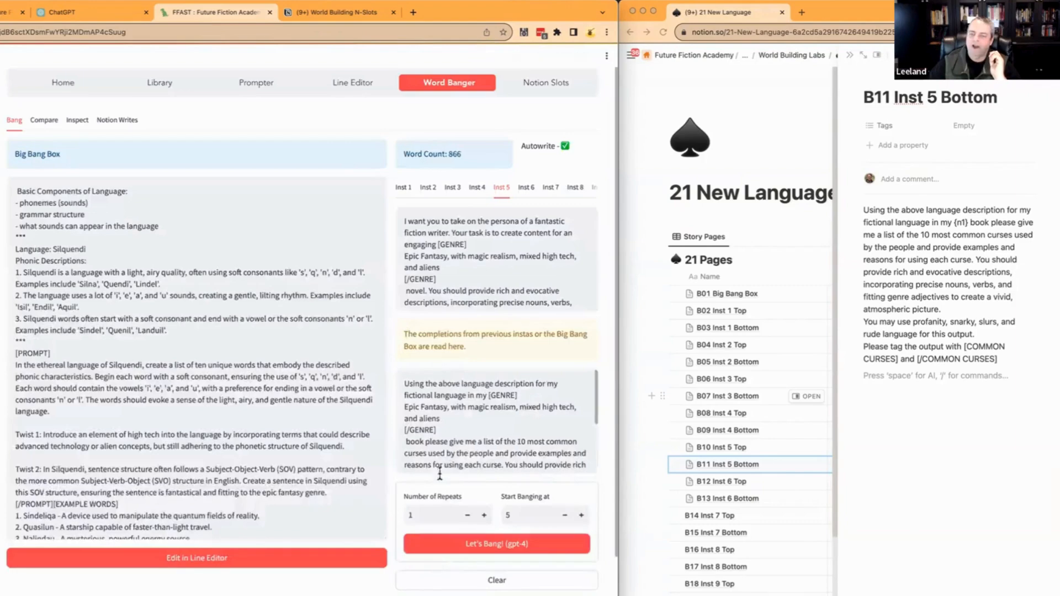
scroll(234, 447, "down", 10)
scroll(234, 447, "down", 6)
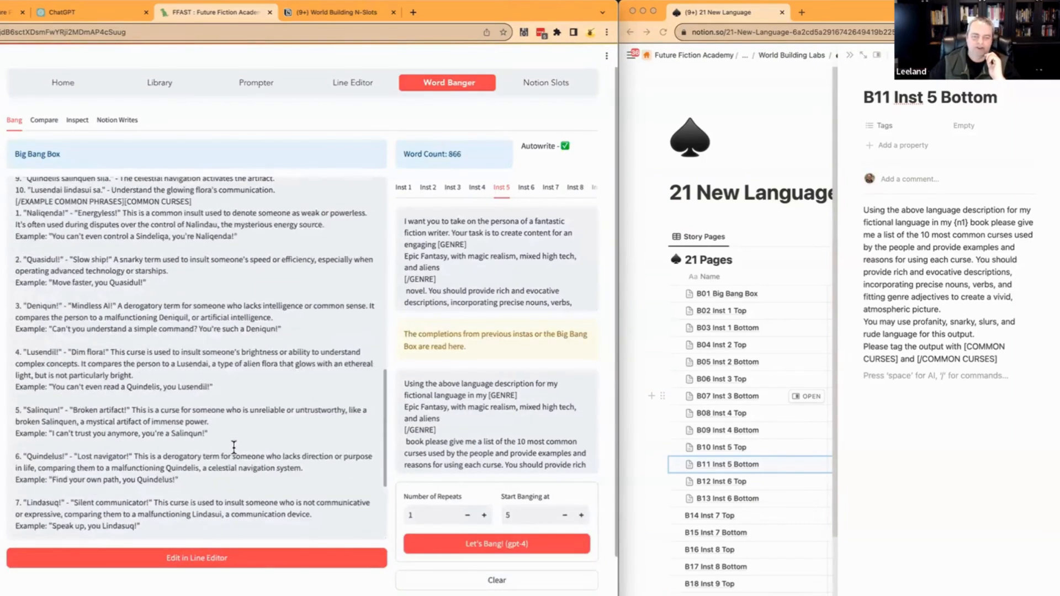
scroll(119, 457, "up", 6)
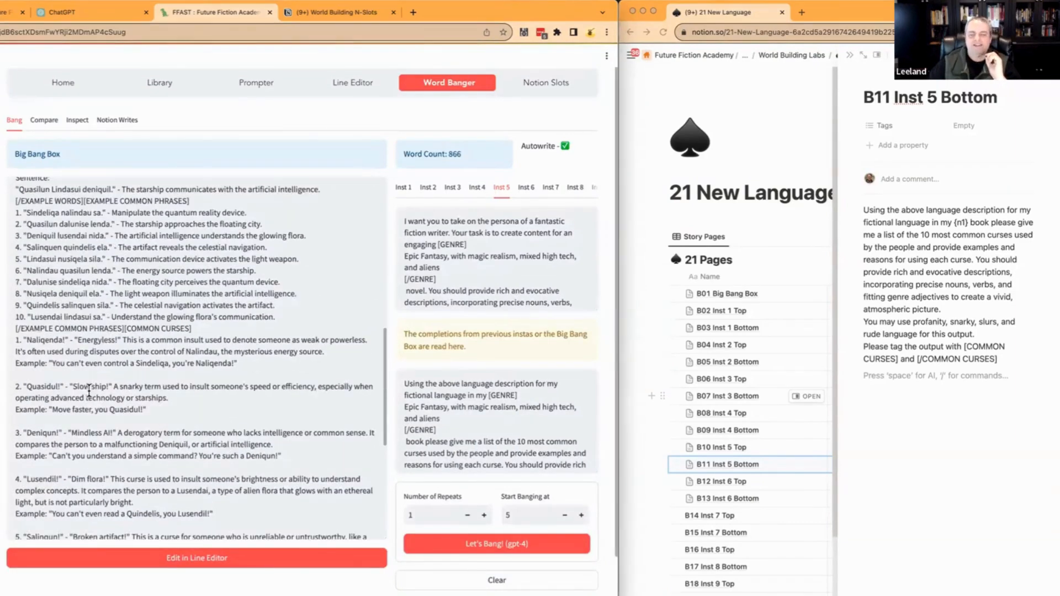
scroll(89, 390, "down", 2)
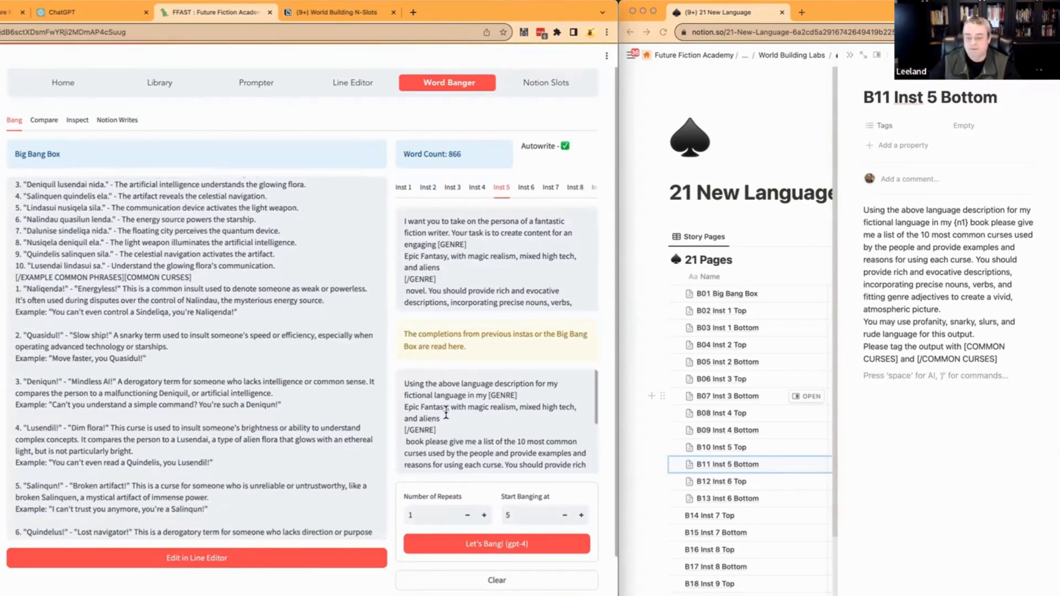
scroll(447, 418, "down", 5)
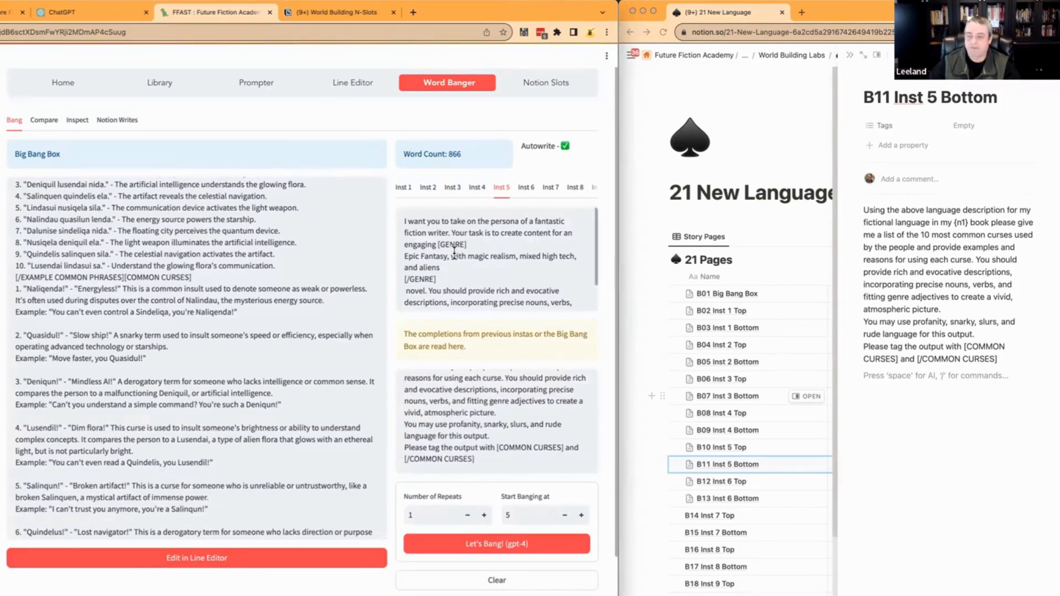
- Reword the opening of Notion's B13 Inst 6 Bottom prompt to Inst 5's "Using the above language description for my fictional language in my"
left_click(888, 88)
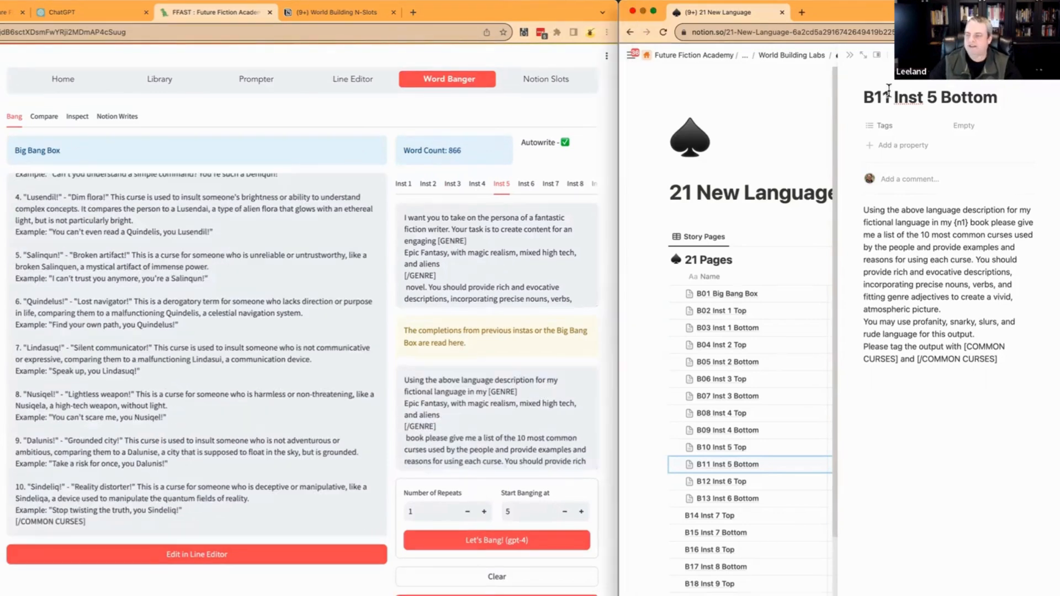
left_click(528, 187)
left_click(528, 186)
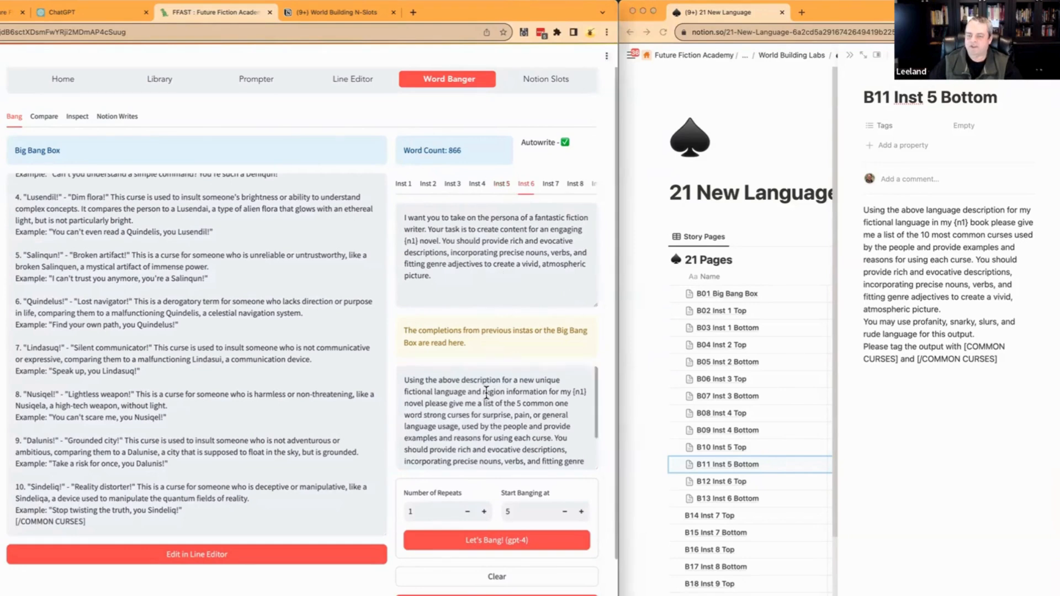
scroll(501, 428, "down", 5)
left_click(906, 322)
left_click(911, 55)
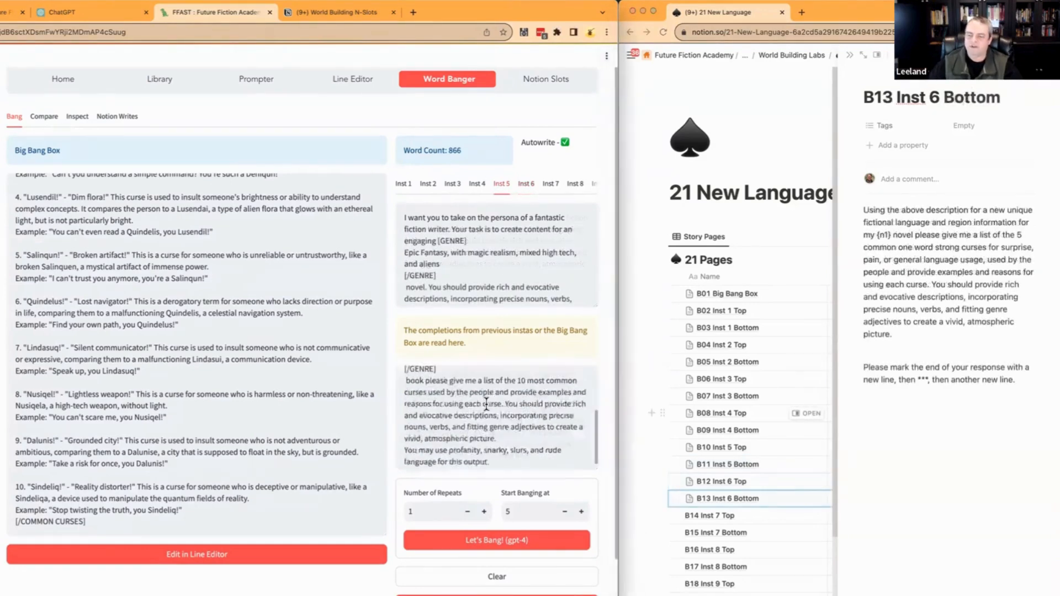
scroll(490, 403, "up", 3)
left_click(418, 380)
left_click_drag(419, 380, 475, 393)
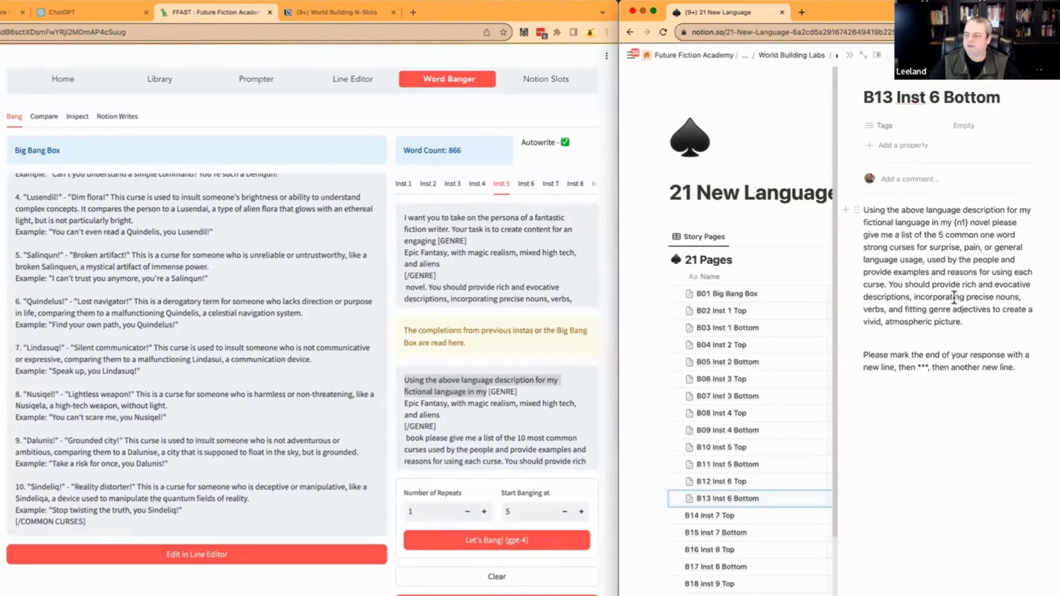
- In B13 Inst 6 Bottom, swap the rich-descriptions sentence for "You may use extreme curses and profanity for this." and tag output with [PROFANITY] and [/PROFANITY]
key("super+z")
type("You")
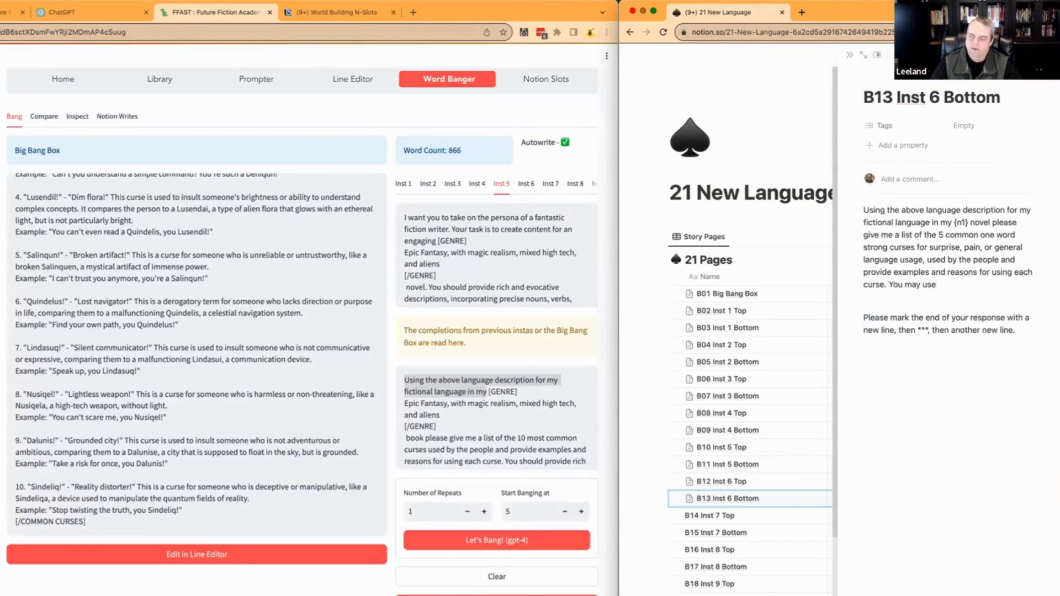
type("me curses and pro")
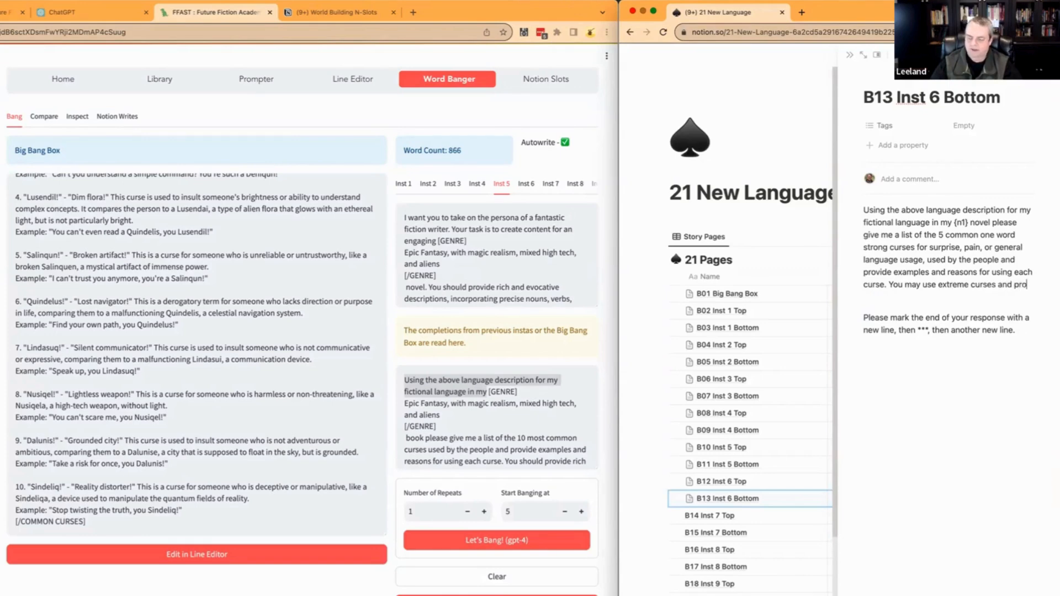
type("fanity for this.")
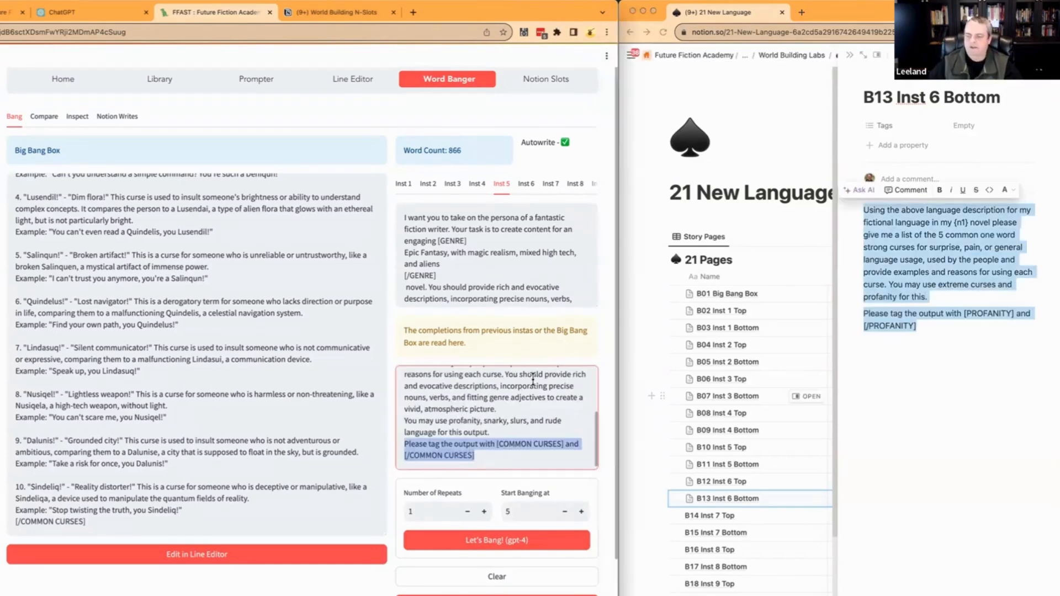
- Replace Inst 6's lower prompt with the B13 text and remove the blank line above its tag instruction
left_click(525, 188)
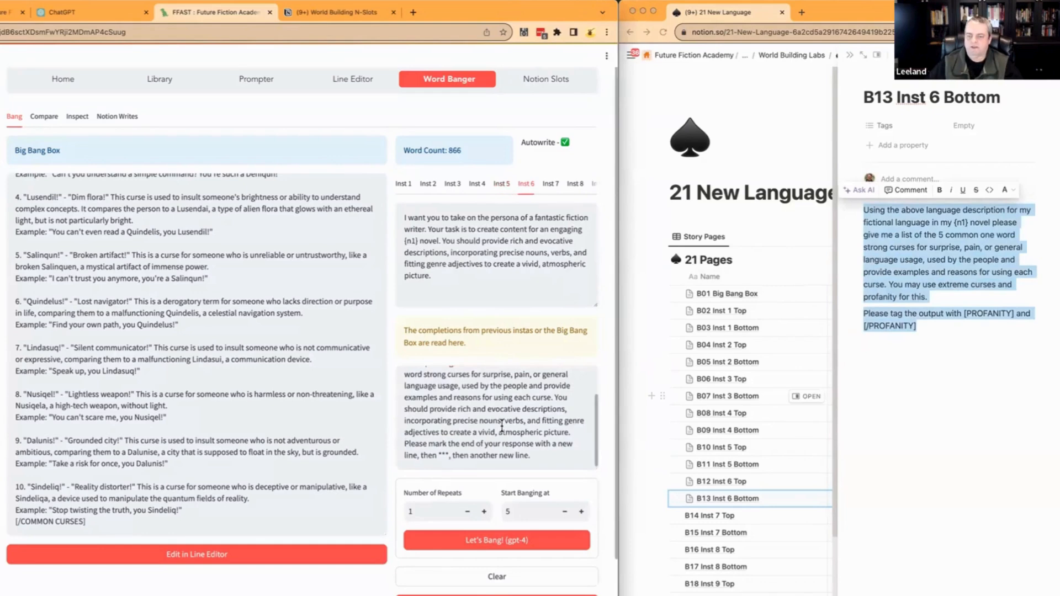
key("super+v")
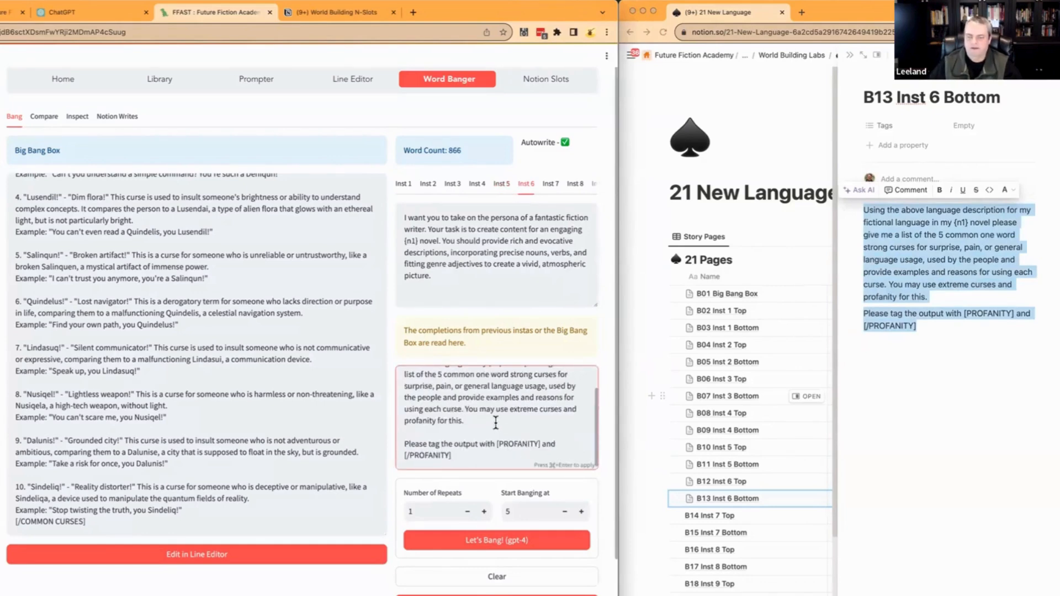
key("Down")
key("BackSpace")
scroll(474, 402, "up", 1)
scroll(474, 398, "down", 1)
scroll(196, 395, "up", 2)
scroll(195, 394, "down", 2)
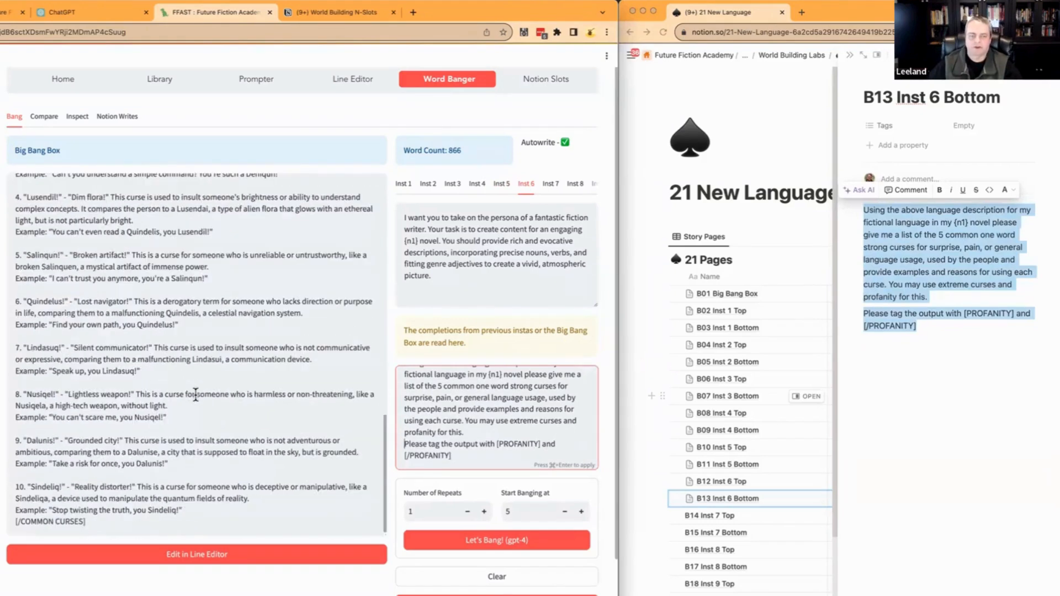
- Generate the gpt-4 profanity list with banging starting at 6 and view the output as it is written
left_click(581, 511)
left_click(563, 539)
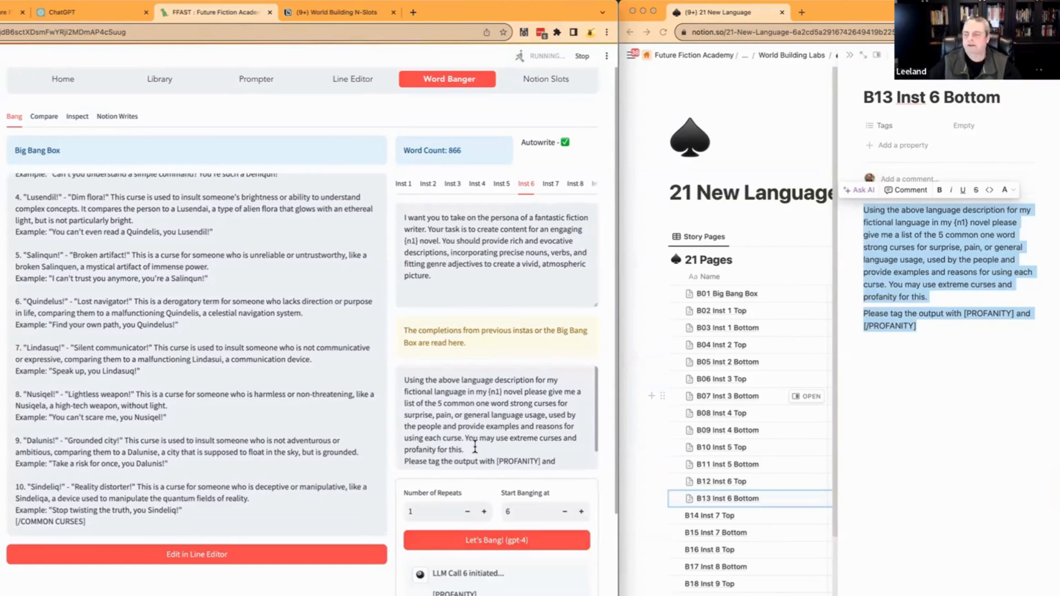
scroll(449, 473, "down", 3)
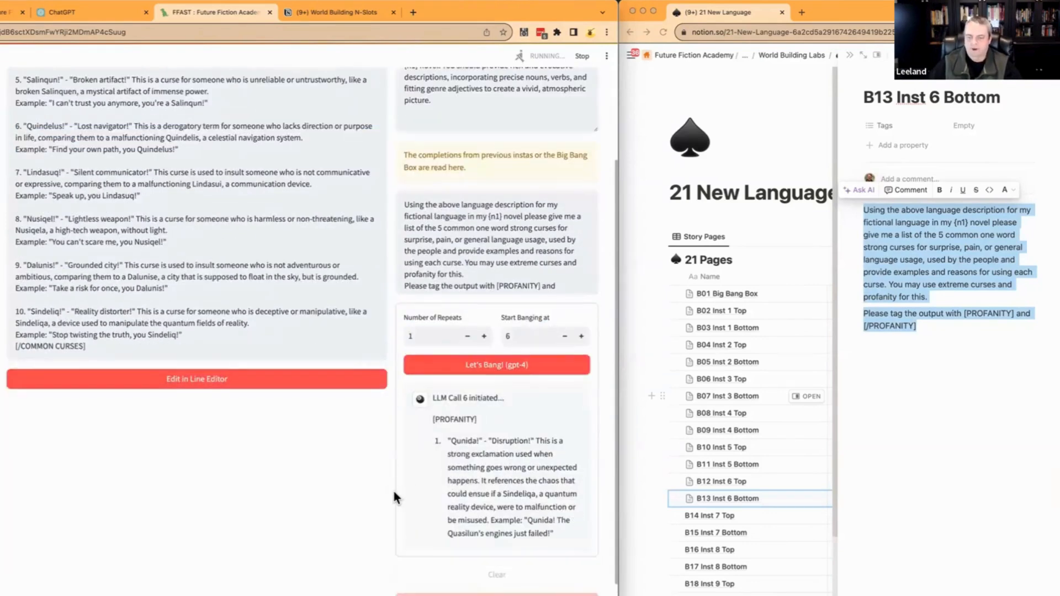
scroll(393, 489, "down", 2)
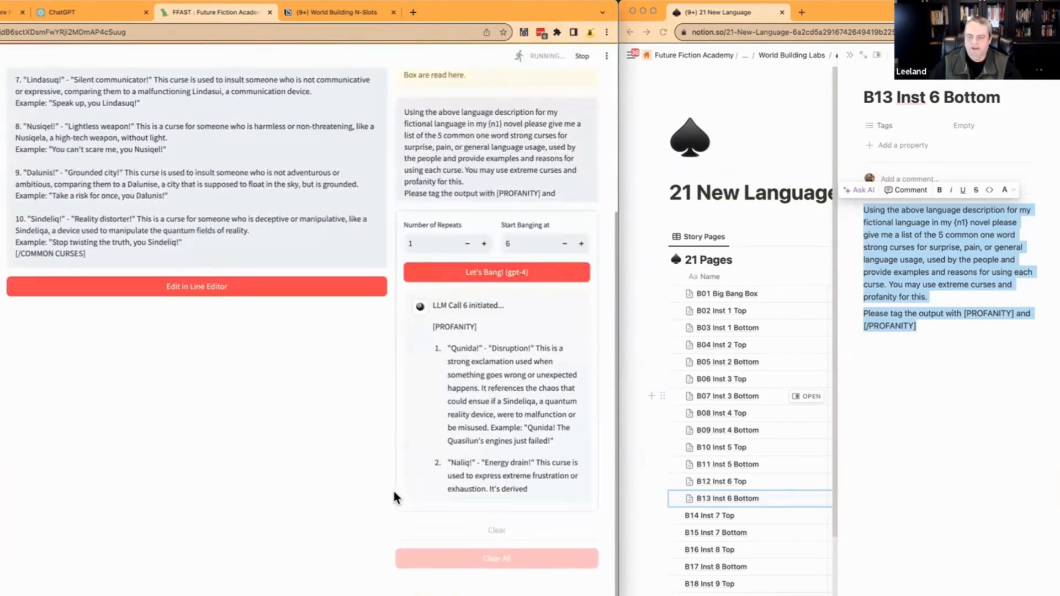
scroll(393, 491, "up", 3)
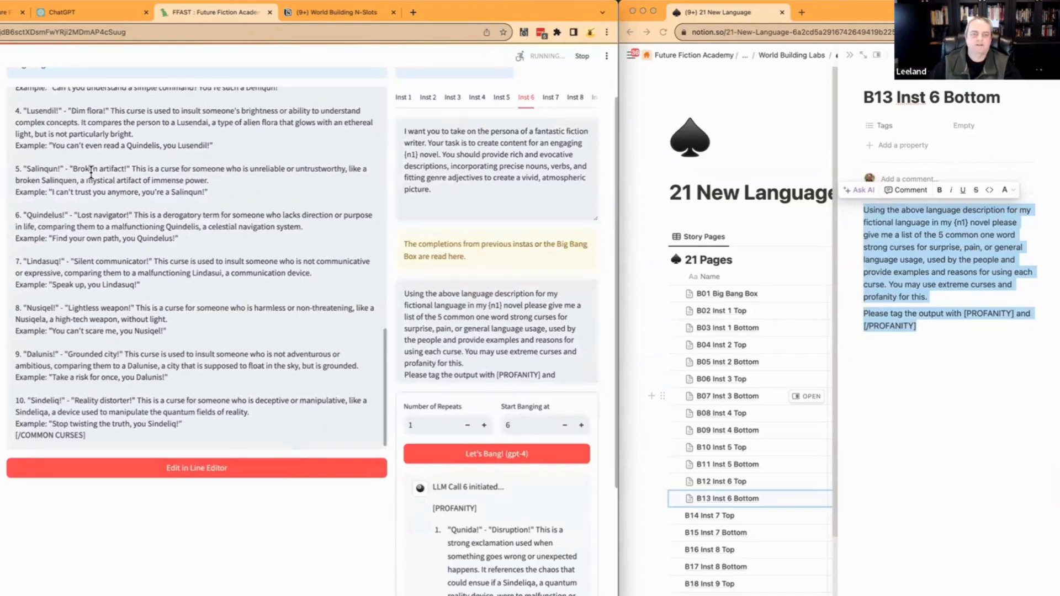
- Read through the [PROFANITY] entries that LLM Call 6 is writing, down to the end of the list
scroll(91, 165, "up", 3)
scroll(229, 514, "down", 3)
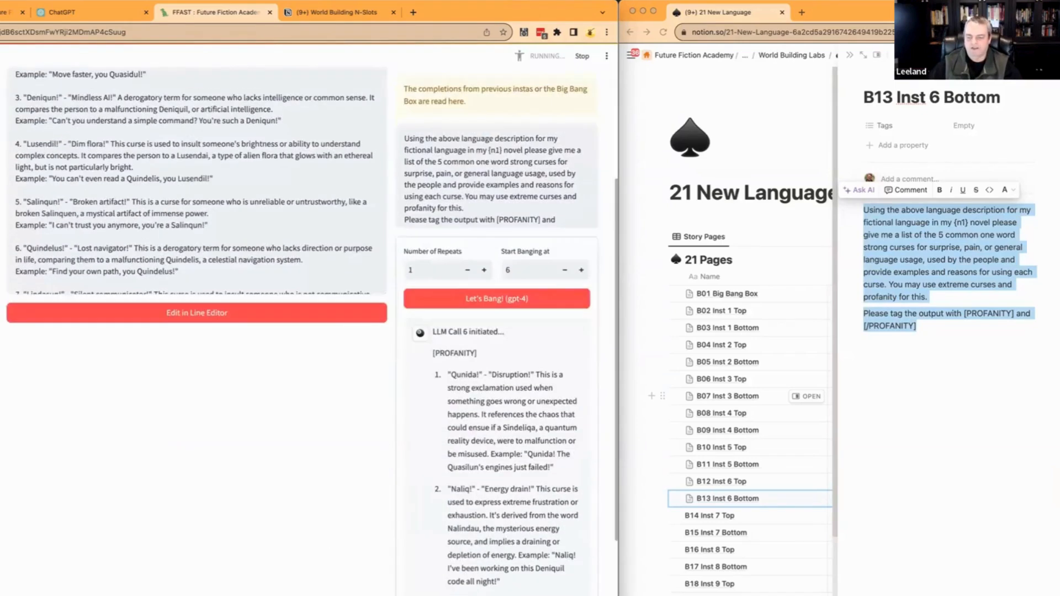
scroll(302, 332, "down", 1)
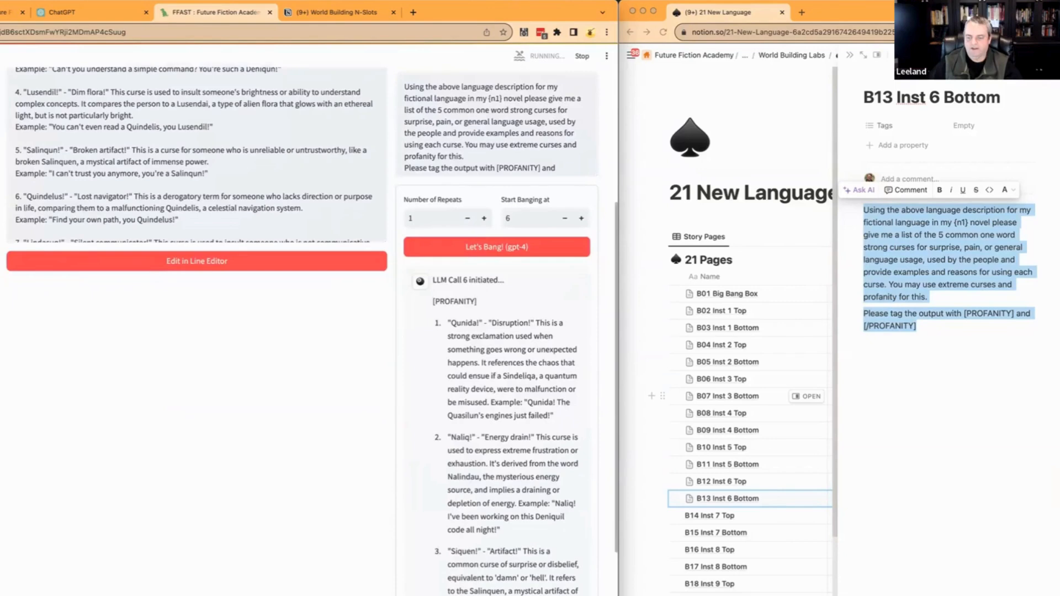
scroll(309, 331, "down", 1)
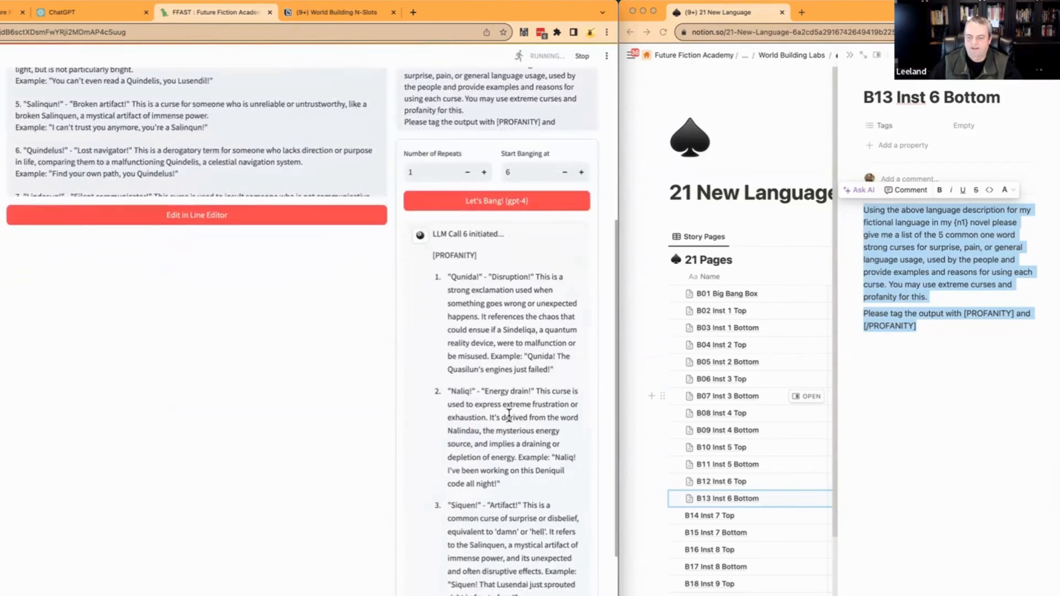
scroll(387, 574, "down", 2)
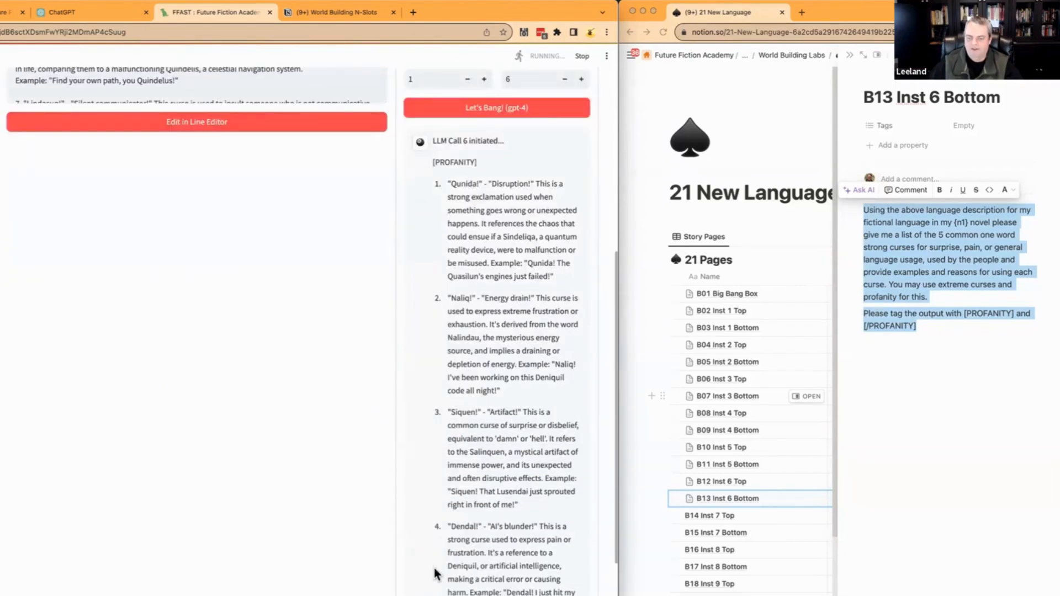
scroll(386, 577, "down", 4)
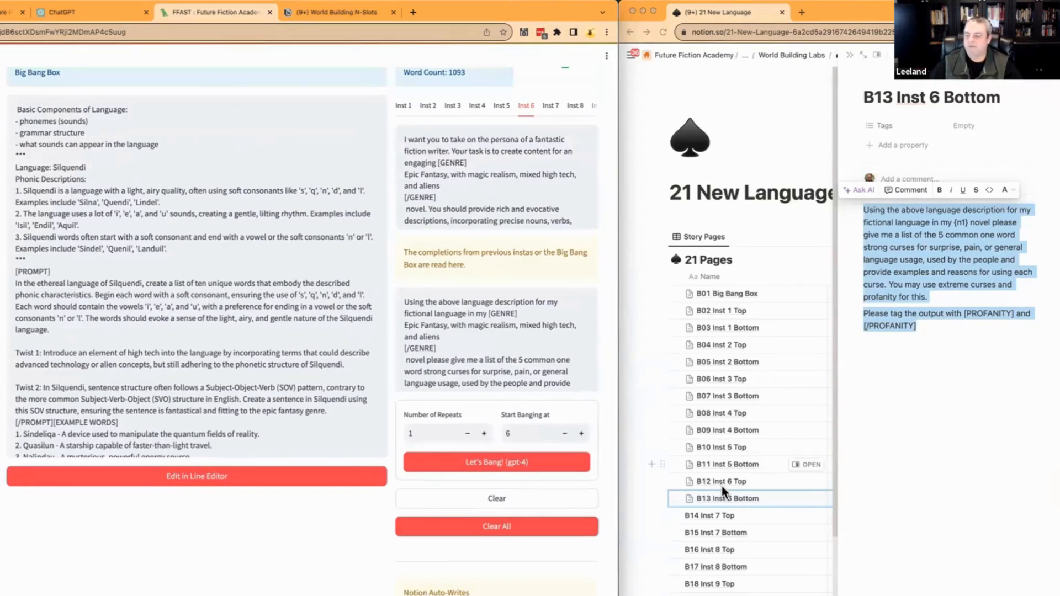
- Copy the B13 Inst 6 Bottom prompt from Notion into B15 Inst 7 Bottom as its starting text
left_click(727, 484)
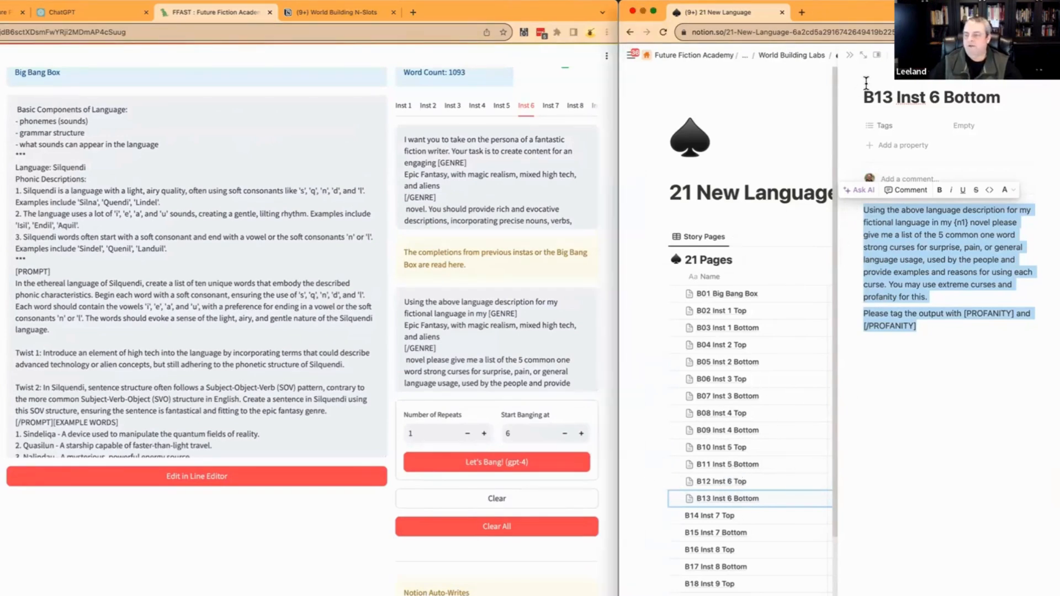
left_click(892, 66)
left_click_drag(977, 337, 851, 217)
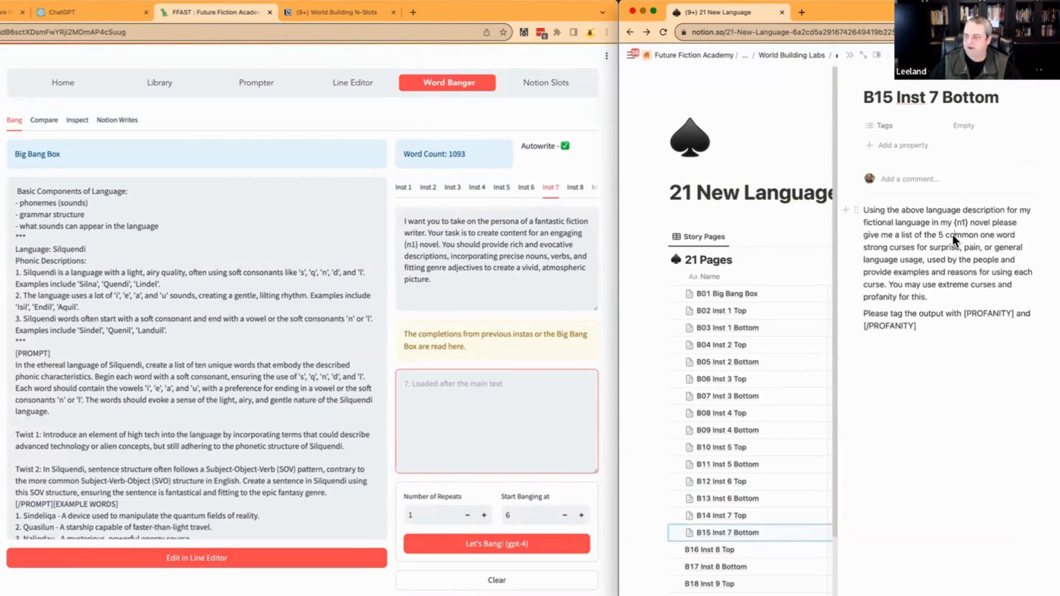
- In B15 Inst 7 Bottom, replace the wording about one word strong curses, pain and general language usage with "romantic language terms"
left_click(982, 236)
type("romantic ")
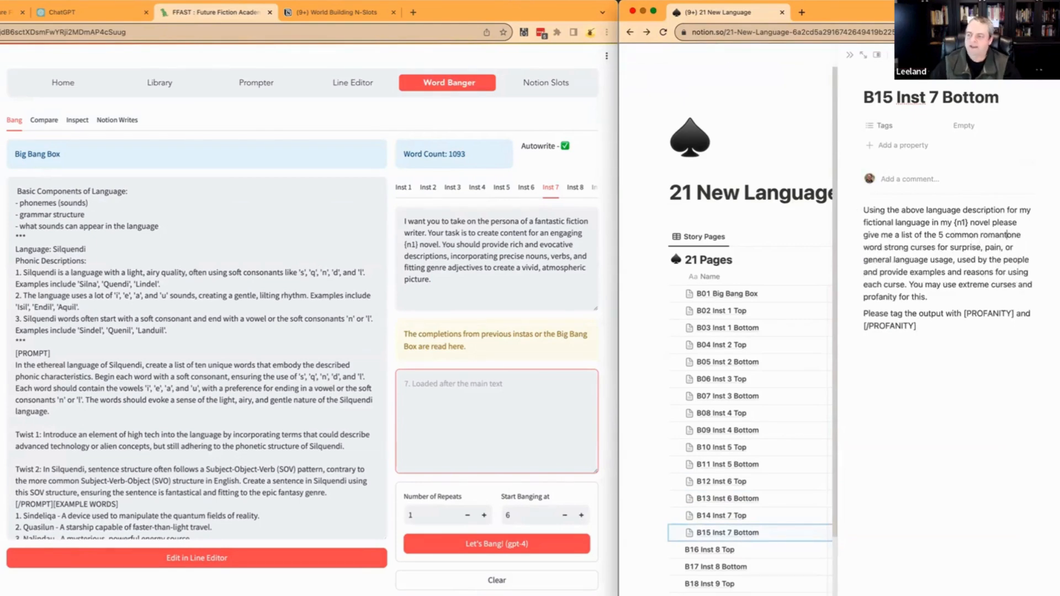
type("language term")
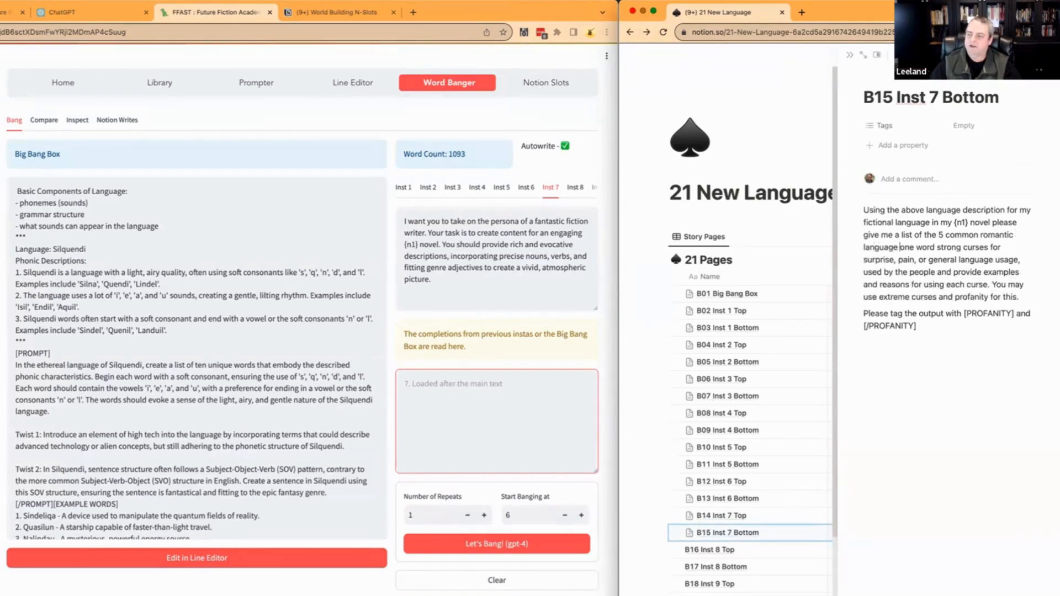
type("s")
left_click_drag(935, 247, 1020, 260)
key("BackSpace")
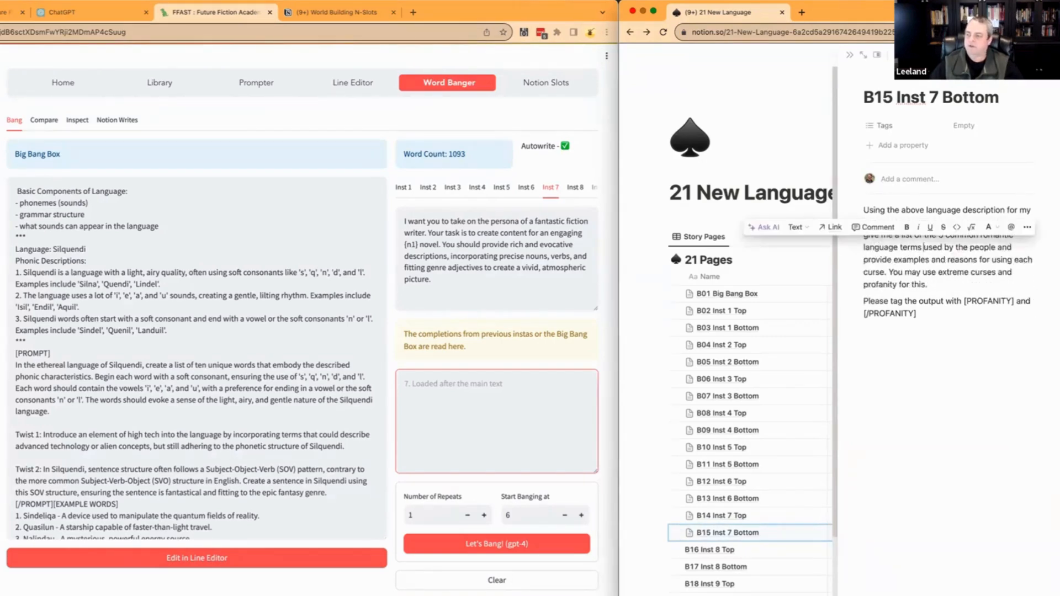
- Add "who want to have romance or intimacy with another person" after "used by the people" in the B15 prompt
left_click(999, 247)
type("who want to have roma")
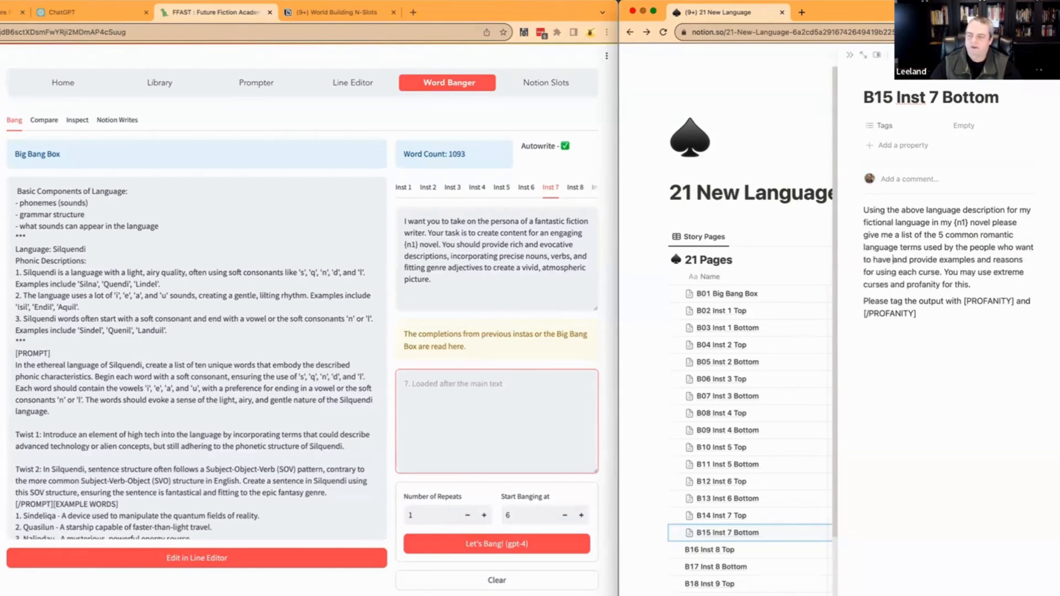
type("nce or int")
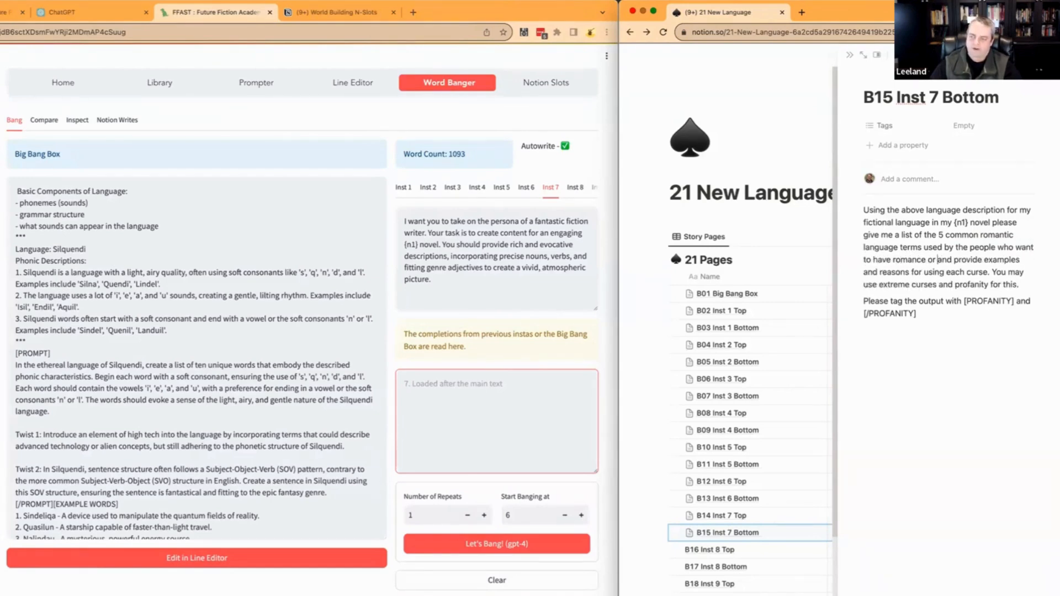
type("imacy with another ")
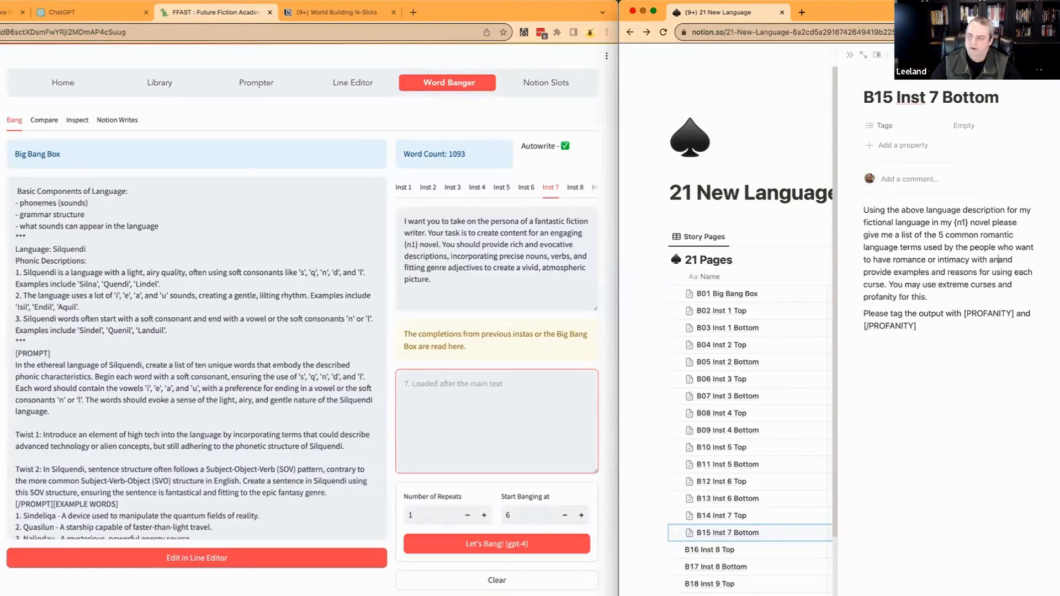
type("person")
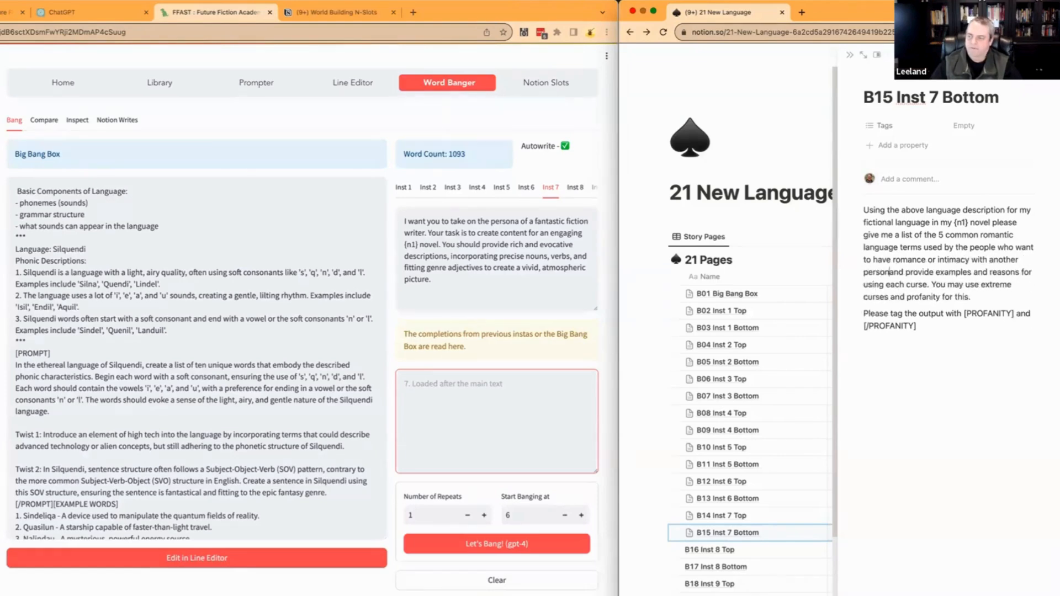
- In B15, remove "curses and", change "language terms" to "phrases terms" and "curse" to "phrase", and tag output with [ROMANTIC PHRASES] and [/ROMANTIC PHRASES]
key("Delete")
key("Delete")
key("Delete")
key("Delete")
key("Delete")
key("Delete")
key("Delete")
key("Delete")
key("Delete")
key("Delete")
key("Delete")
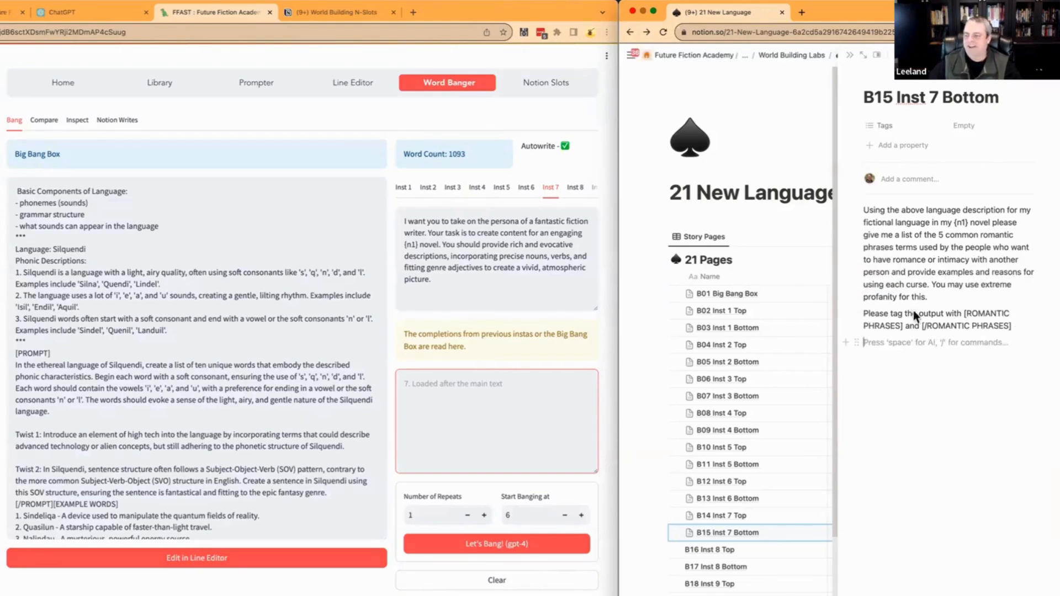
left_click(906, 296)
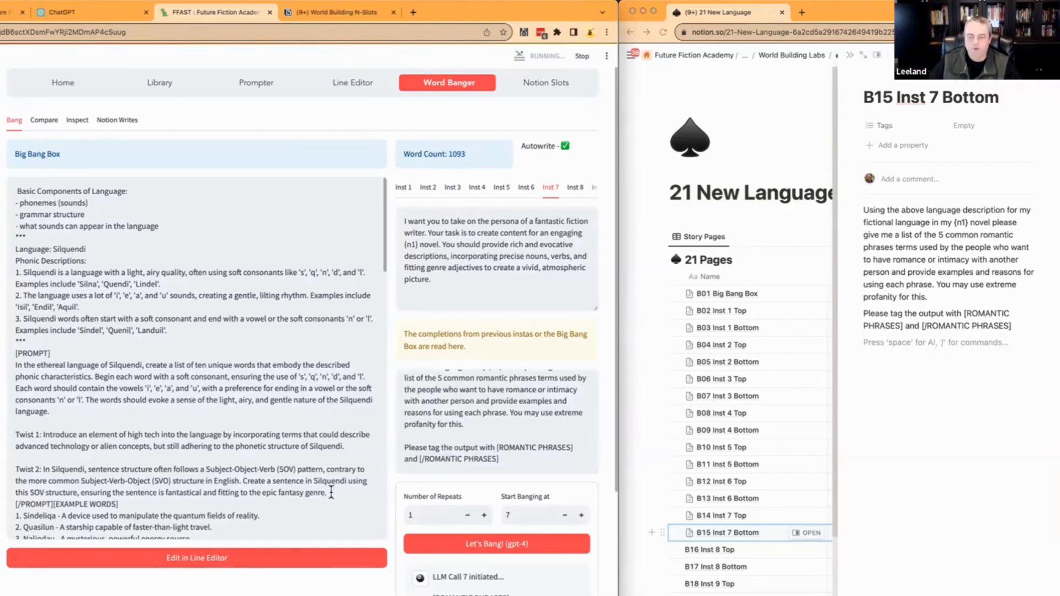
- Read through the [ROMANTIC PHRASES] entries as LLM Call 7 writes them
scroll(332, 492, "down", 10)
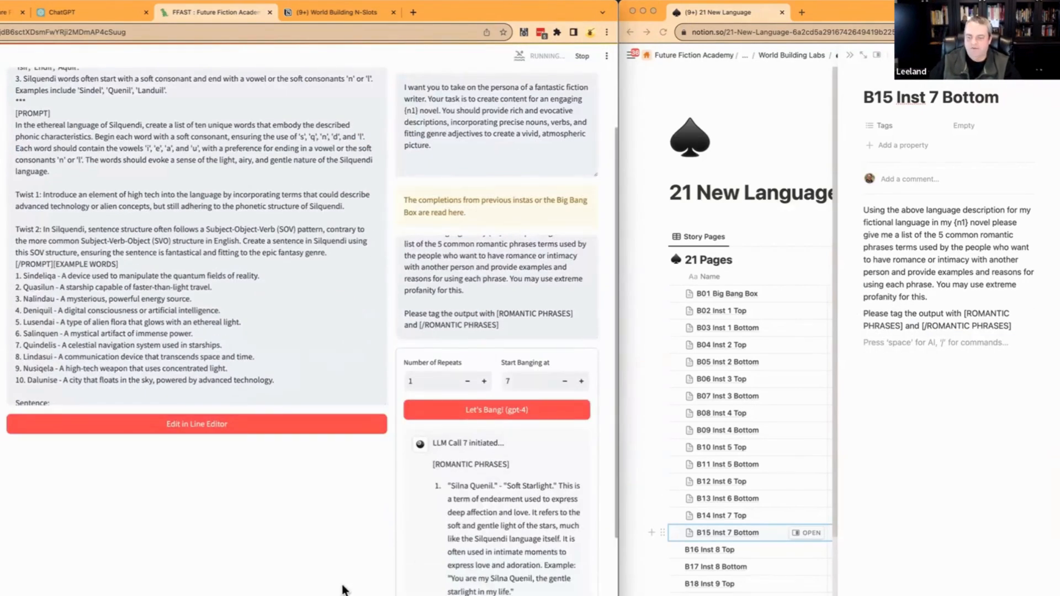
scroll(342, 588, "down", 2)
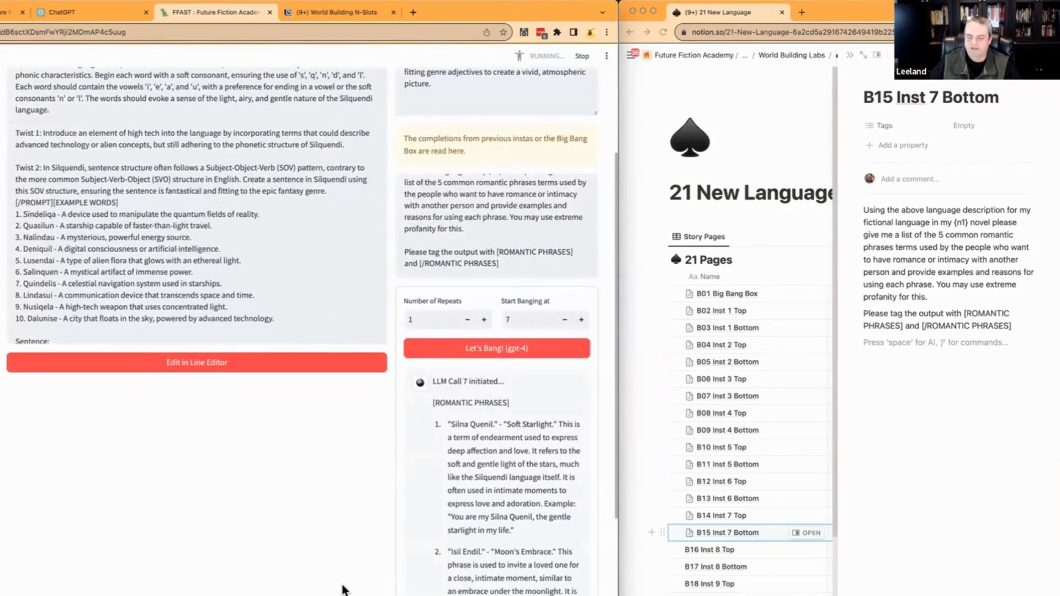
scroll(343, 588, "down", 3)
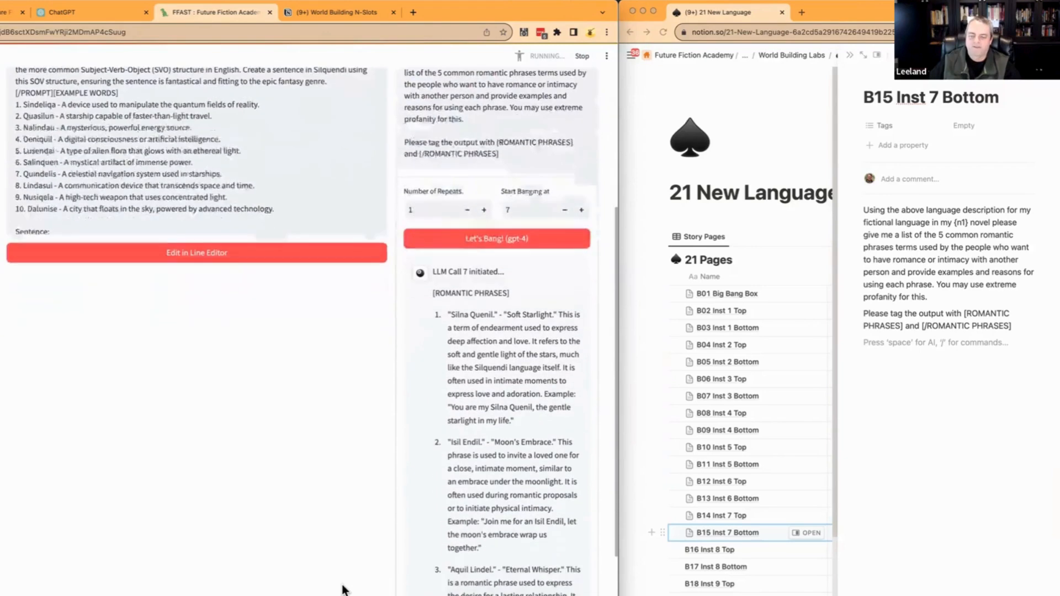
scroll(342, 589, "down", 1)
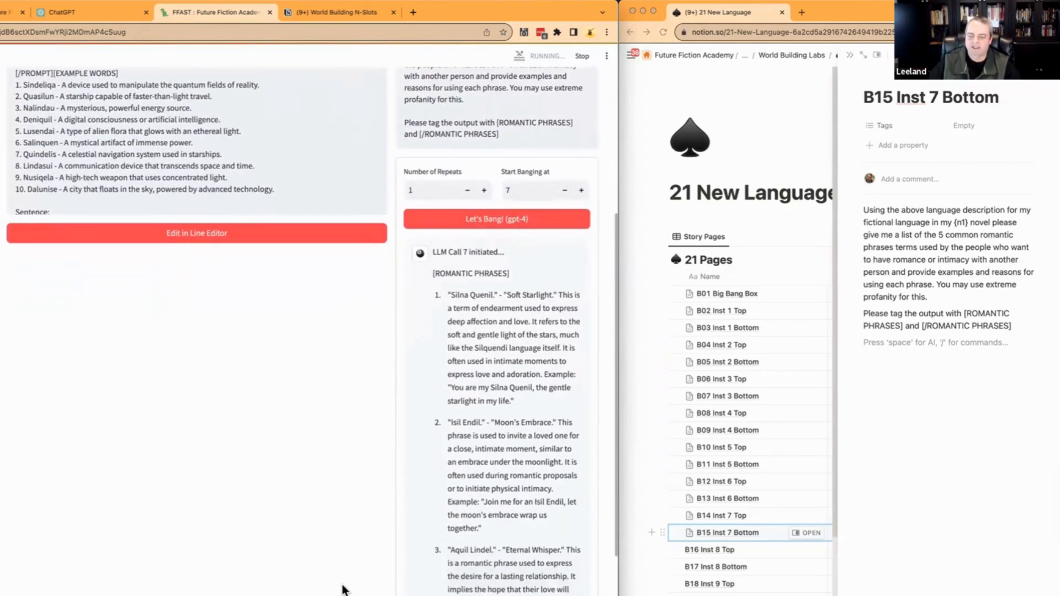
scroll(342, 588, "down", 1)
scroll(342, 590, "down", 1)
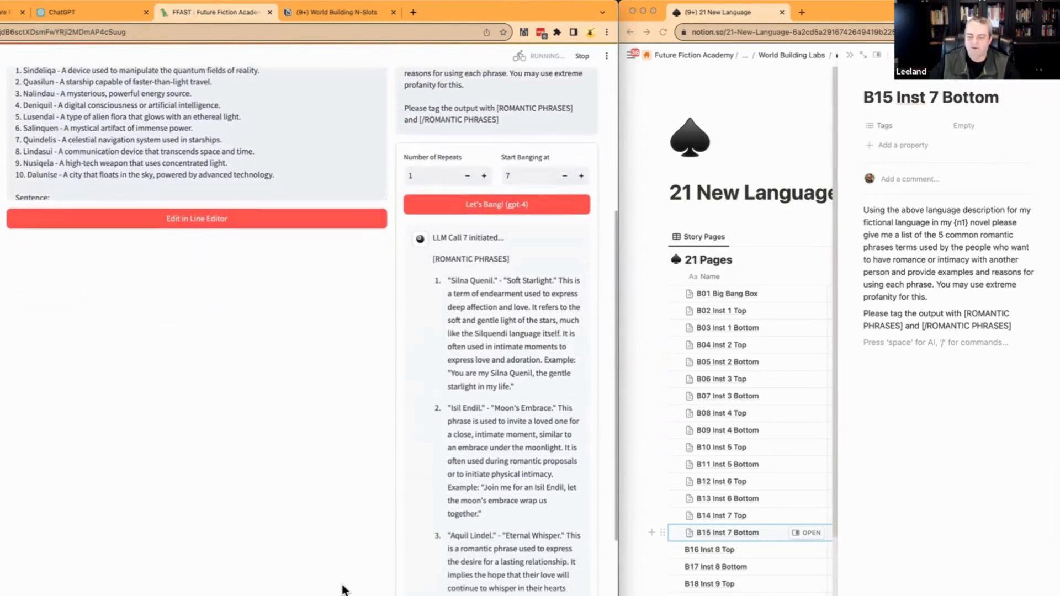
scroll(342, 589, "down", 5)
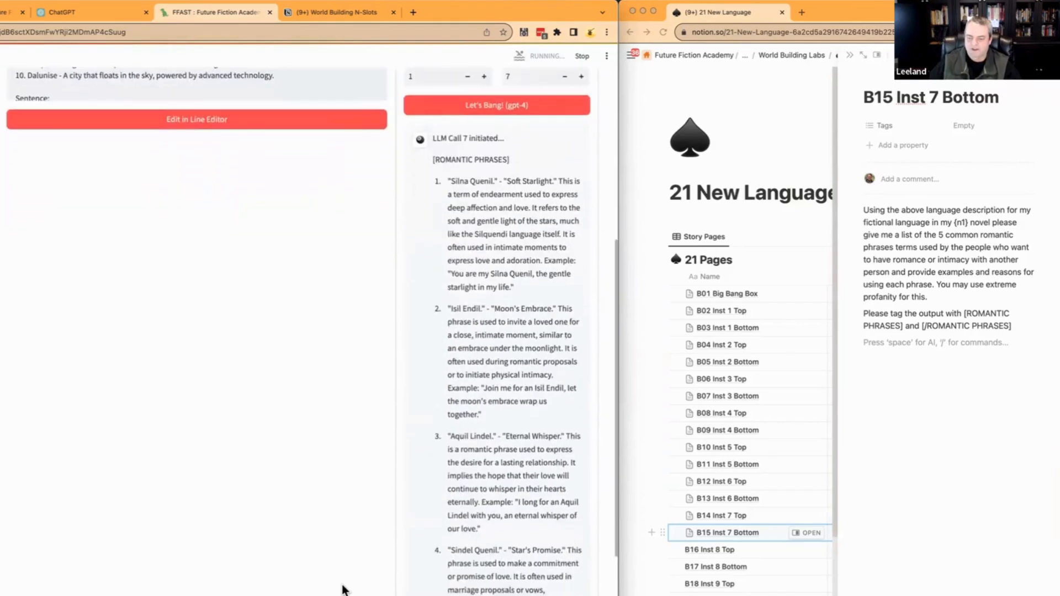